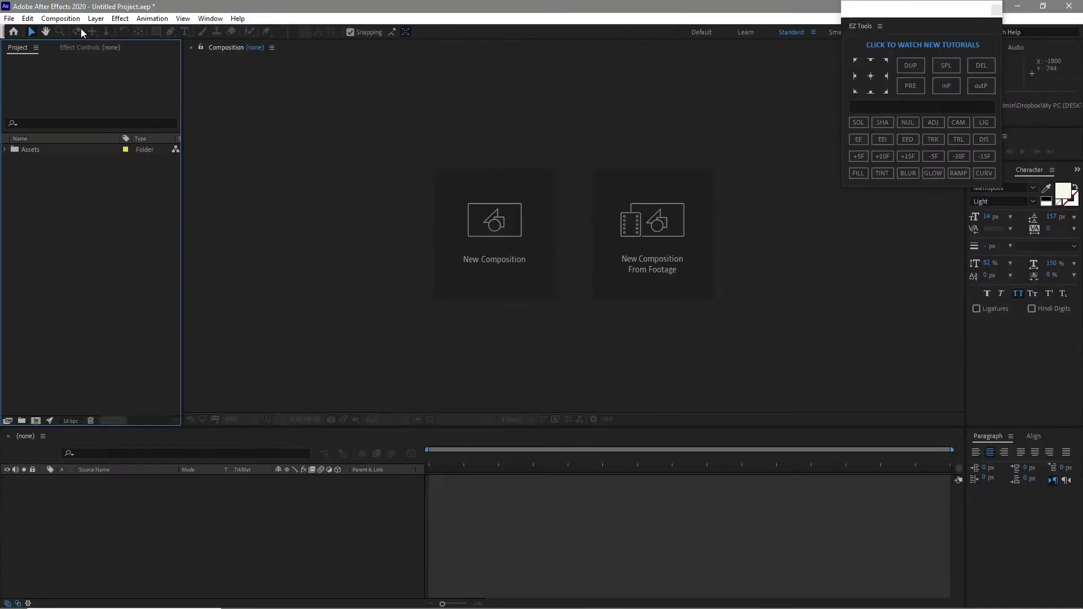
- Create a composition named "Main 1" with a duration of 0:00:08:00
click(56, 18)
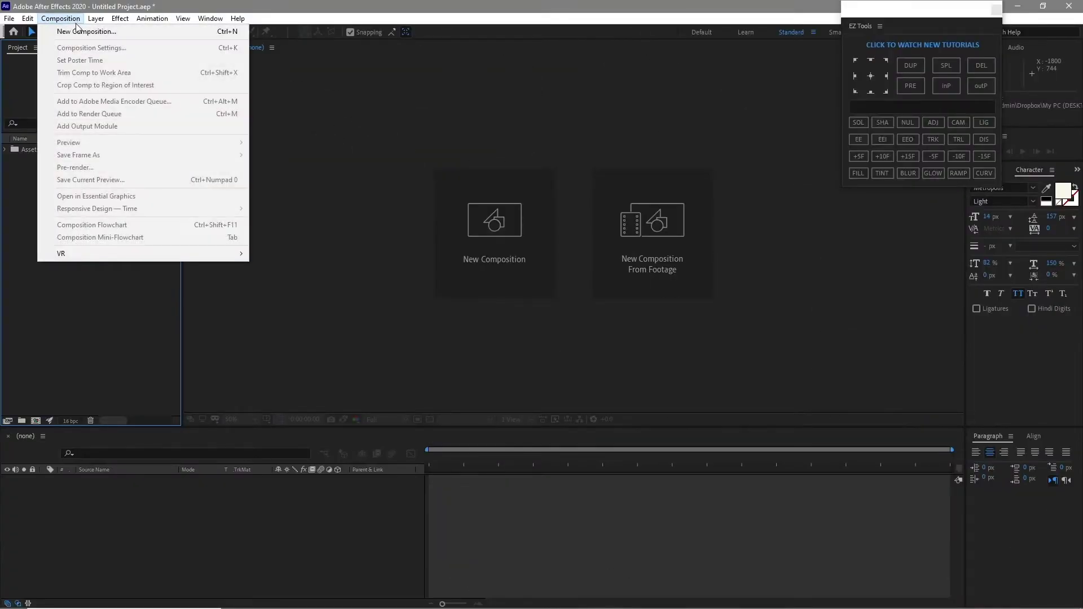
click(79, 31)
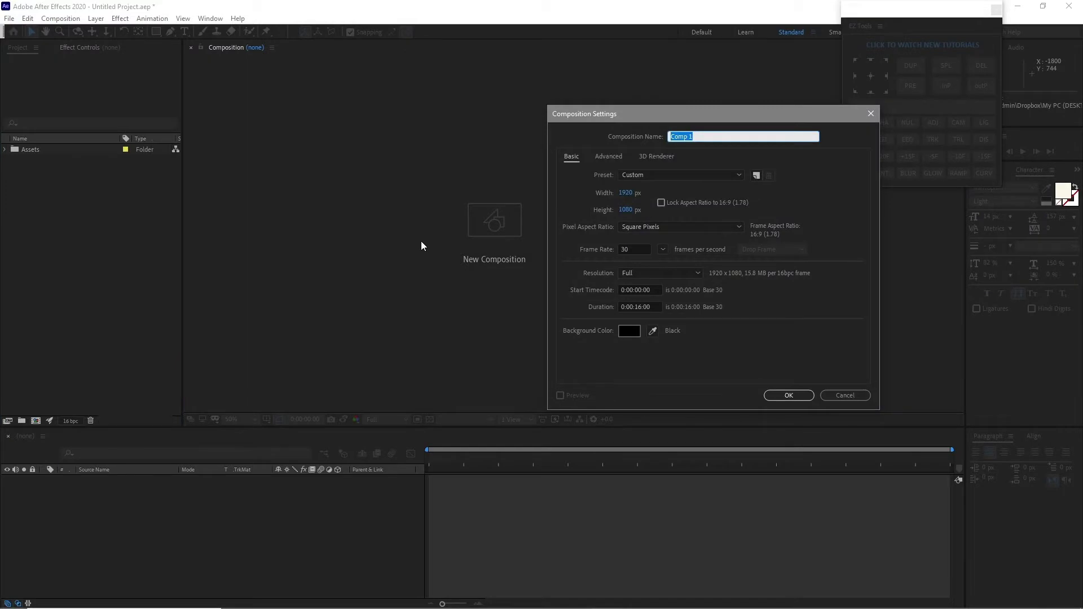
text(M)
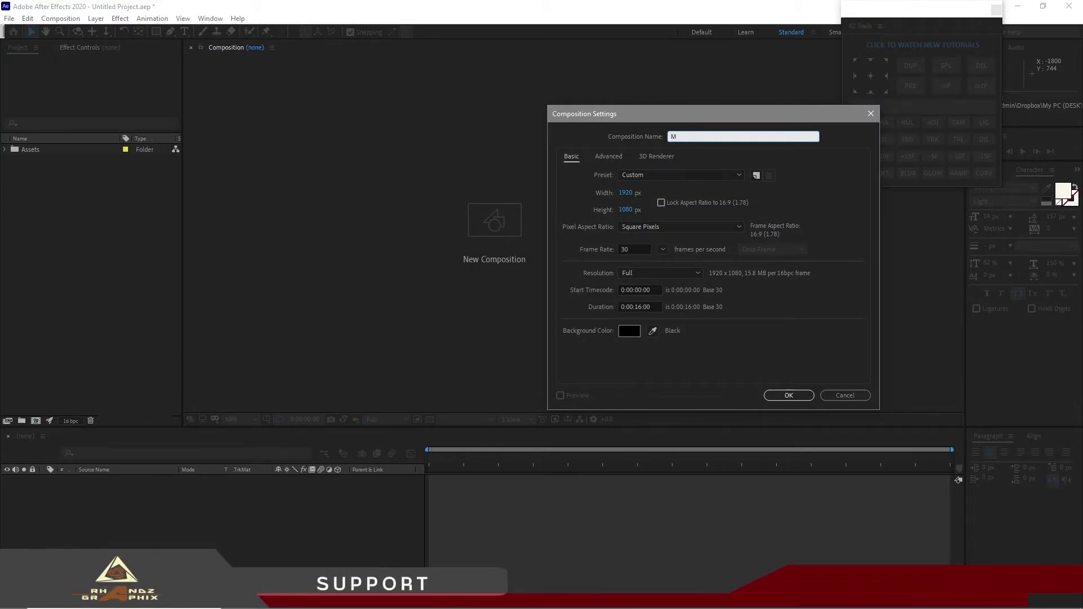
text(ain 1)
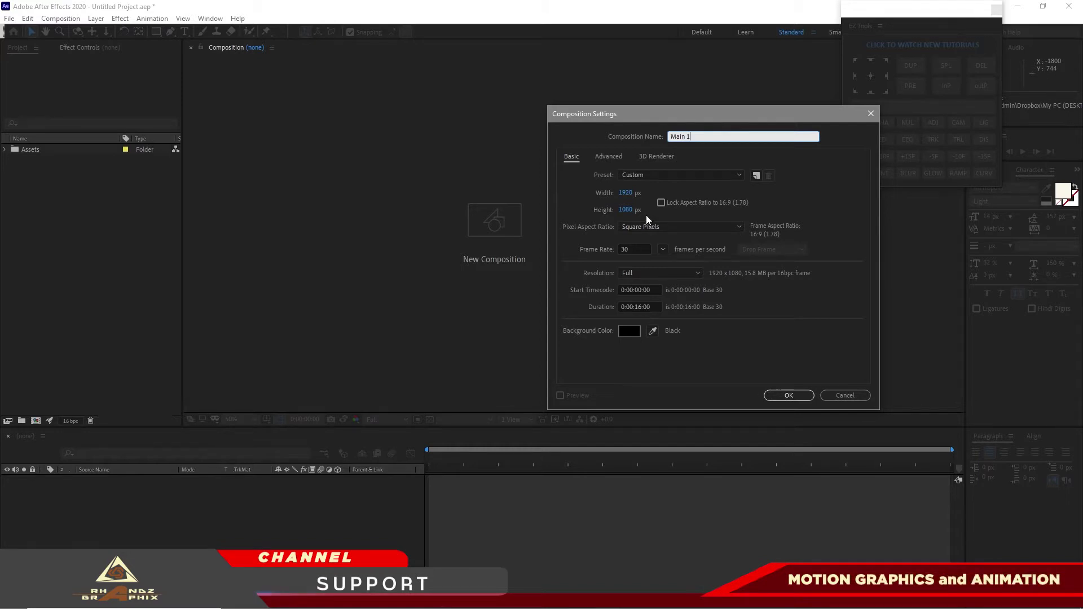
click(642, 307)
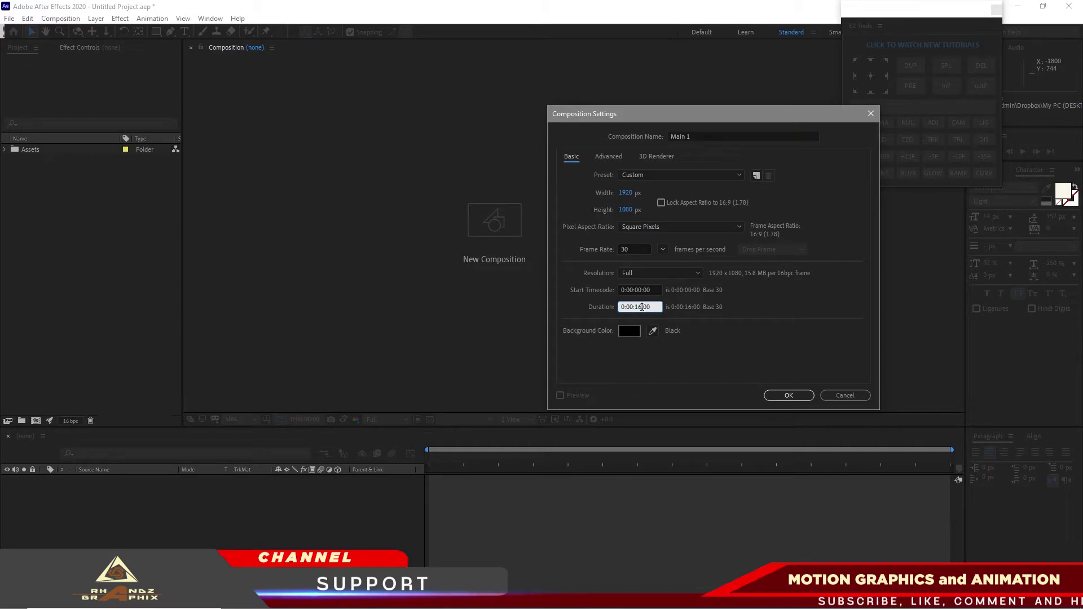
text(0:00:08:00)
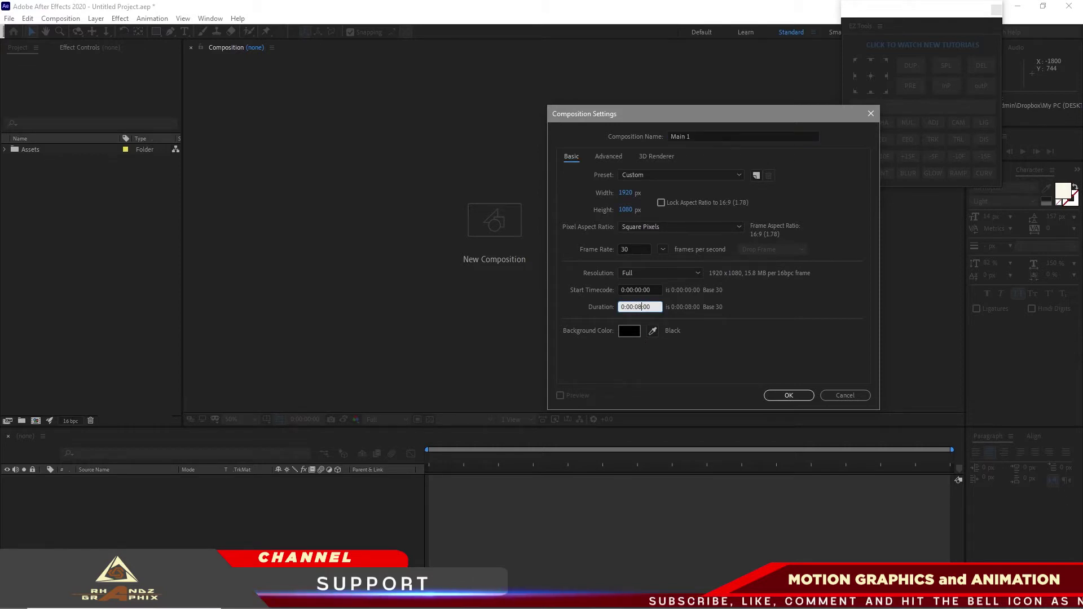
click(777, 394)
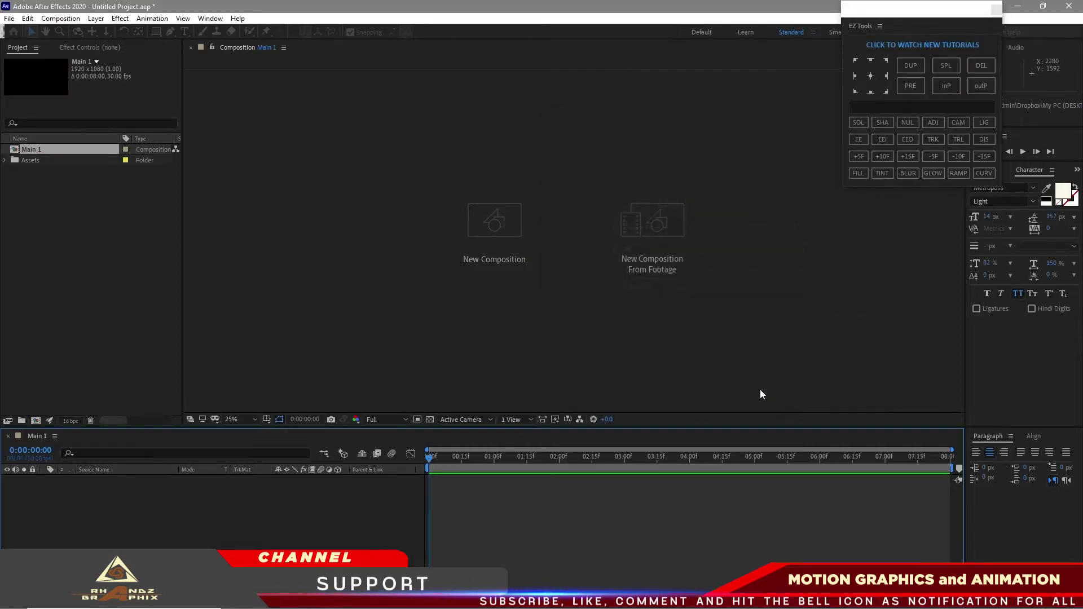
- Create another composition named "Video Placeholder 1" with the existing size and duration settings
click(71, 19)
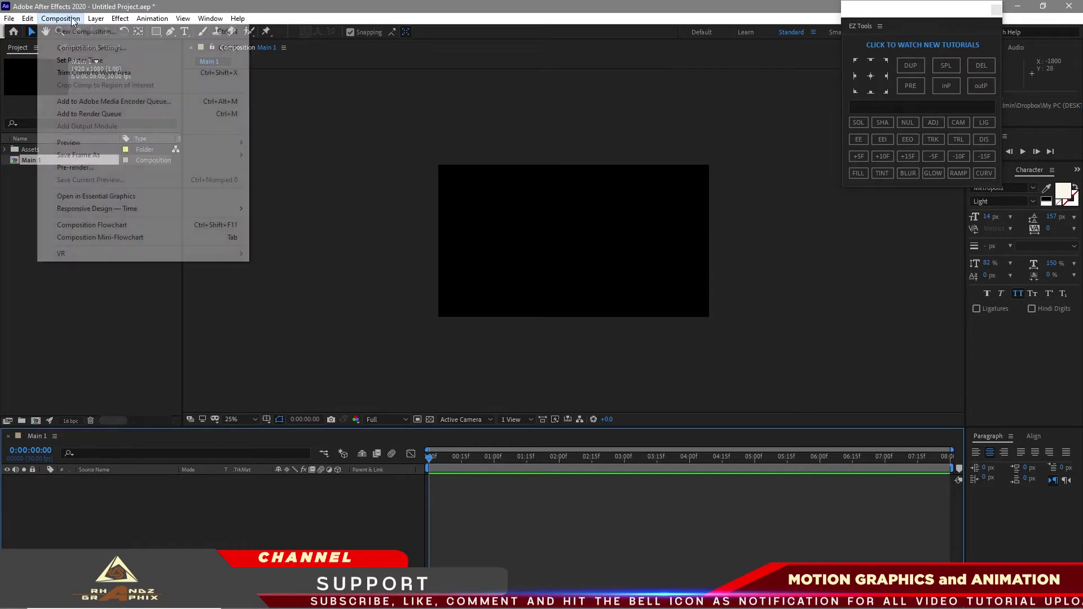
click(85, 31)
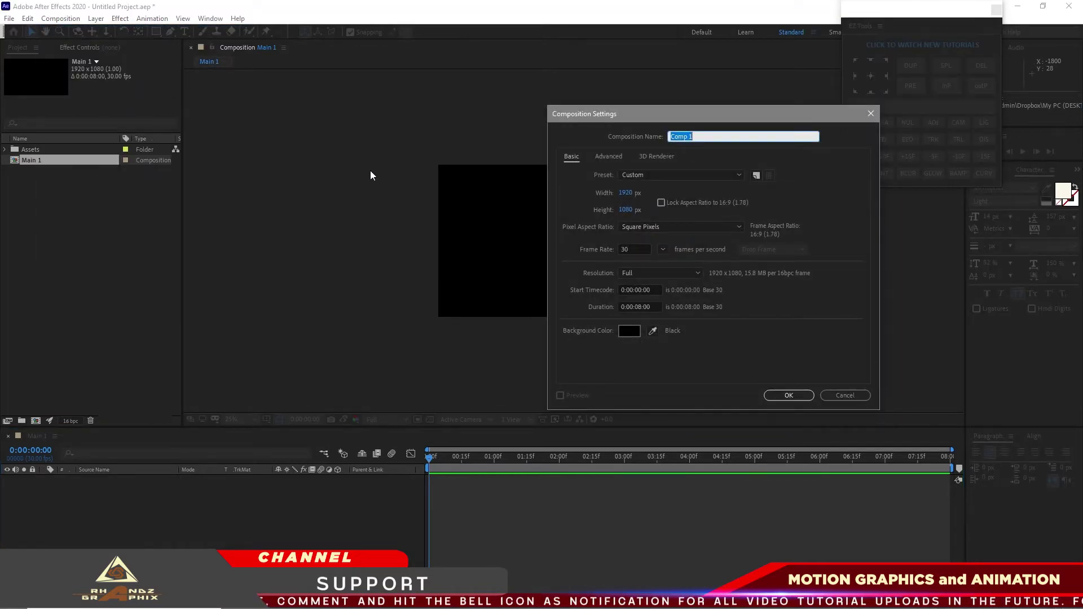
text(Video Placeholder)
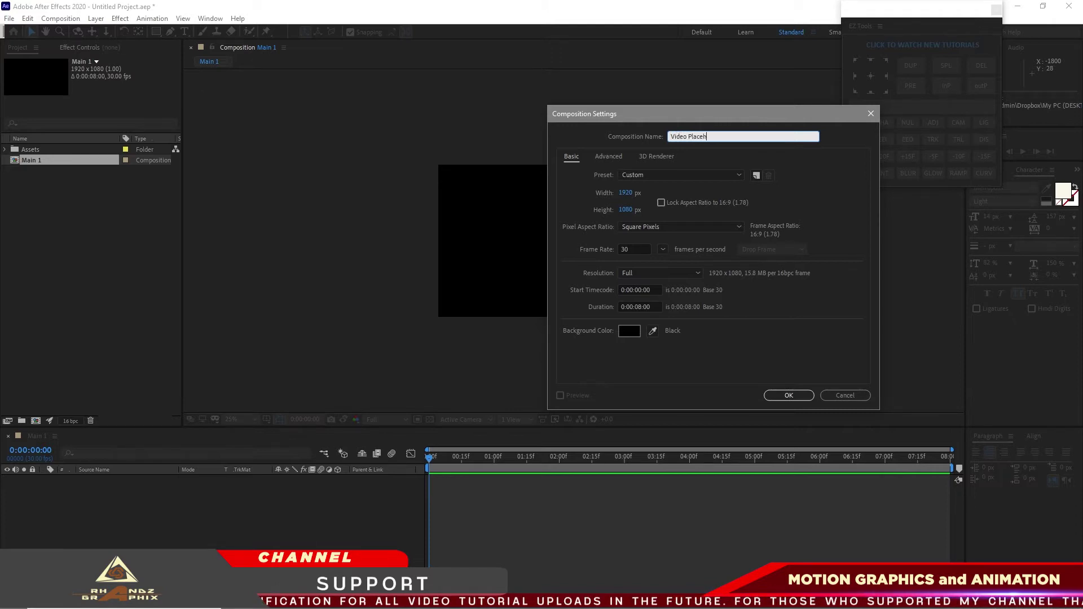
click(780, 396)
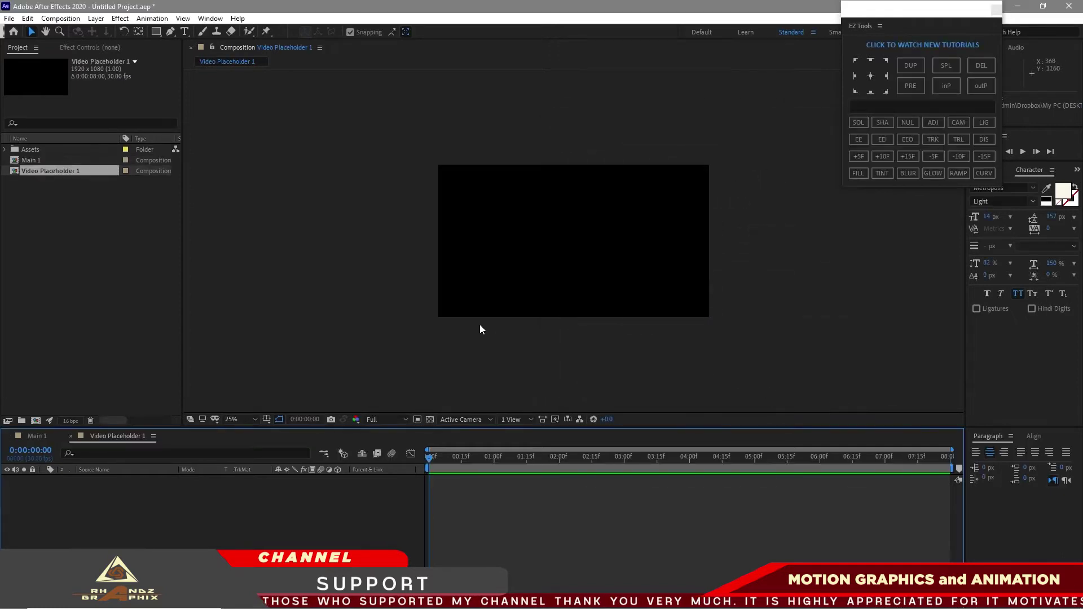
- Create a composition named "Text Placholder 1" with a width of 700 px and a height of 150 px
click(59, 20)
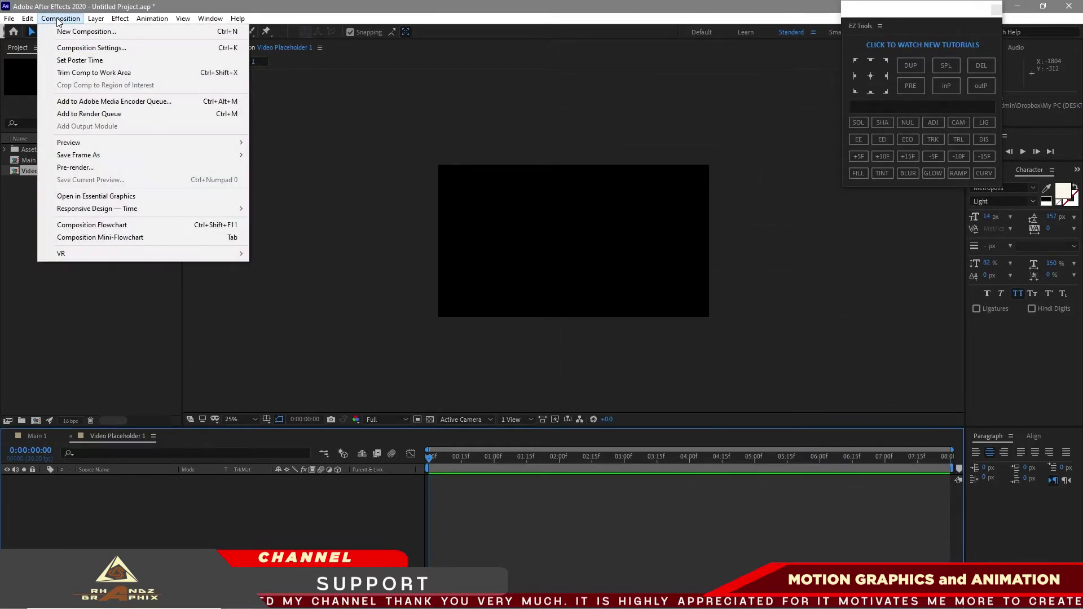
click(67, 34)
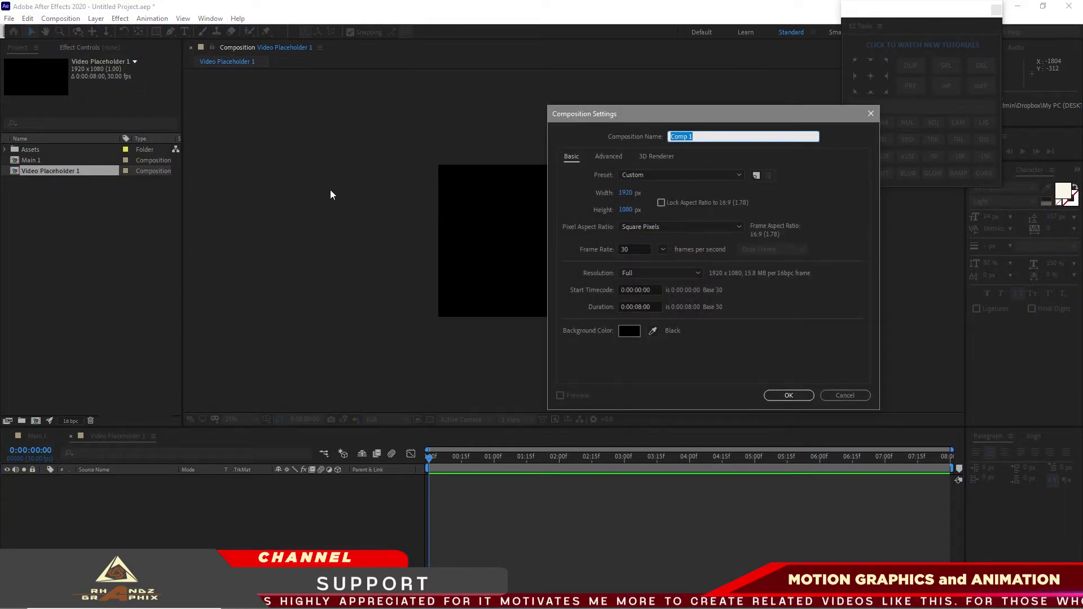
text(Text Placholder)
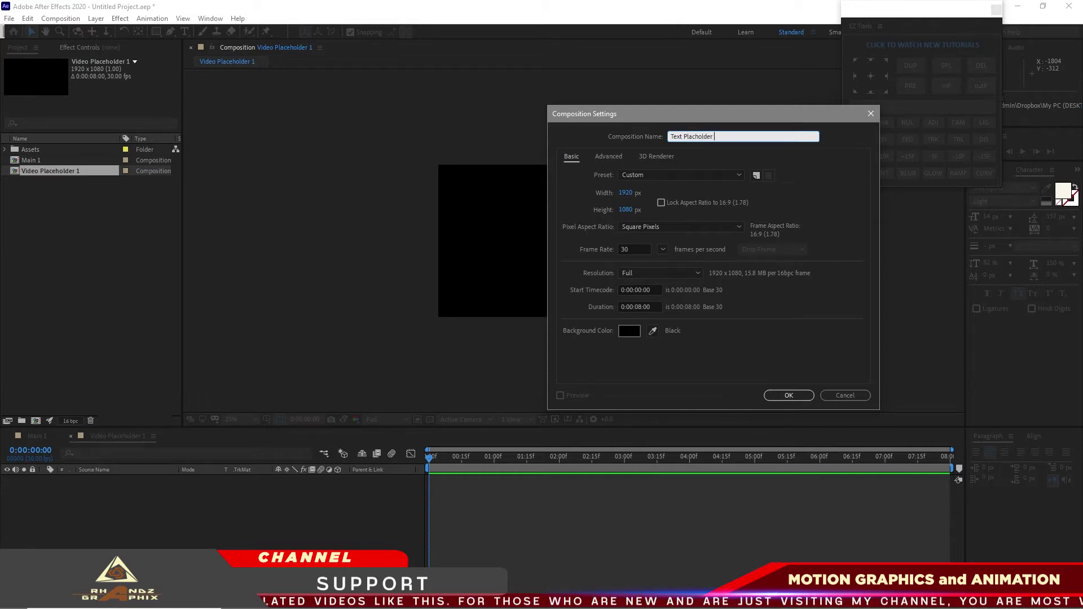
click(625, 193)
text(700)
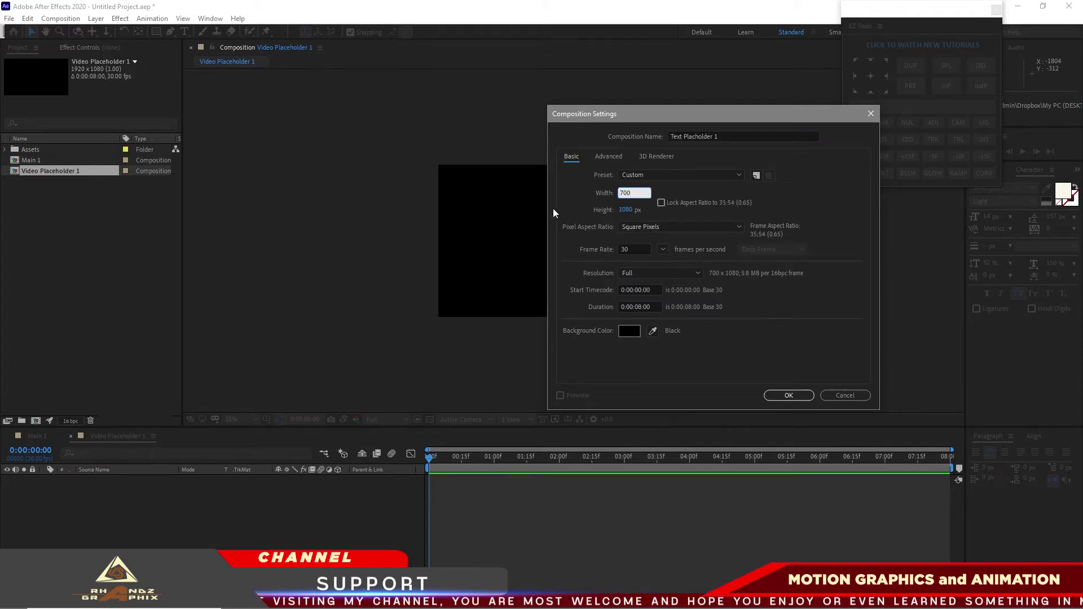
key(Tab)
text(150)
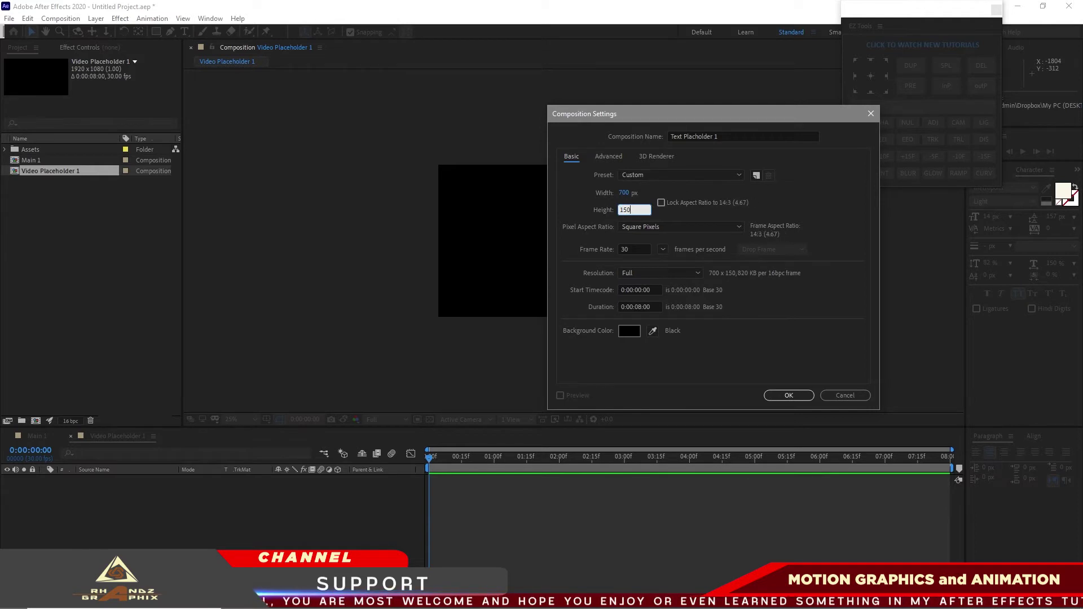
click(771, 397)
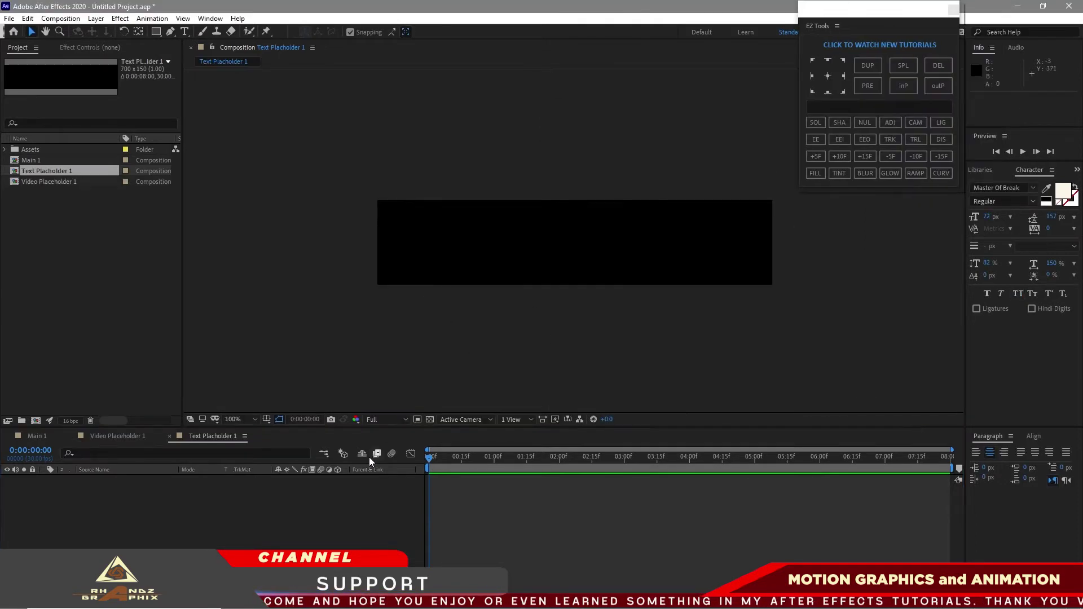
- Add a text layer reading "Beach Paradise" to the Text Placholder 1 composition
click(185, 31)
click(434, 224)
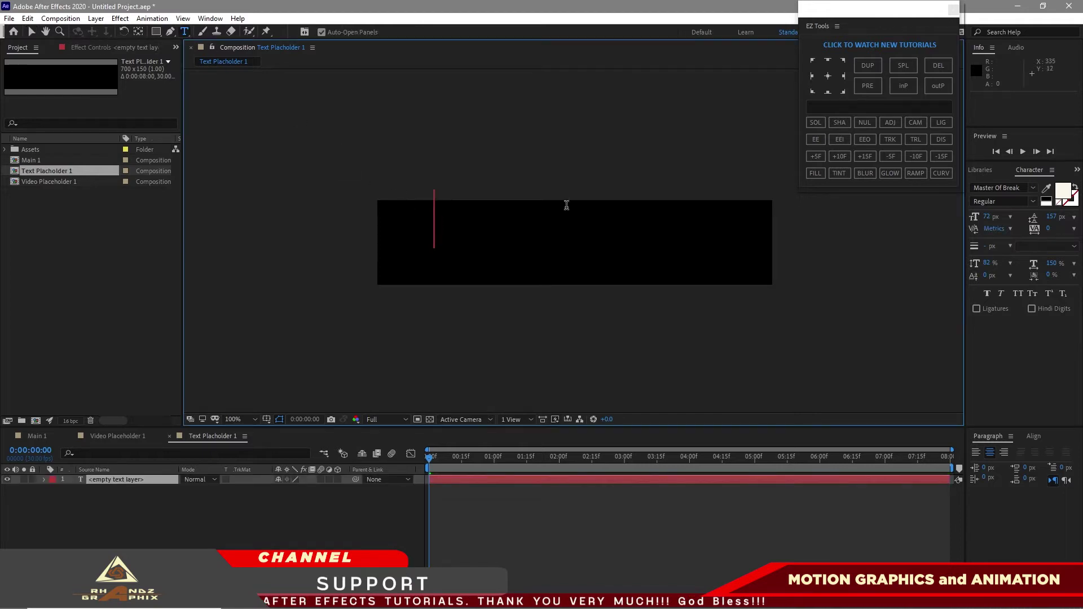
text(Be)
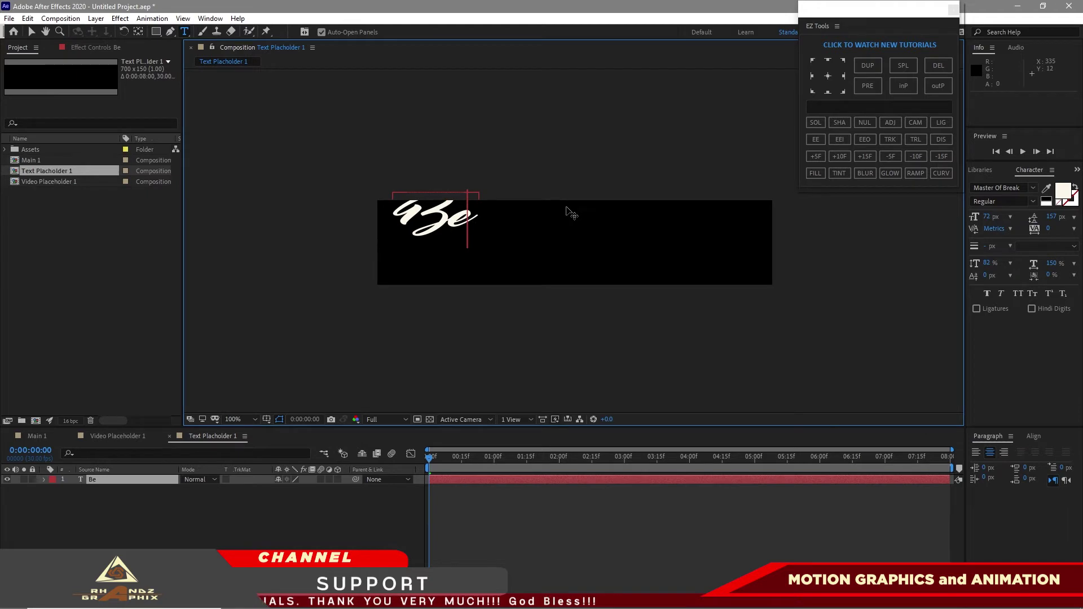
text(ach P)
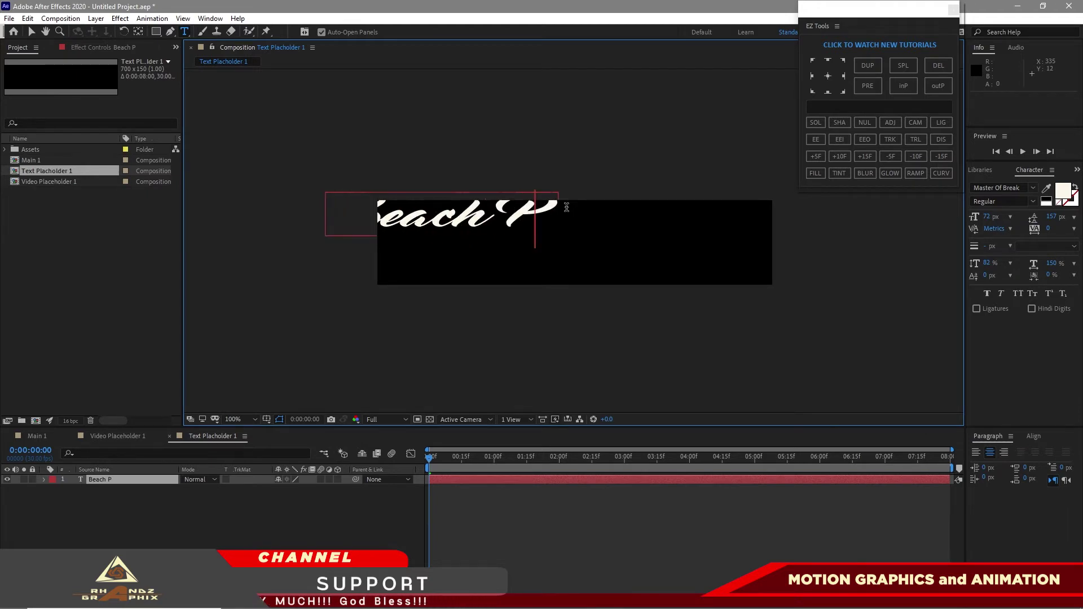
text(aradi)
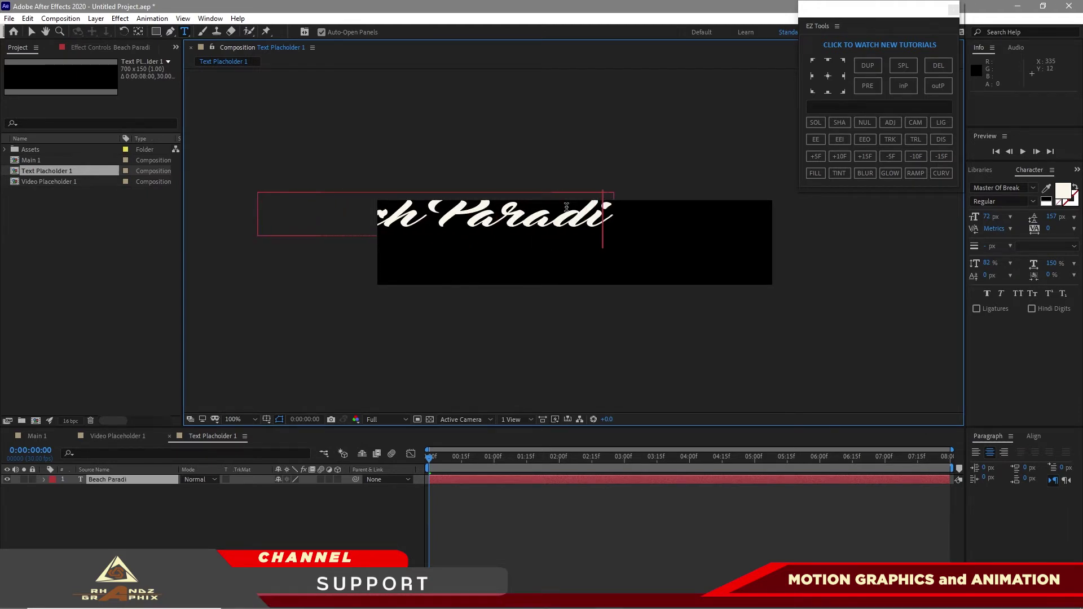
text(se)
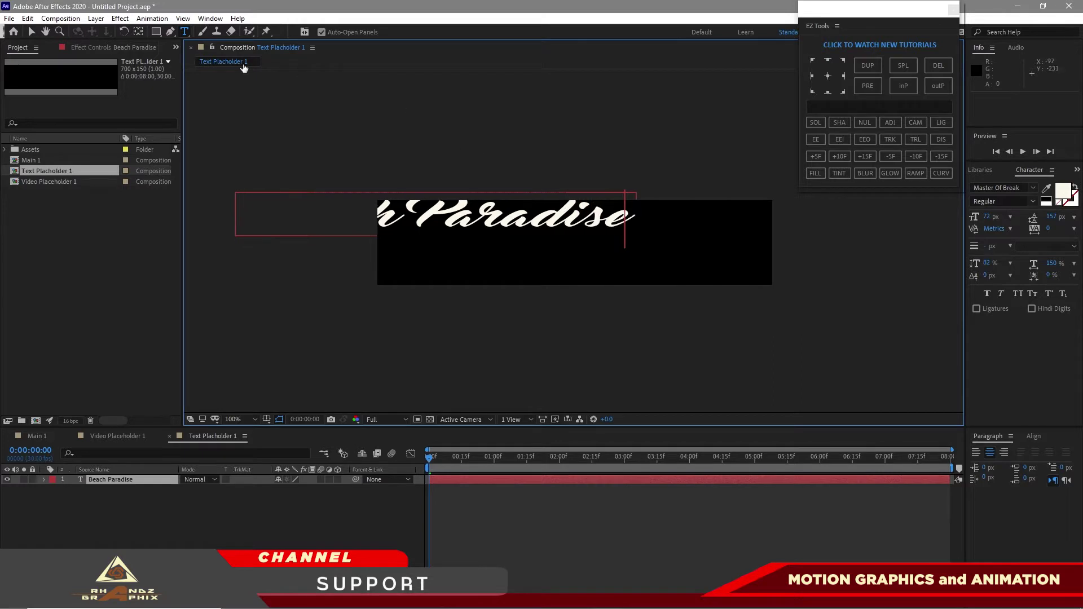
click(31, 32)
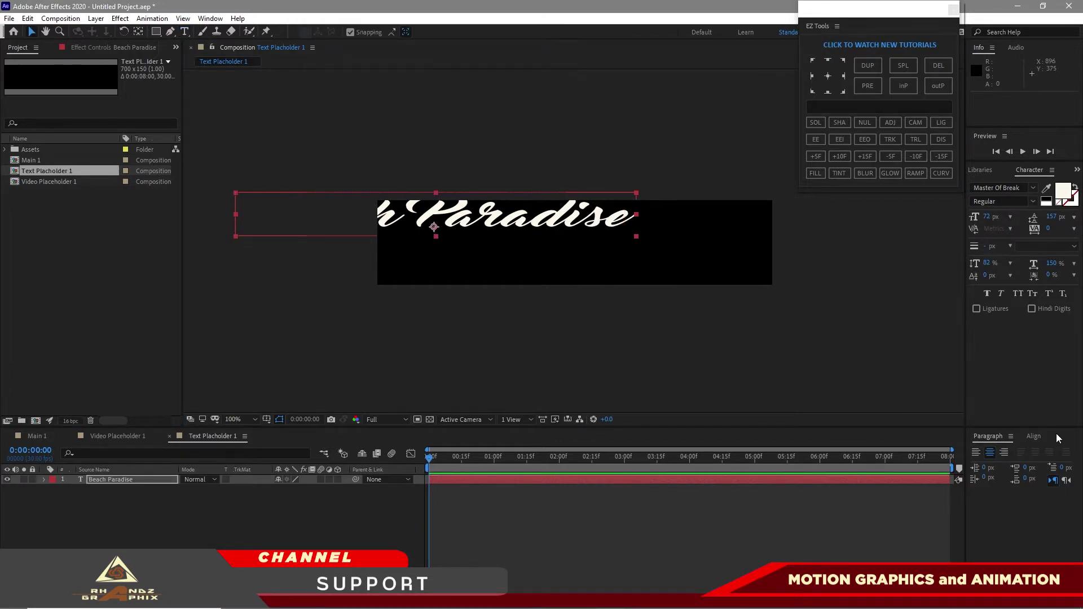
- Center the Beach Paradise text horizontally and vertically in the composition
click(1037, 438)
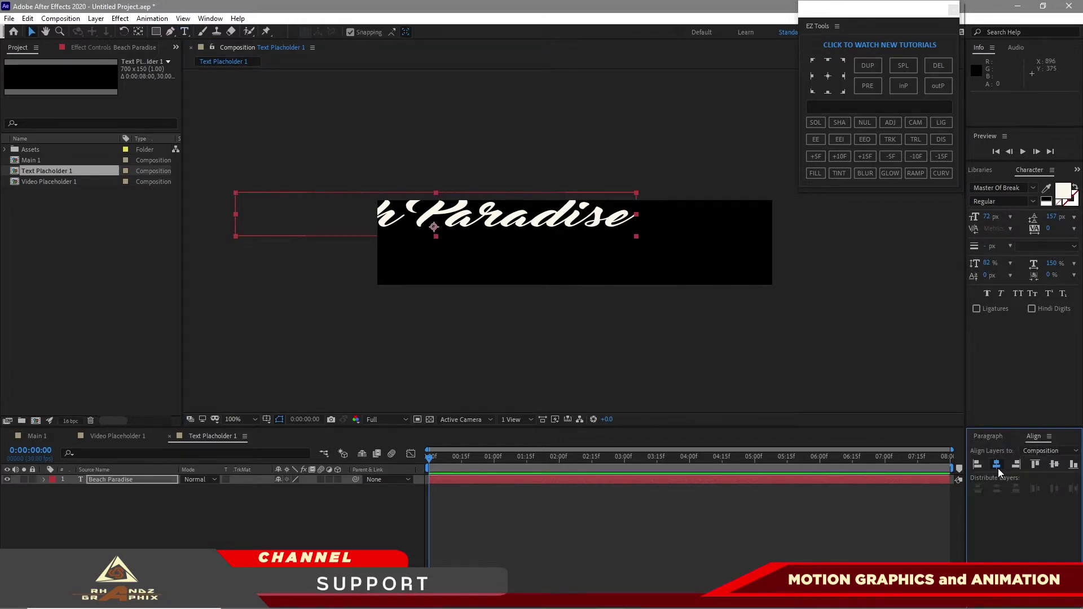
click(996, 464)
click(1054, 464)
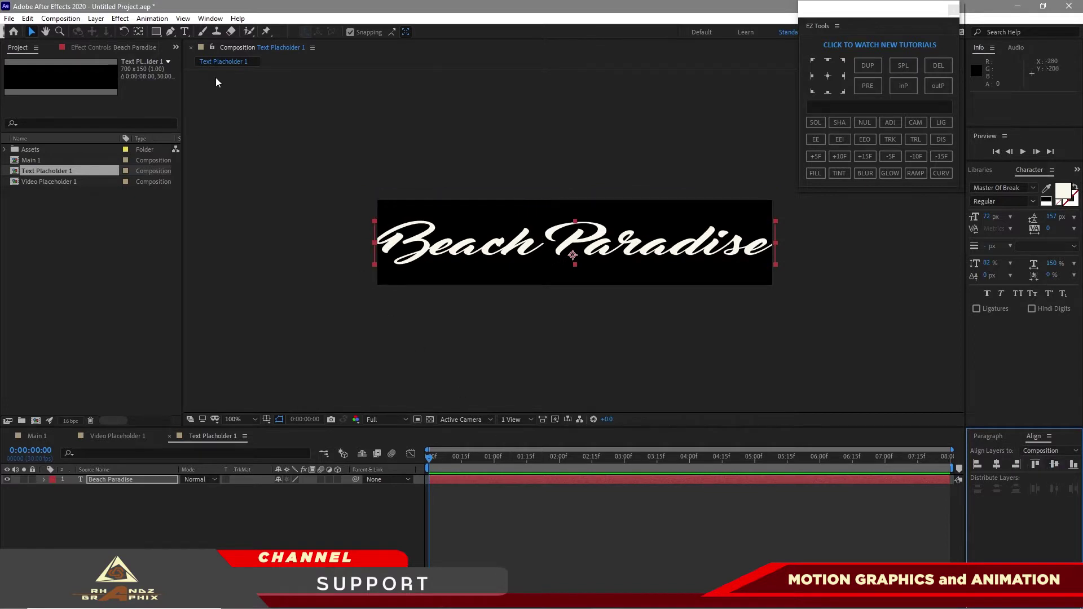
- Add a second text layer reading "TROPICAL" above the Beach Paradise text
click(184, 31)
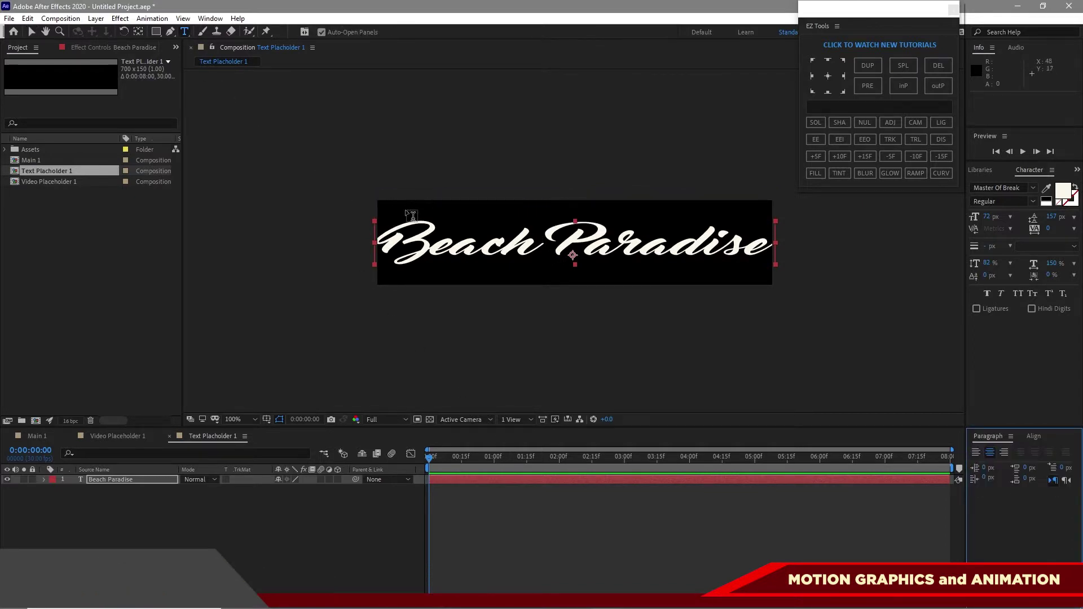
click(454, 218)
text(TROPI)
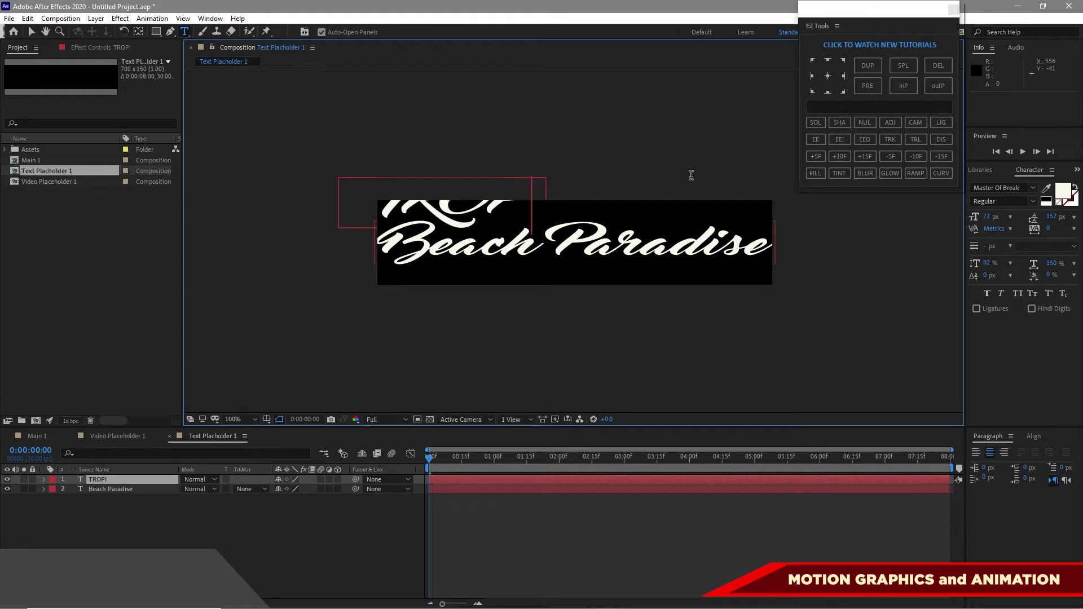
text(CA)
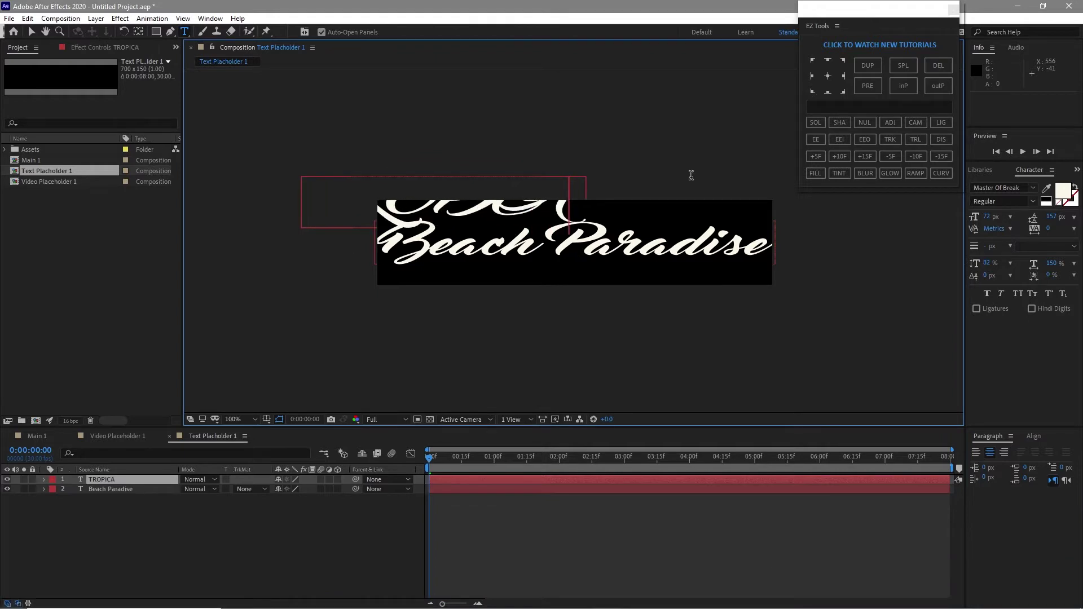
text(L)
key(Escape)
key(v)
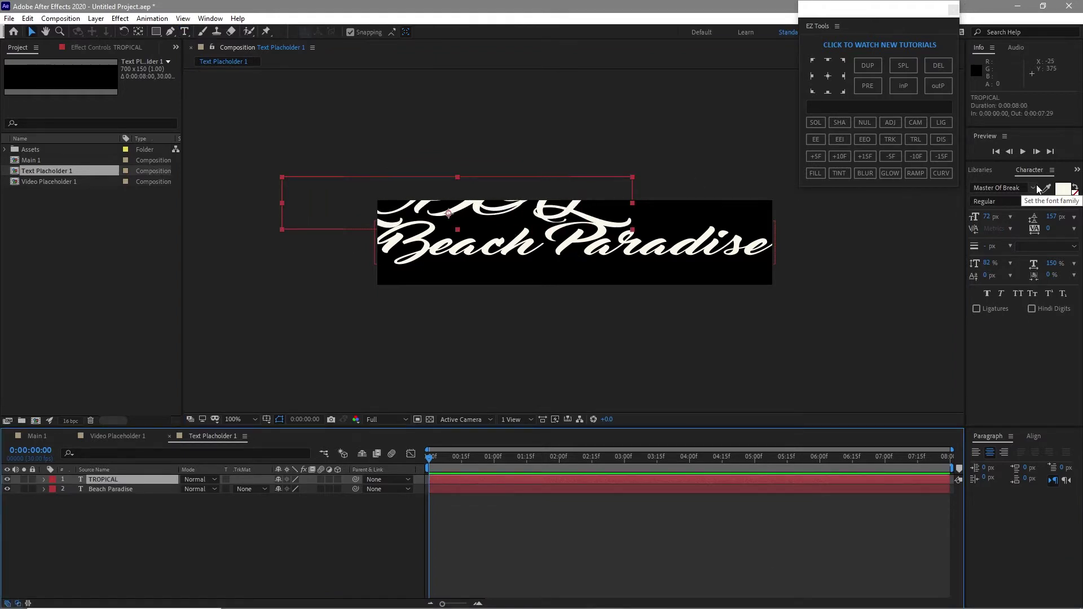
- Set the TROPICAL text's font to Metropolis Light and its size to 14 px
click(1033, 192)
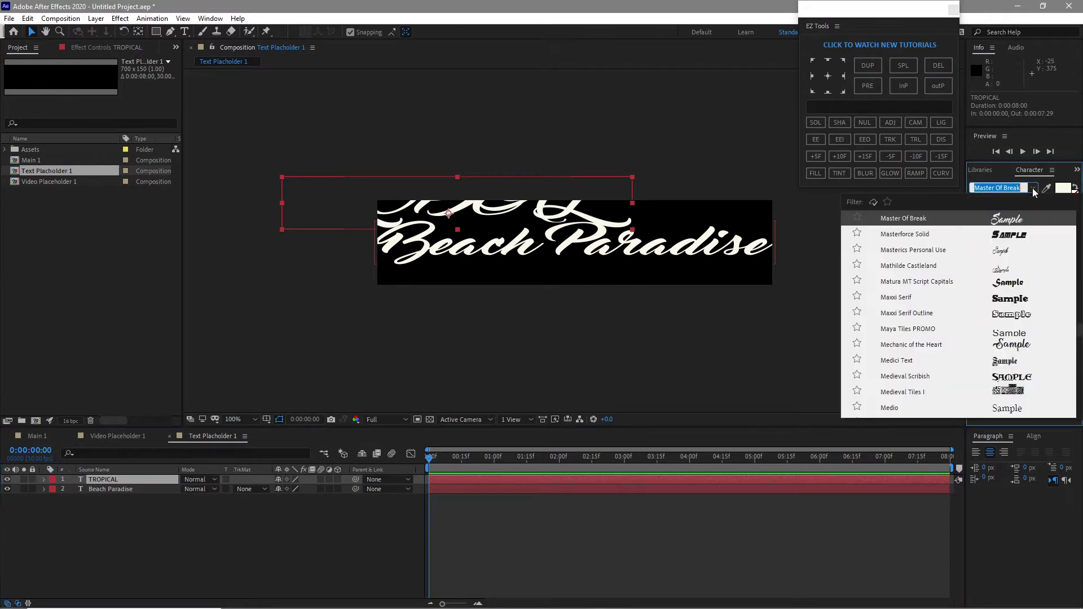
key(Caps_Lock)
text(METROPOLIS)
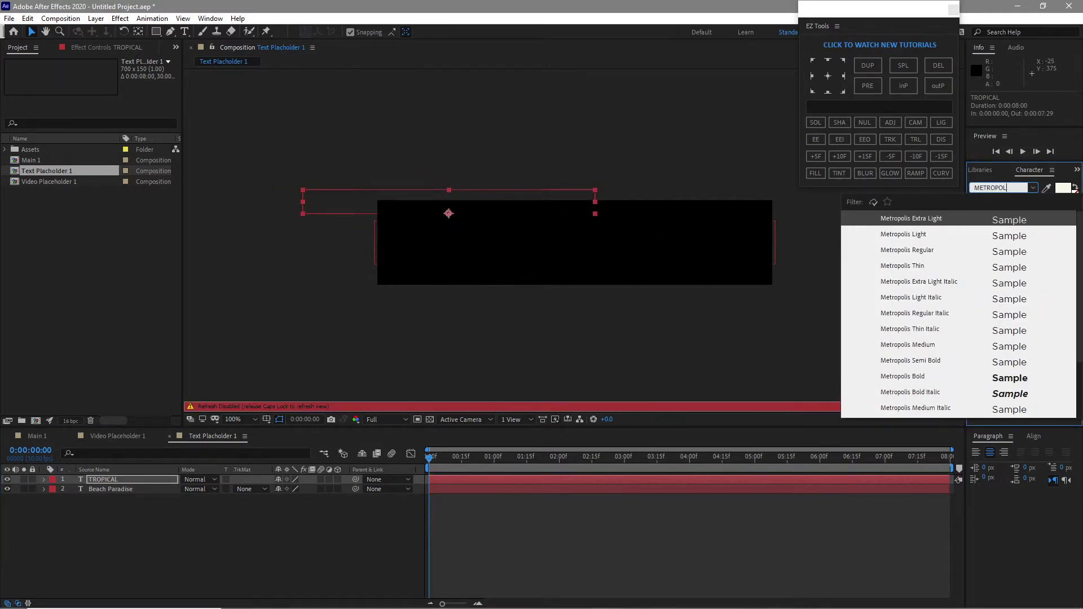
click(957, 233)
key(Caps_Lock)
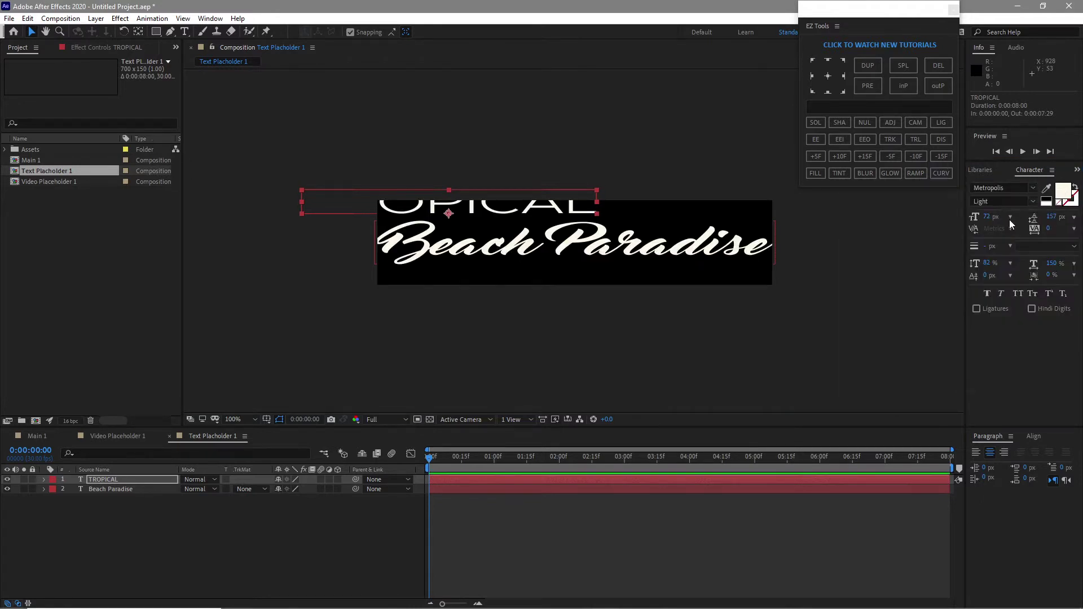
click(1010, 217)
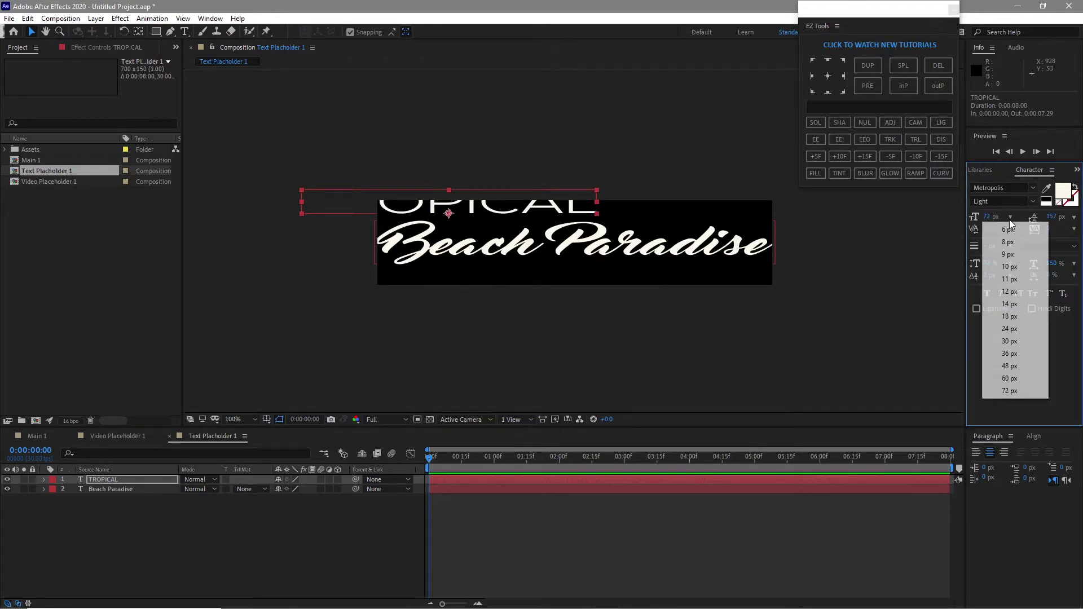
click(1004, 304)
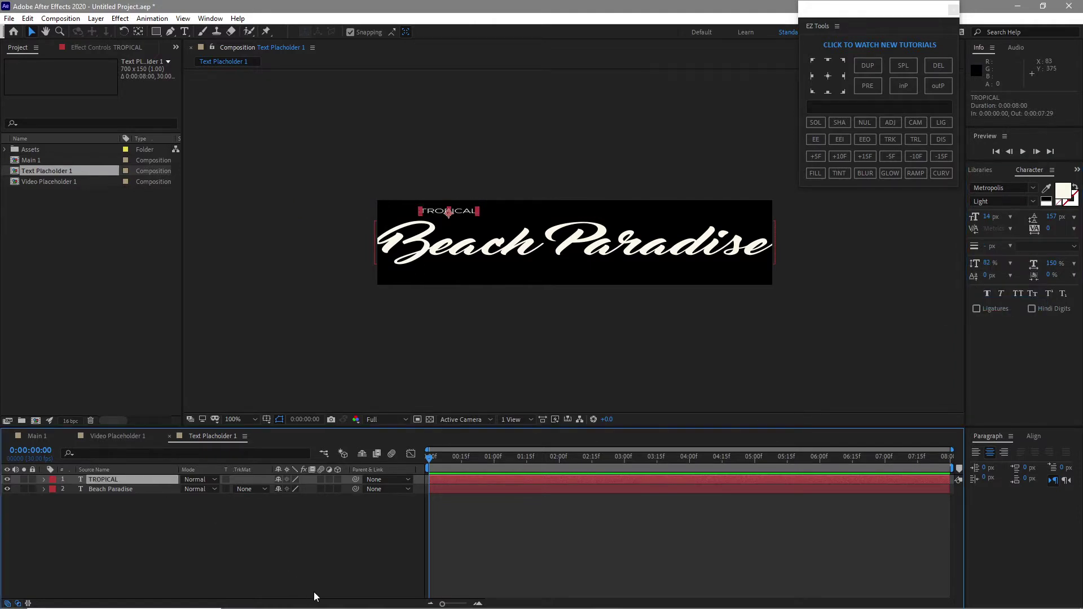
- Set the TROPICAL text layer's position to 166, 59 so it sits between the B and P of Beach Paradise
key(p)
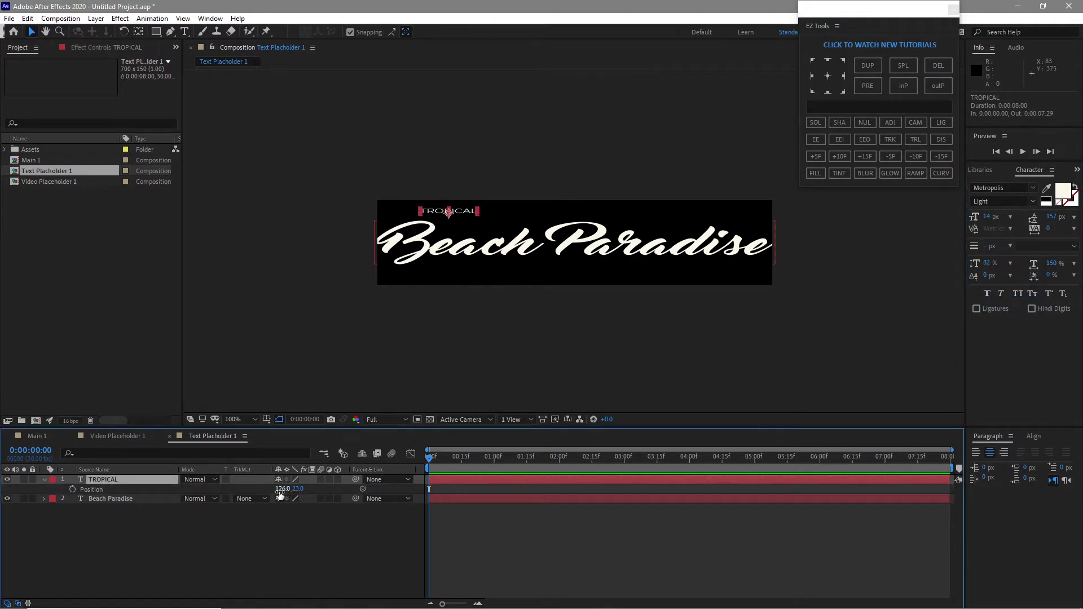
key(ctrl+shift+a)
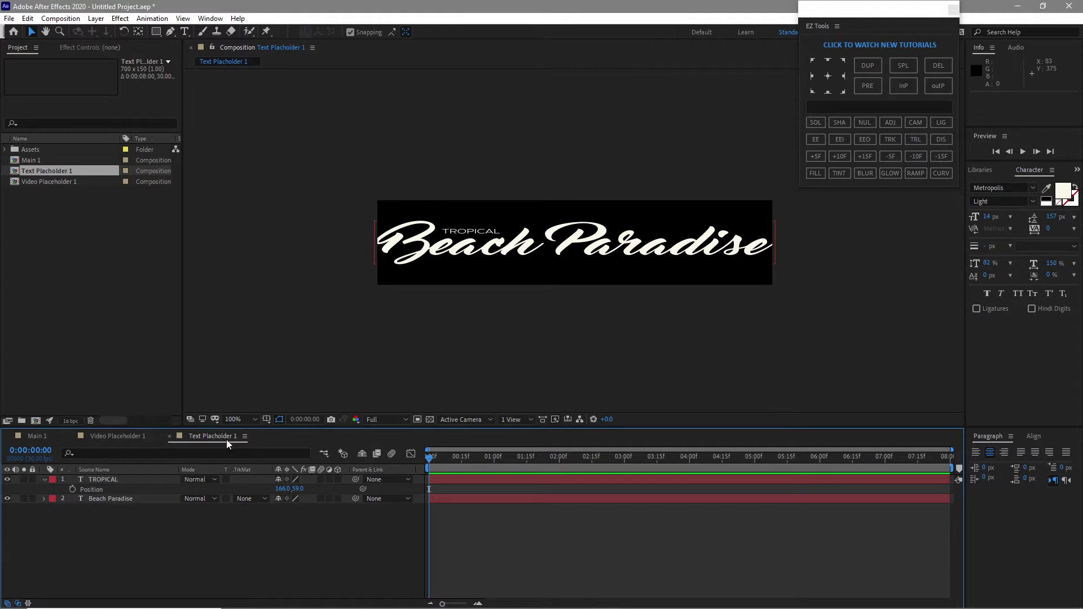
- Add the Firepit 1.mp4 clip from the Footage folder to the Video Placeholder 1 composition
click(117, 436)
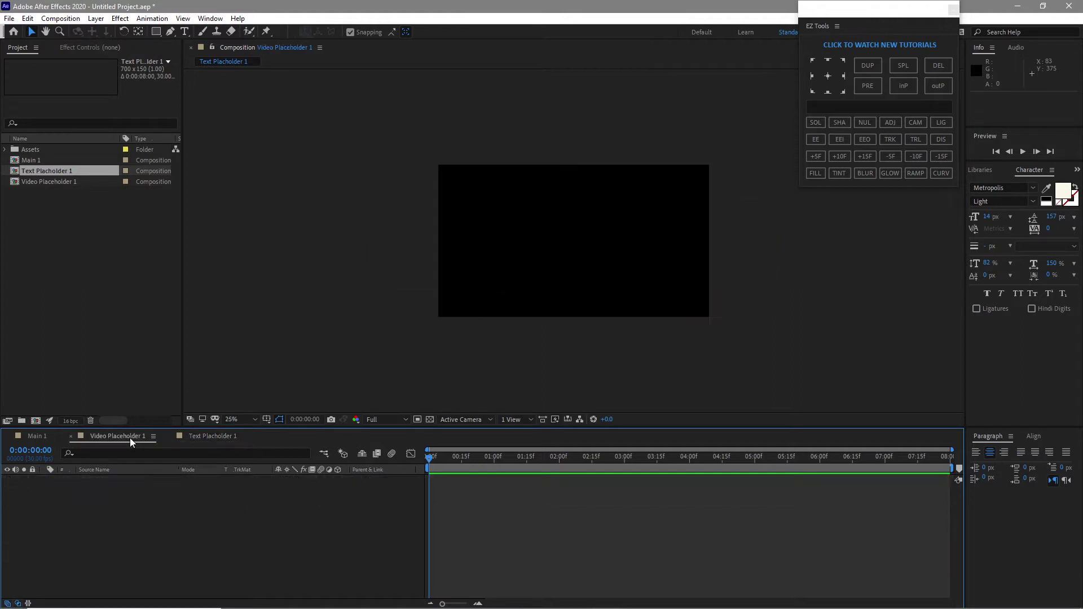
click(6, 149)
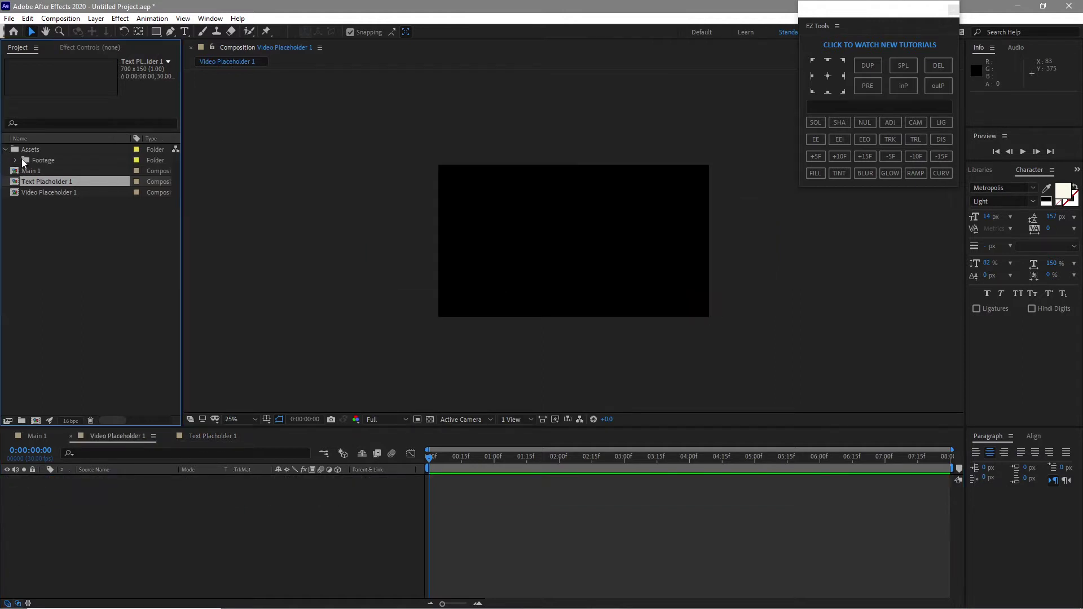
click(14, 161)
click(55, 171)
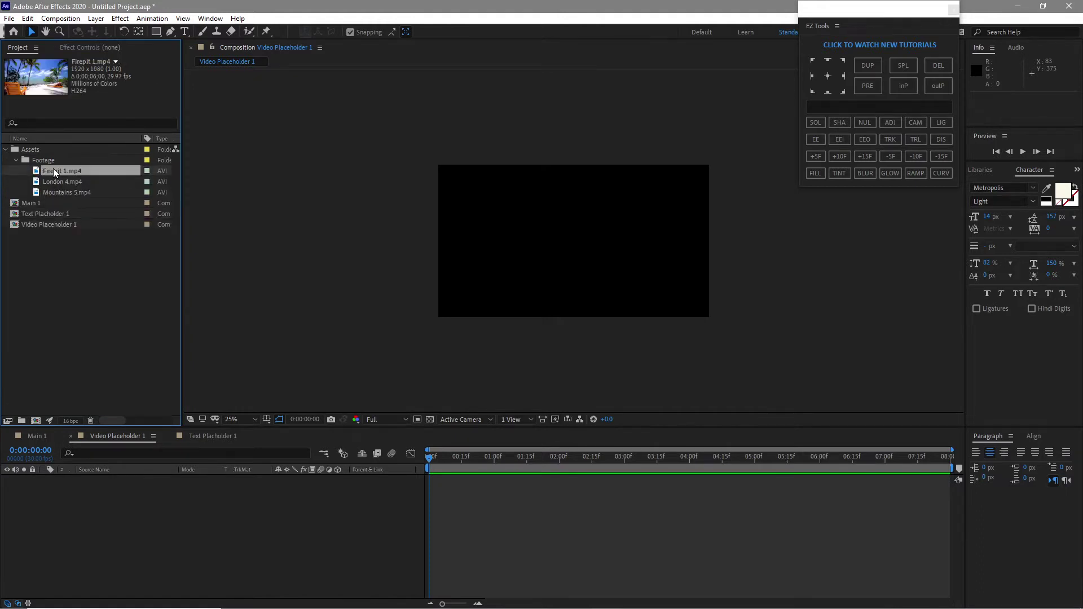
drag(57, 172, 126, 513)
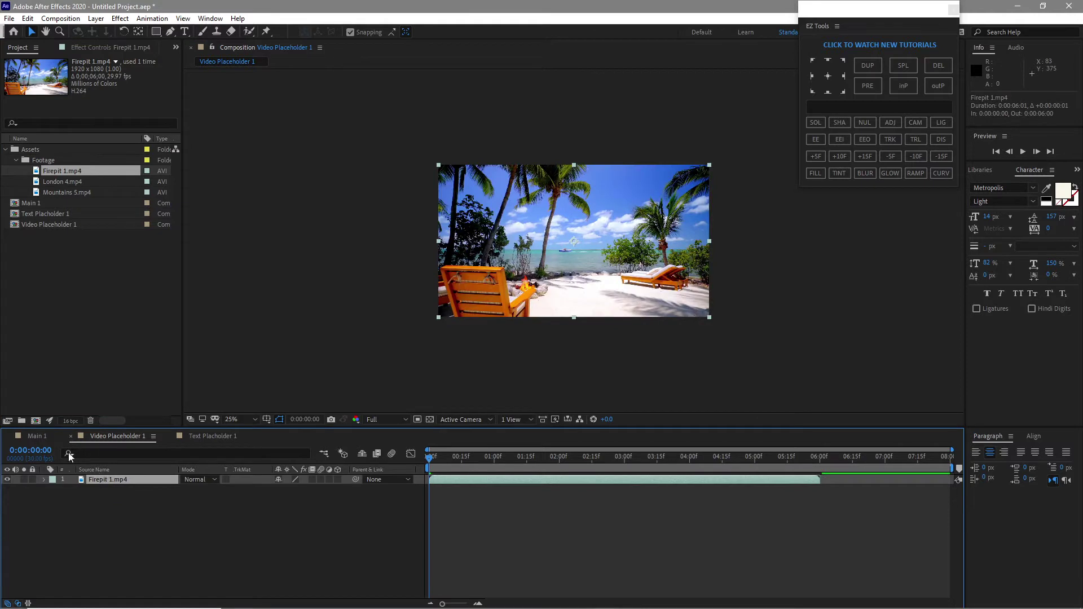
- Place the Video Placeholder 1 composition in Main 1 with the Text Placholder 1 composition above it
click(48, 440)
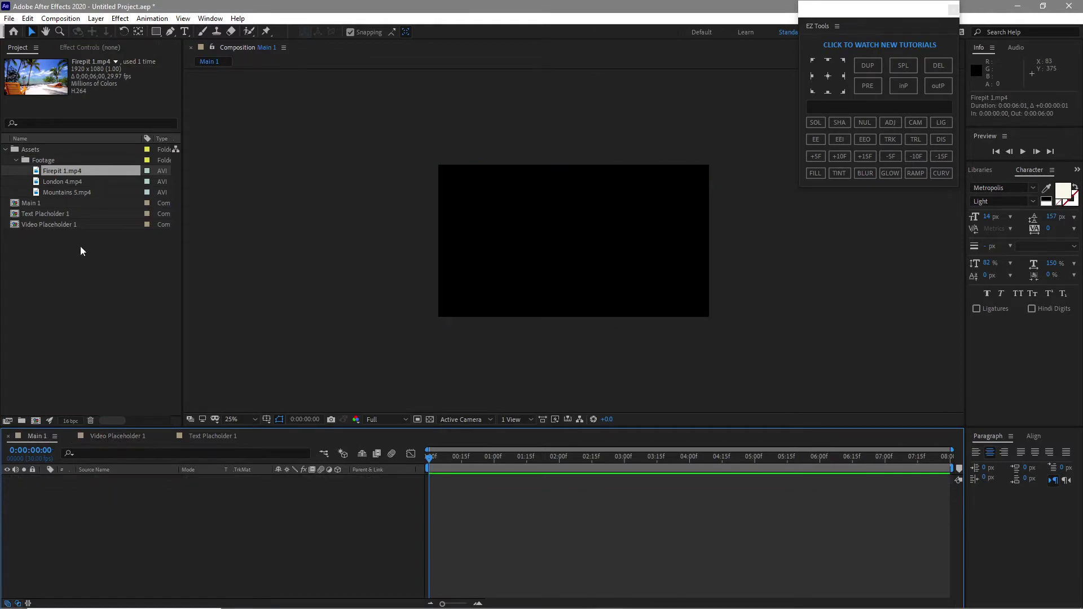
drag(70, 228, 123, 510)
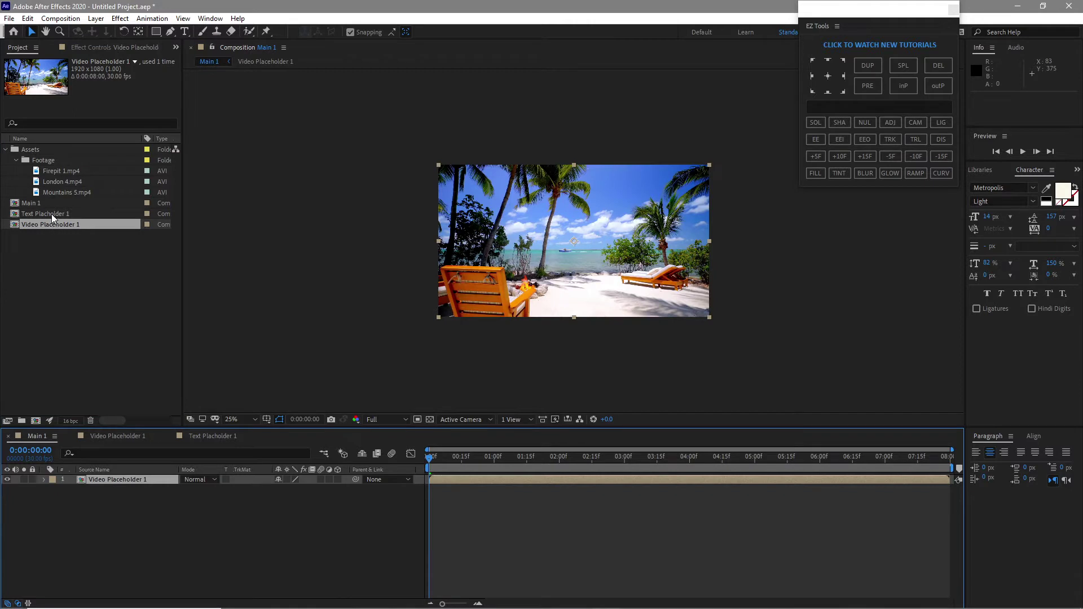
drag(50, 215, 99, 483)
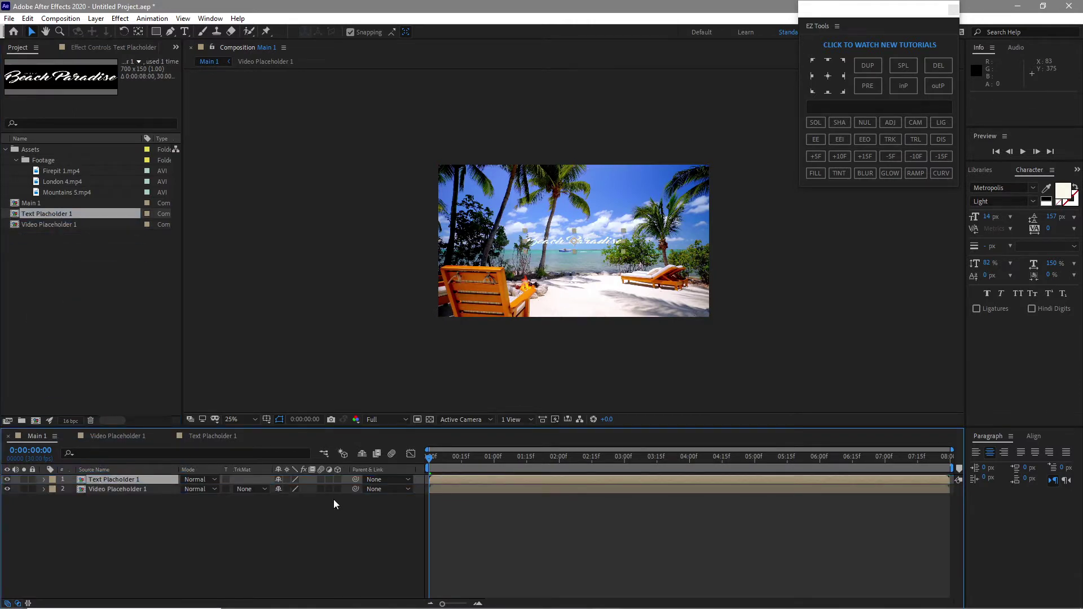
- Move the Text Placholder 1 layer to the upper right of the Main 1 frame, at position 1395, 78
key(p)
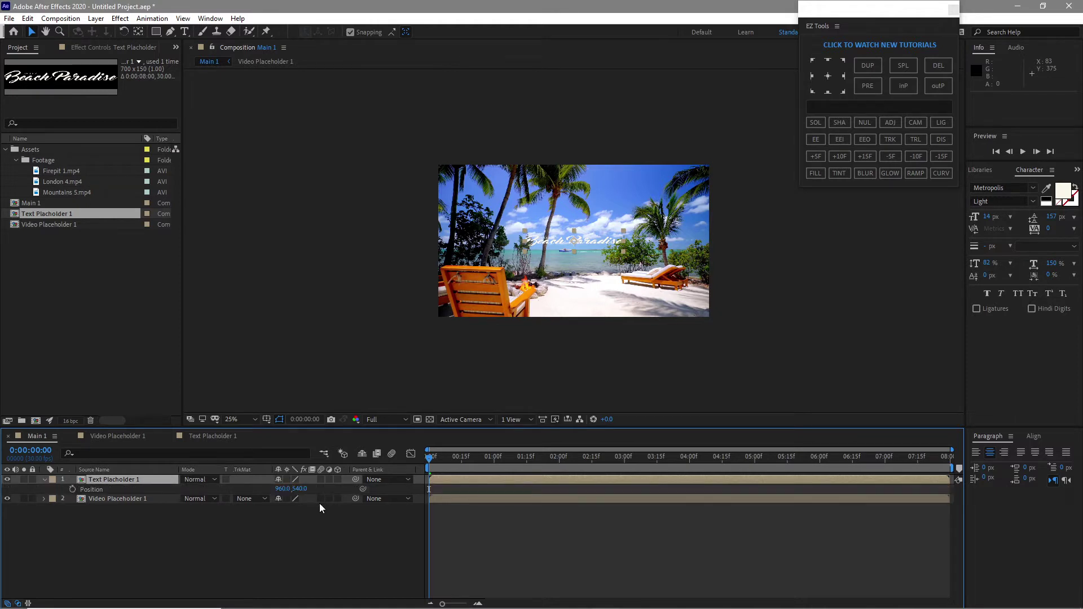
drag(305, 492, 456, 498)
drag(303, 488, 326, 503)
- Apply a Drop Shadow effect to the Text Placholder 1 layer with a distance of 10
click(128, 480)
click(120, 18)
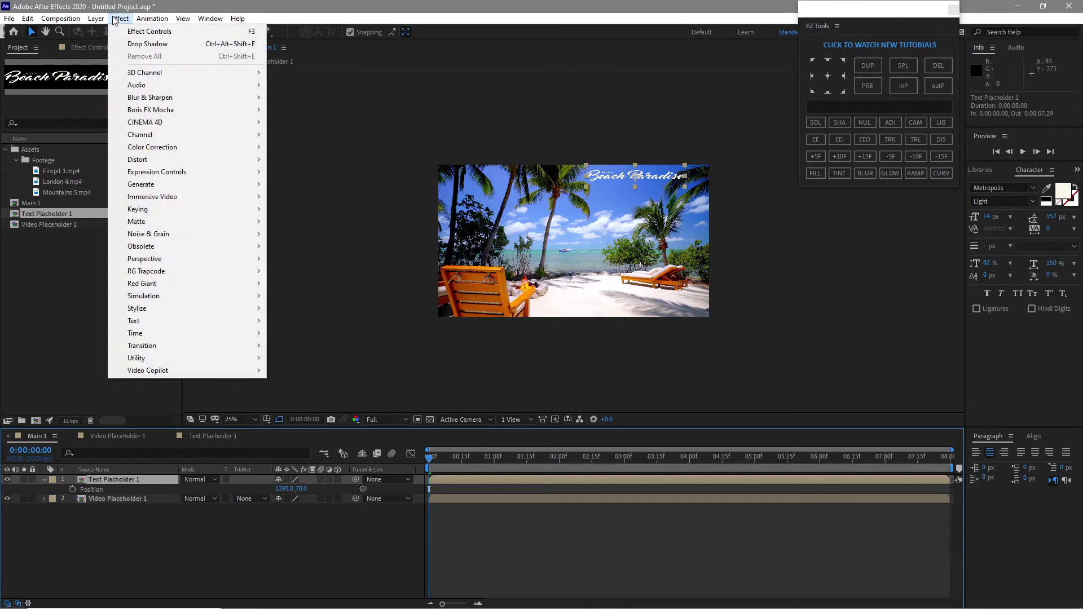
mouse_move(186, 258)
click(343, 362)
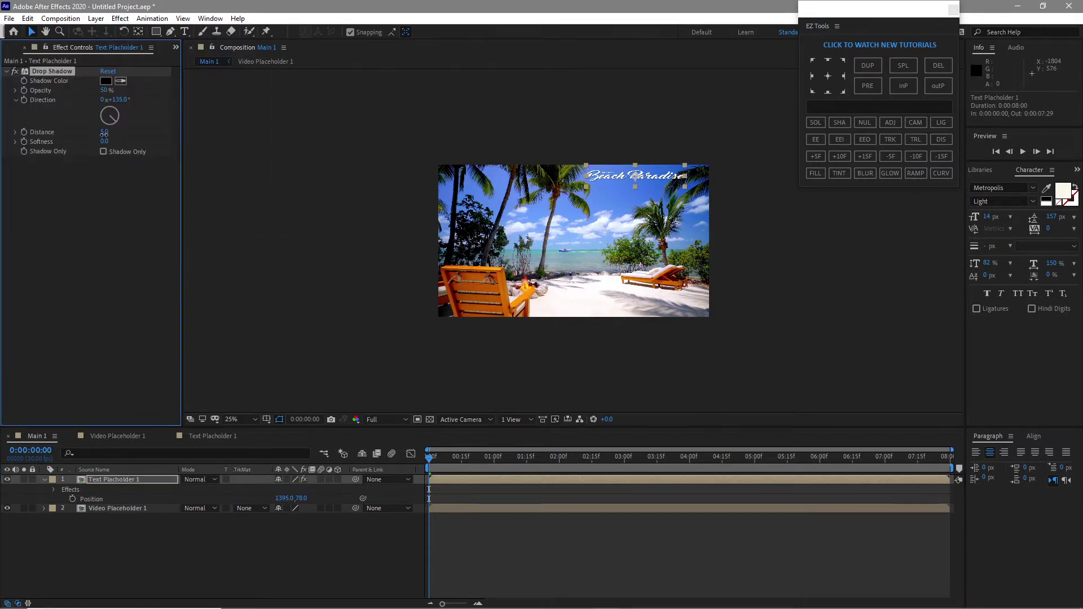
click(105, 132)
text(10)
click(105, 142)
click(314, 536)
key(period)
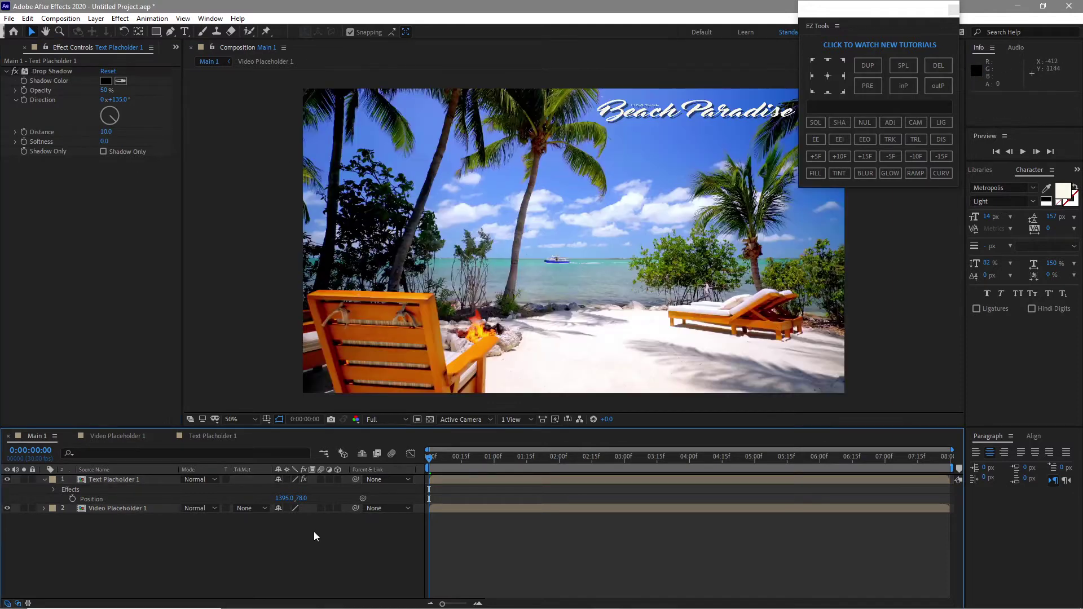
- Show the Title/Action Safe guides and draw a rectangular mask over the left half of the Video Placeholder 1 layer
click(266, 421)
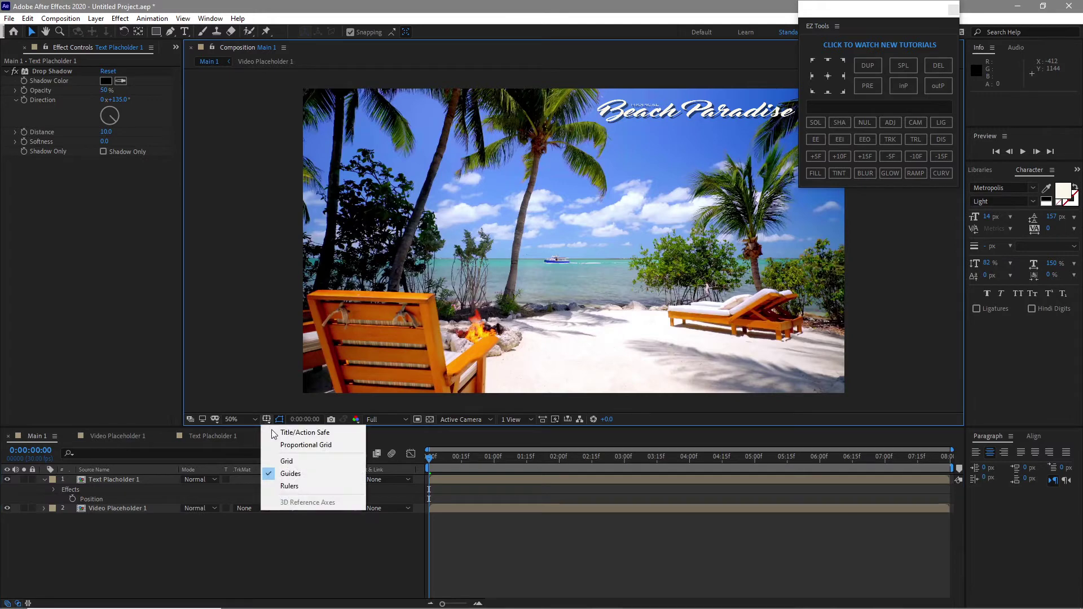
click(299, 428)
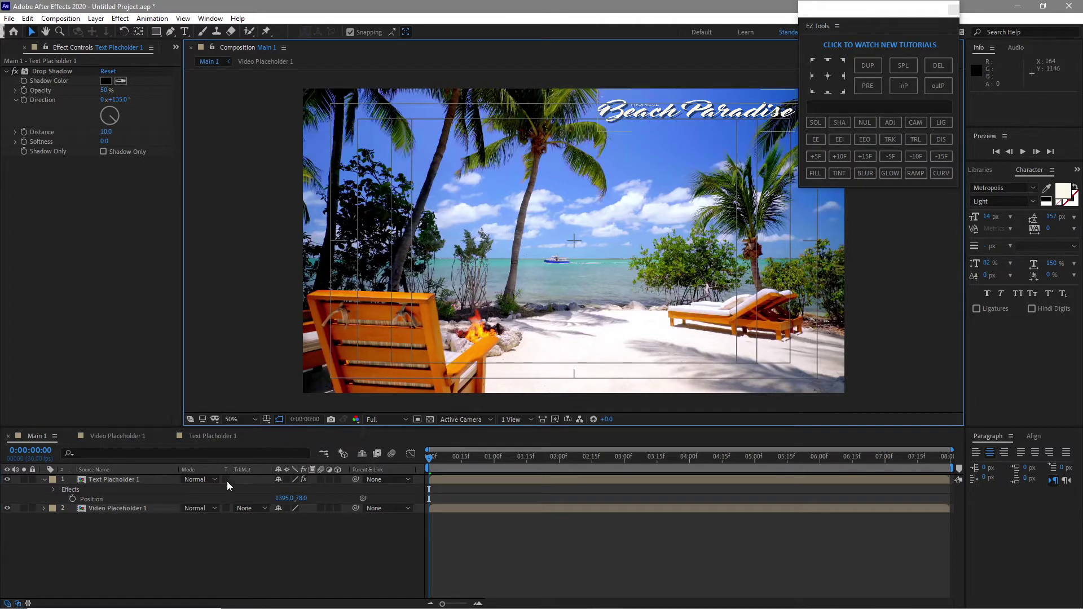
click(156, 31)
mouse_move(285, 81)
mouse_down()
mouse_move(439, 189)
mouse_move(598, 276)
mouse_move(592, 383)
mouse_move(575, 403)
mouse_up()
click(828, 75)
key(slash)
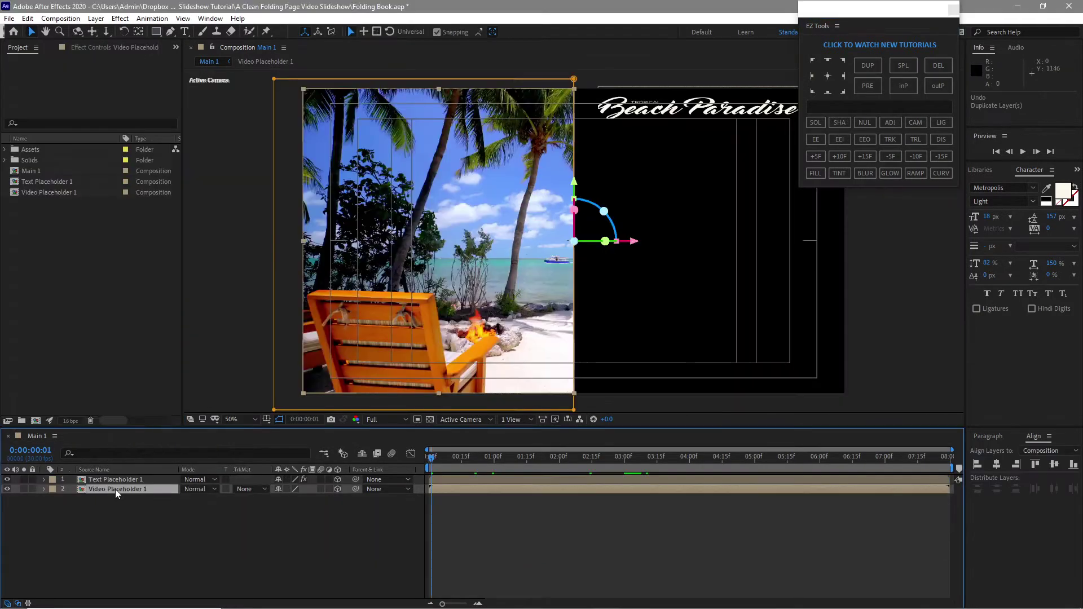
- Duplicate the Video Placeholder 1 layer and replace the copy's mask with a rectangular one over the right half of the frame
click(27, 18)
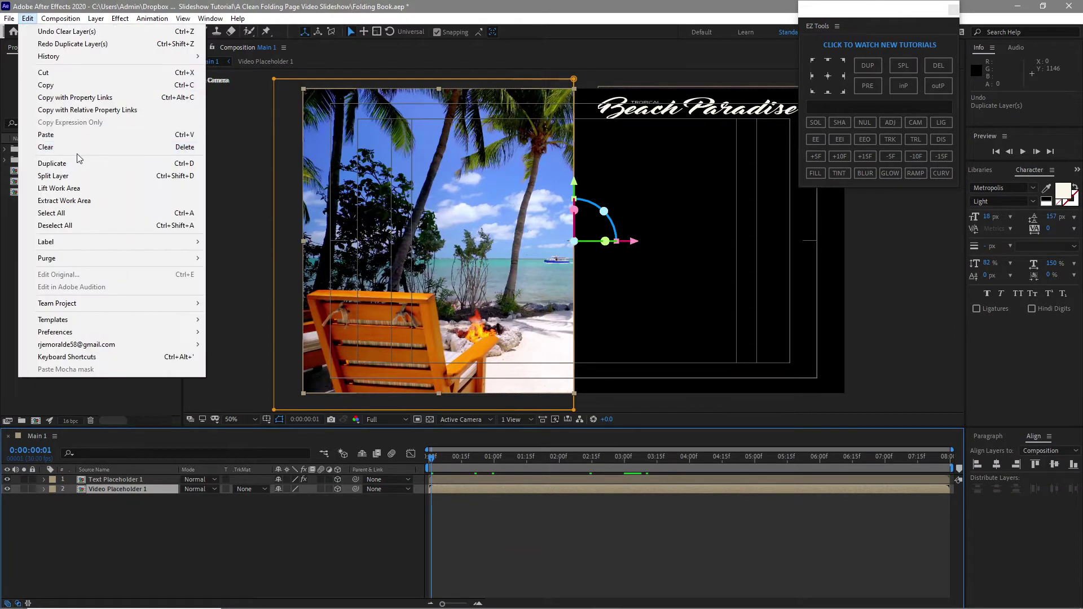
click(85, 163)
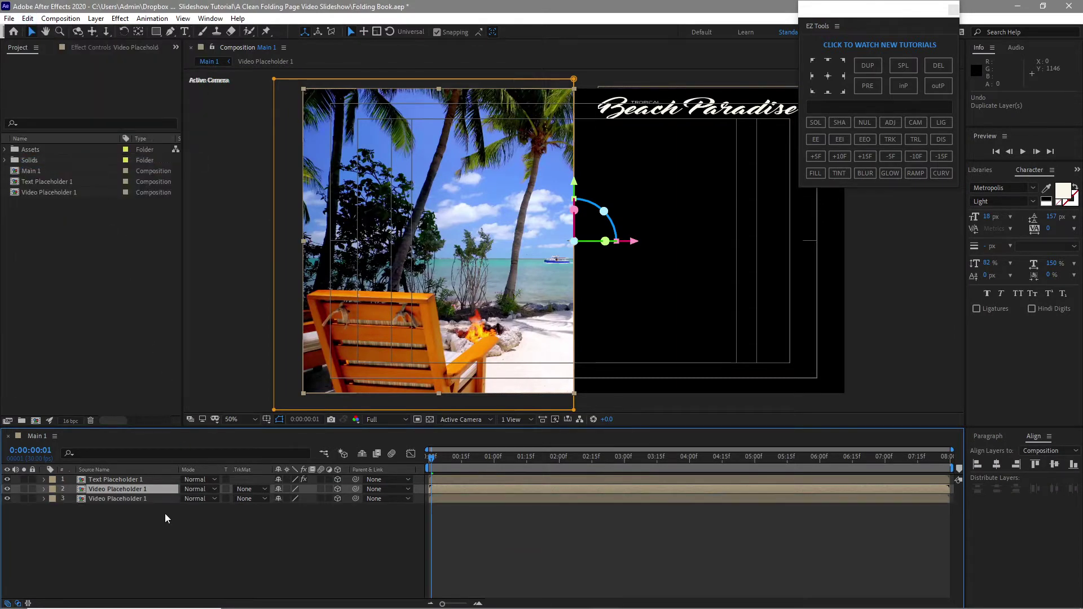
key(m)
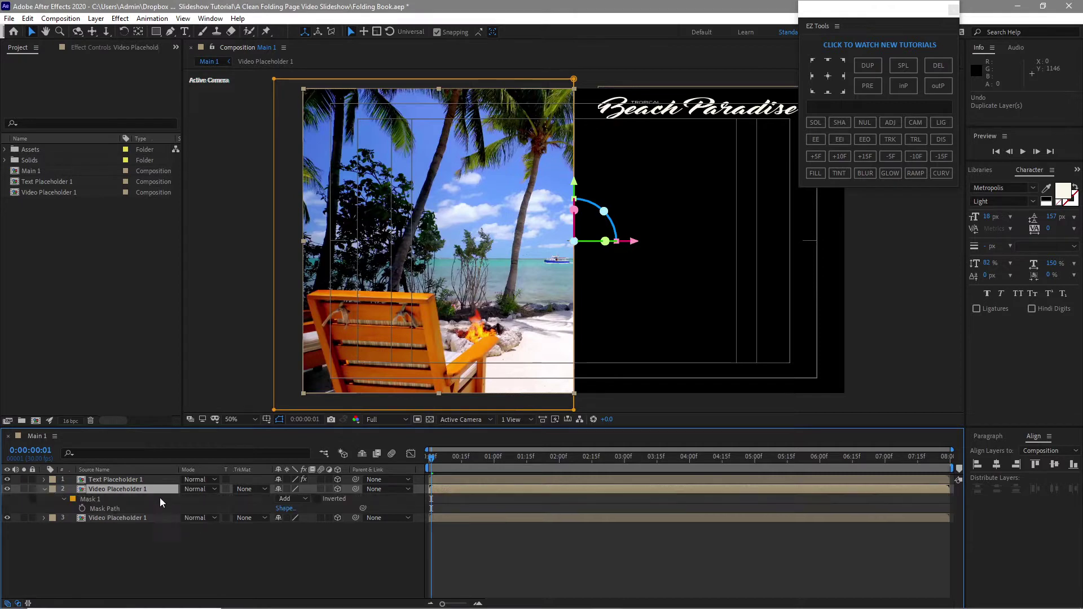
click(90, 499)
key(Delete)
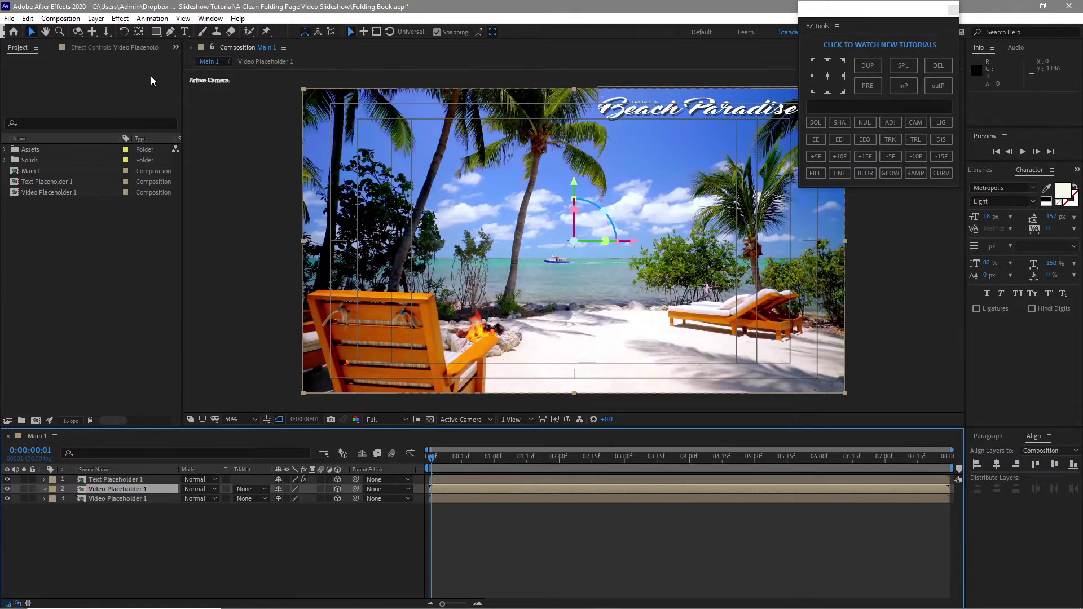
click(156, 32)
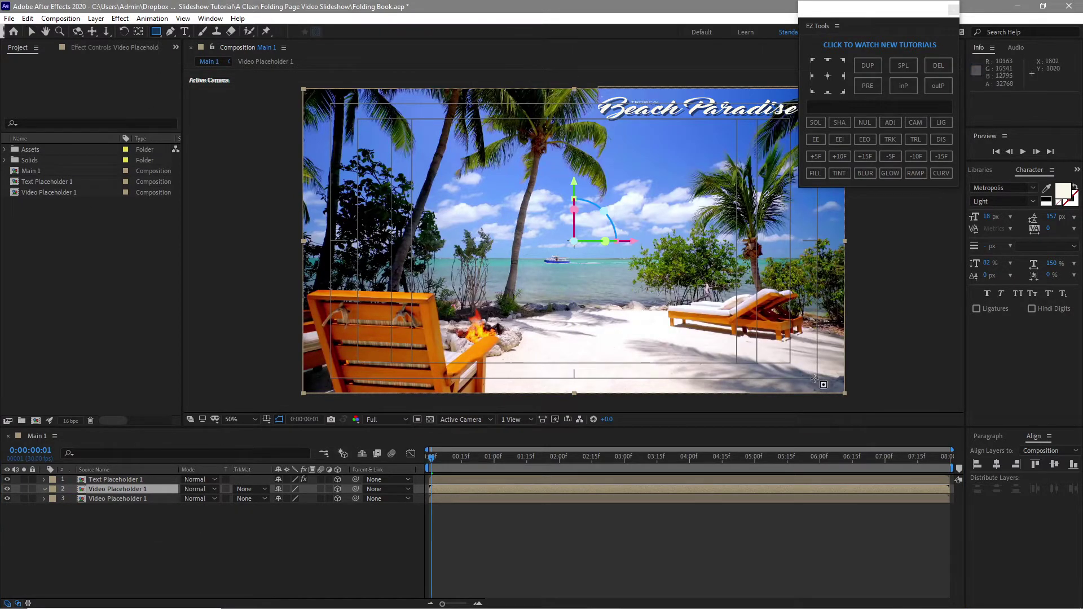
drag(869, 406, 574, 82)
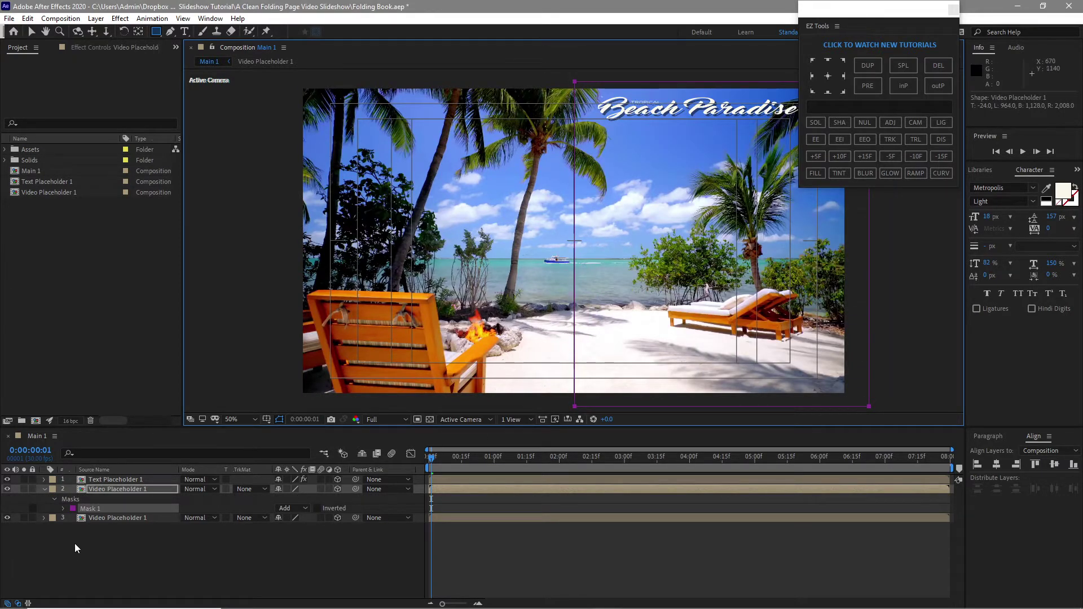
- Set the mask expansion of the right-half Video Placeholder 1 layer to 1 pixel
click(55, 499)
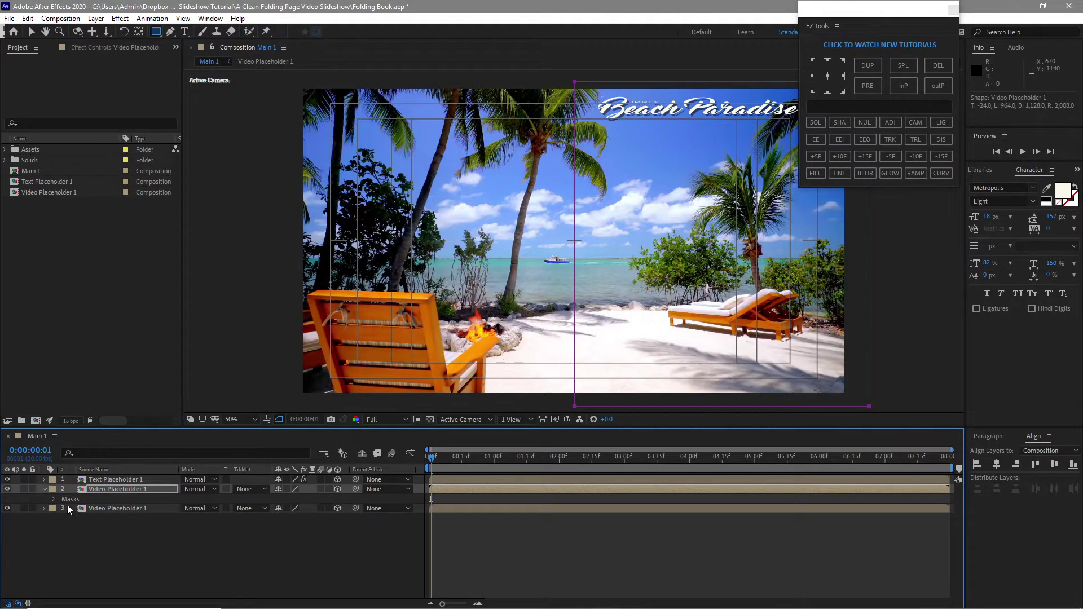
click(54, 499)
click(64, 509)
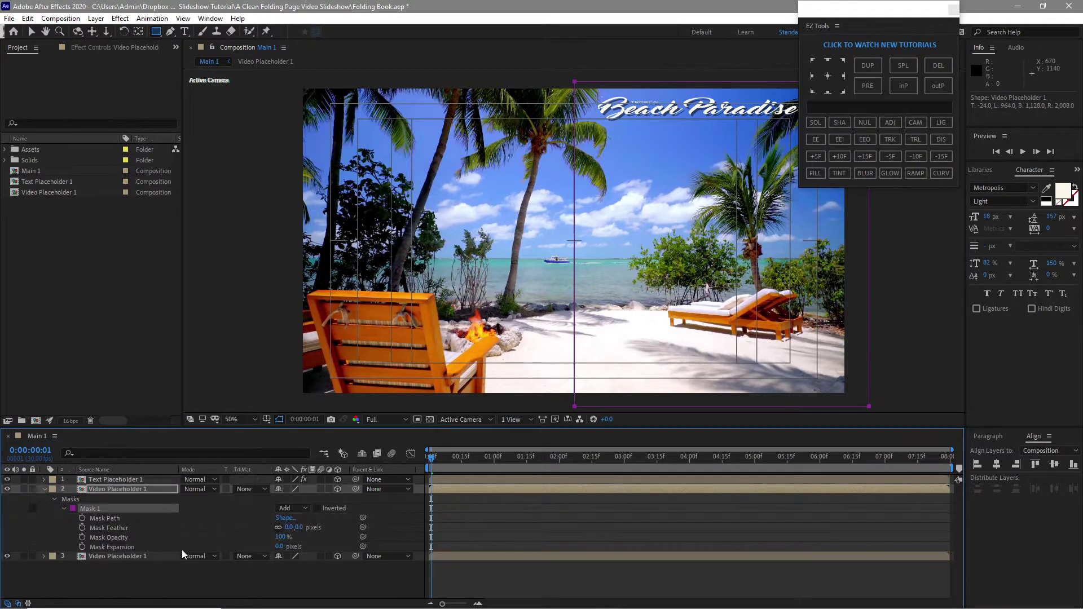
click(279, 546)
text(1)
key(Return)
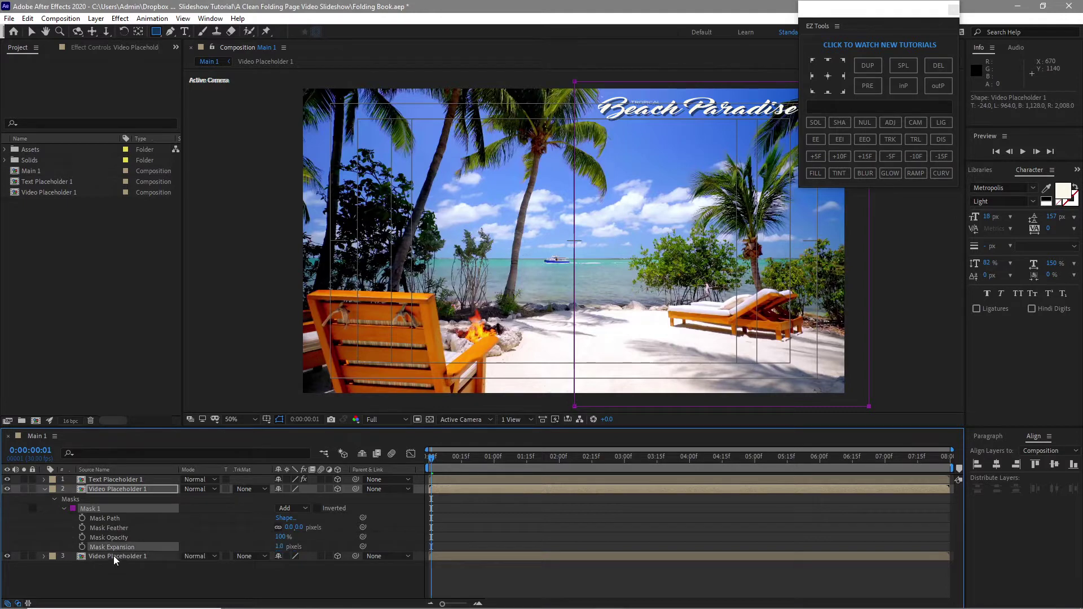
- Set the mask expansion of the left-half Video Placeholder 1 layer to 1 pixel as well
click(114, 557)
mouse_move(127, 606)
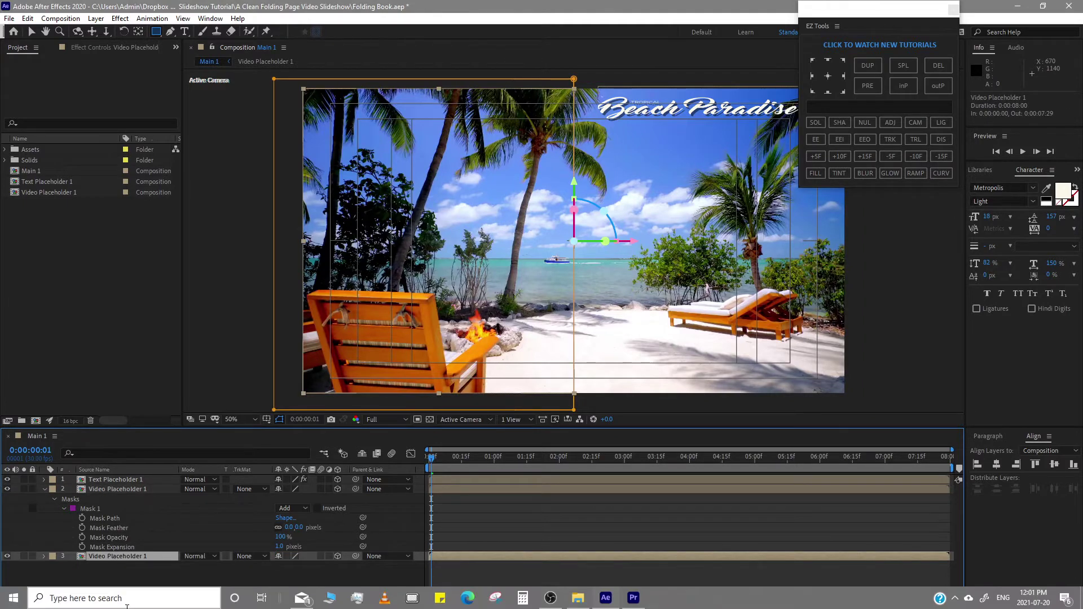
key(ctrl+v)
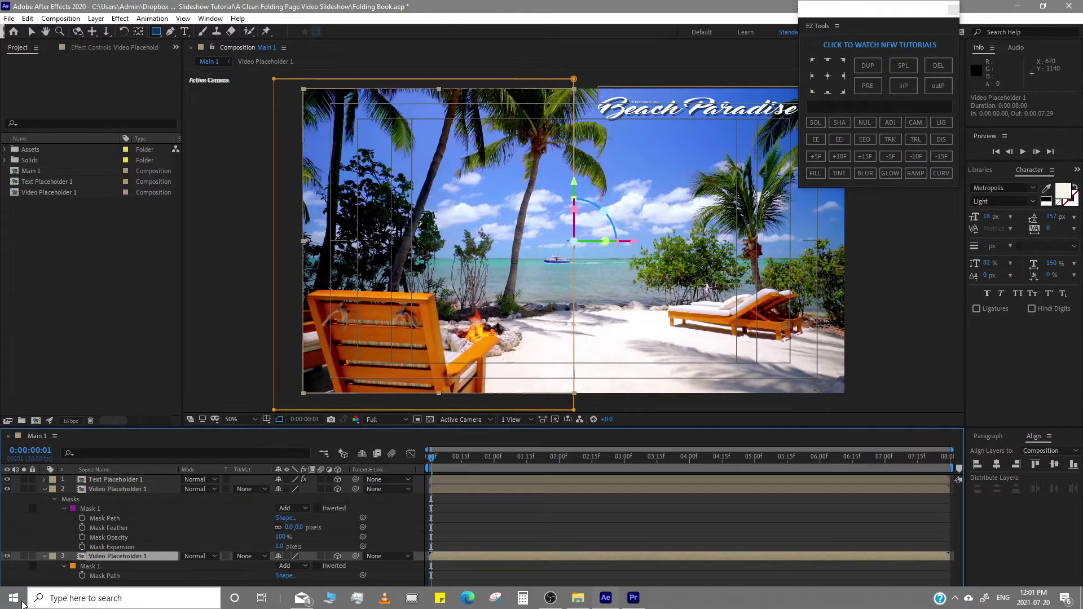
click(64, 566)
click(65, 566)
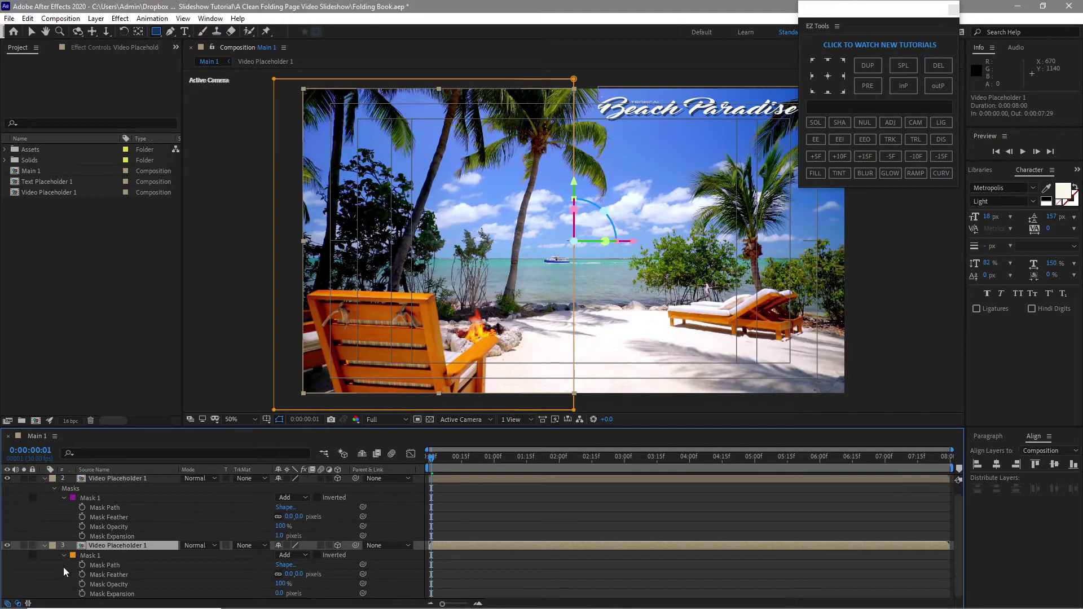
click(278, 593)
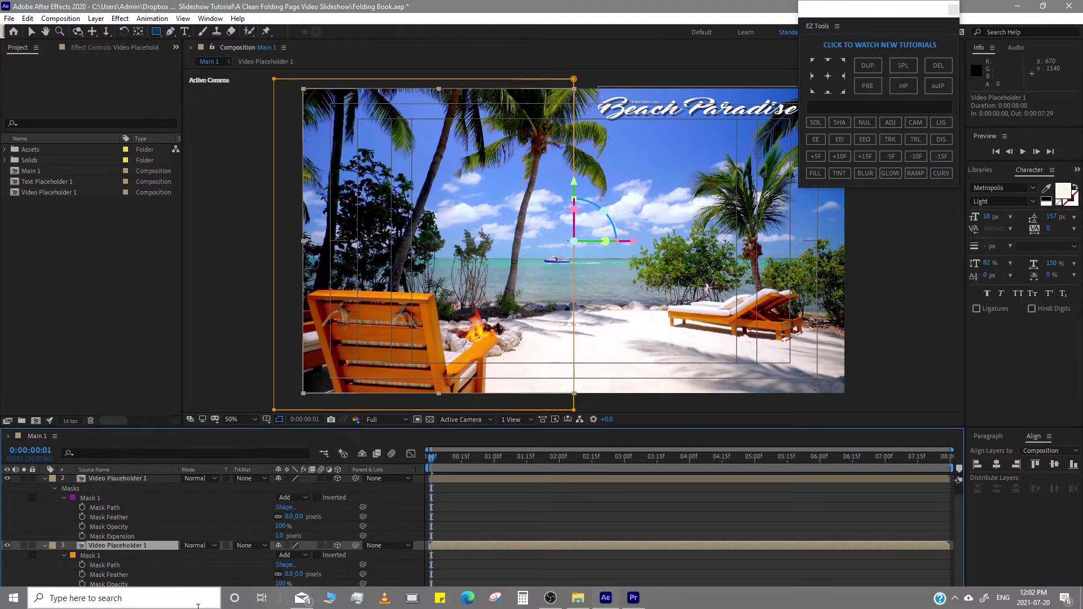
key(v)
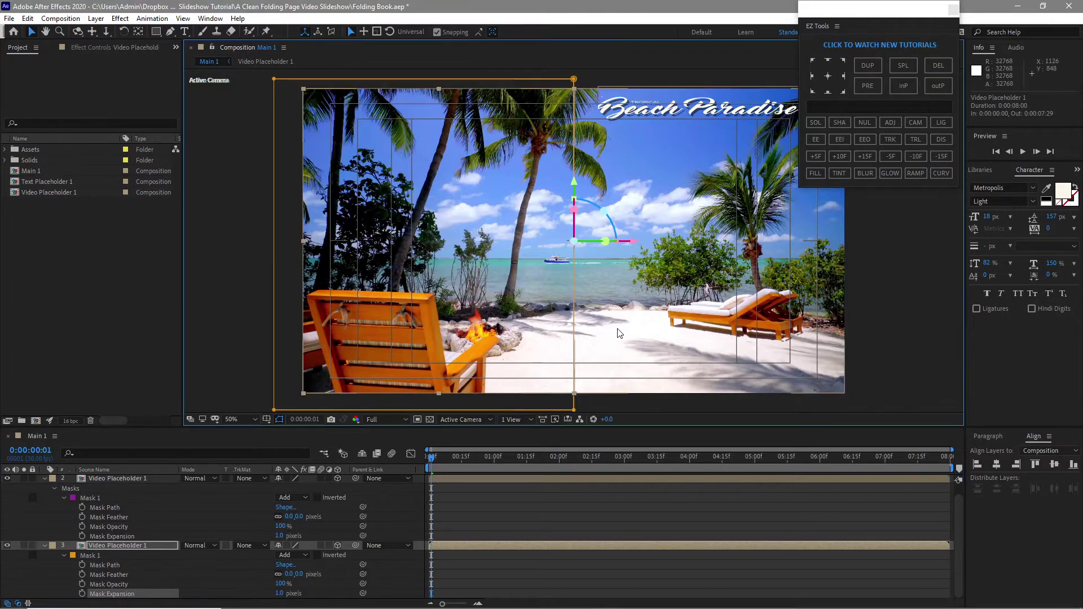
click(655, 347)
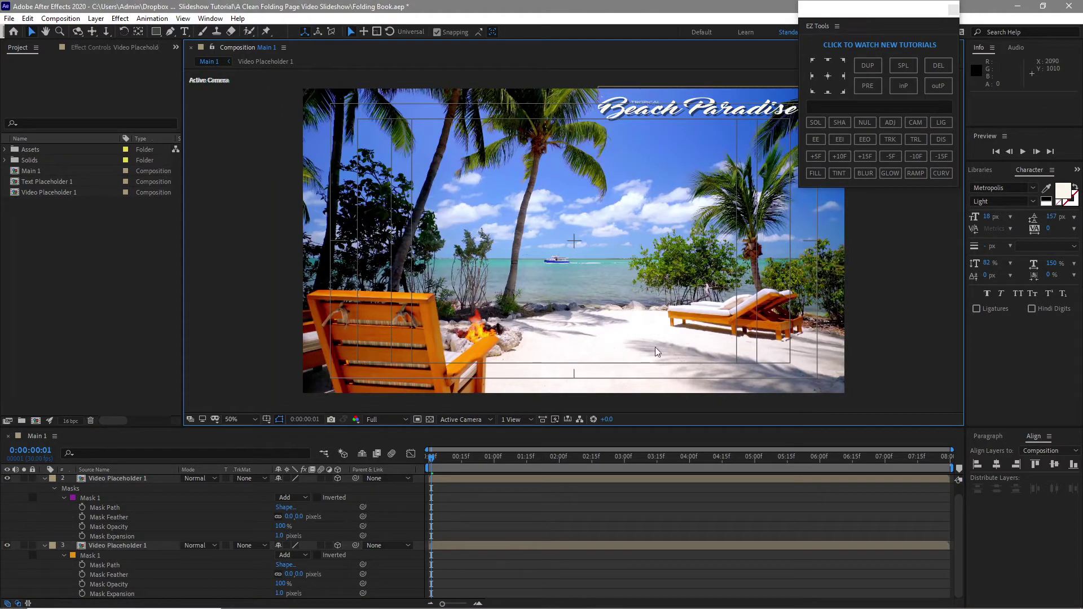
- Collapse both video layers' properties and change the right-half Video Placeholder 1 layer's label colour to Cyan
click(45, 480)
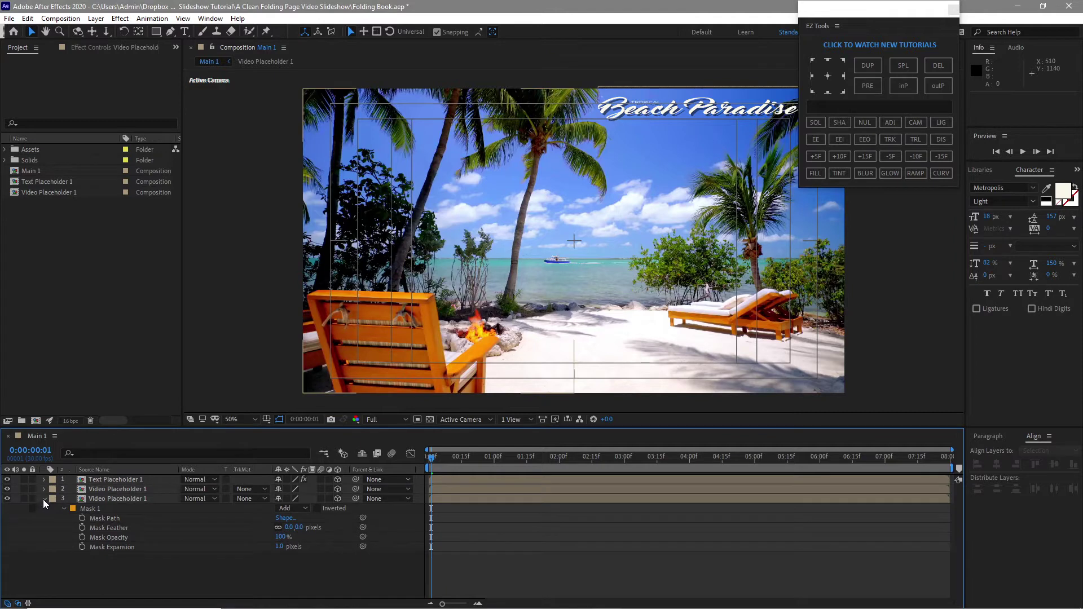
click(44, 499)
click(109, 491)
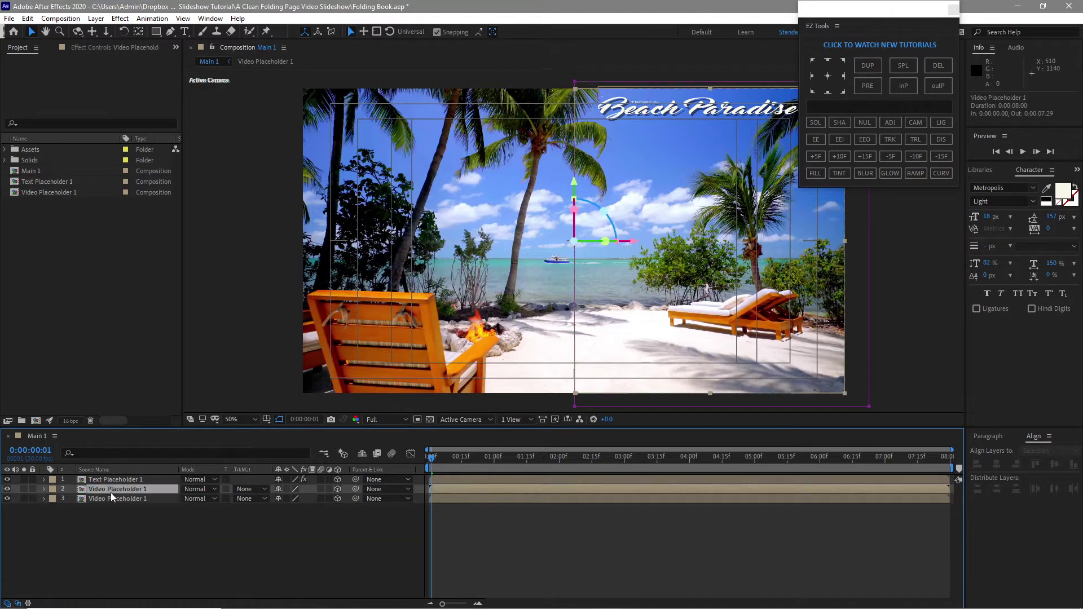
click(52, 489)
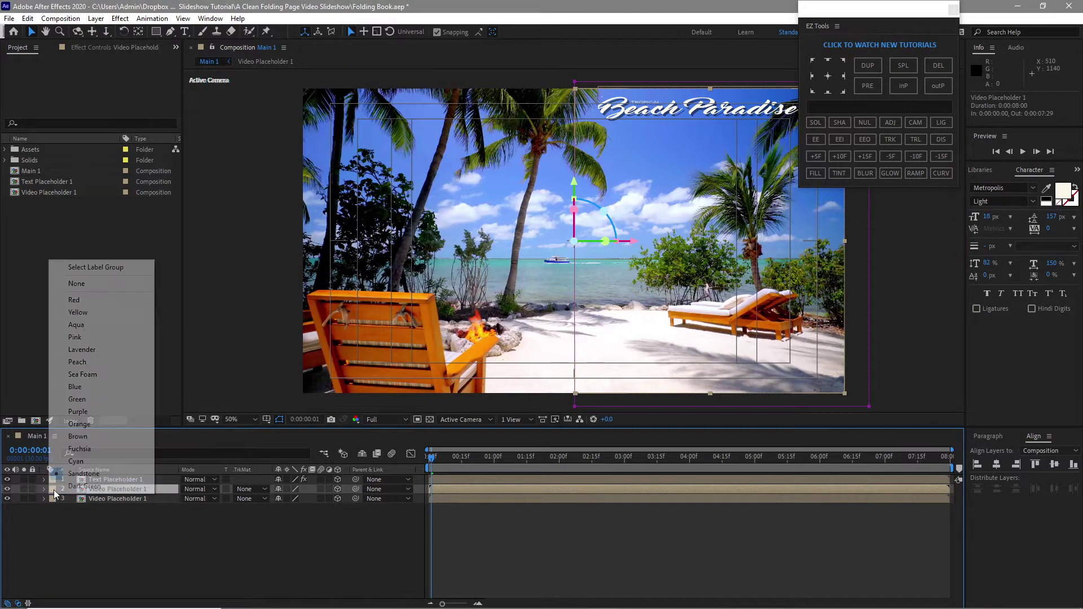
click(85, 452)
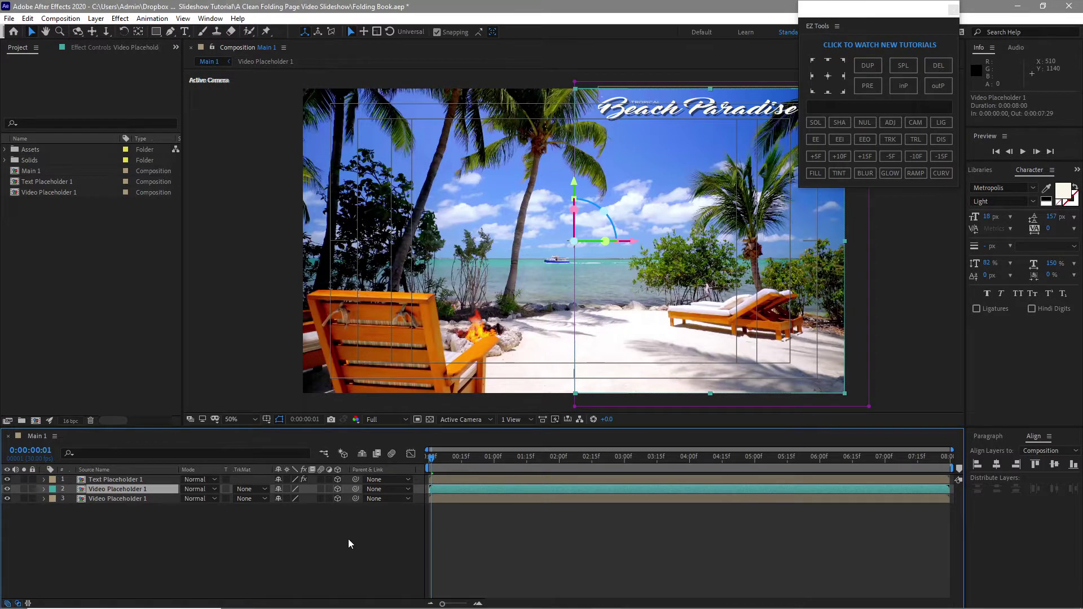
- Add Y Rotation keyframes at 2 seconds to both Video Placeholder 1 layers
drag(118, 546, 118, 492)
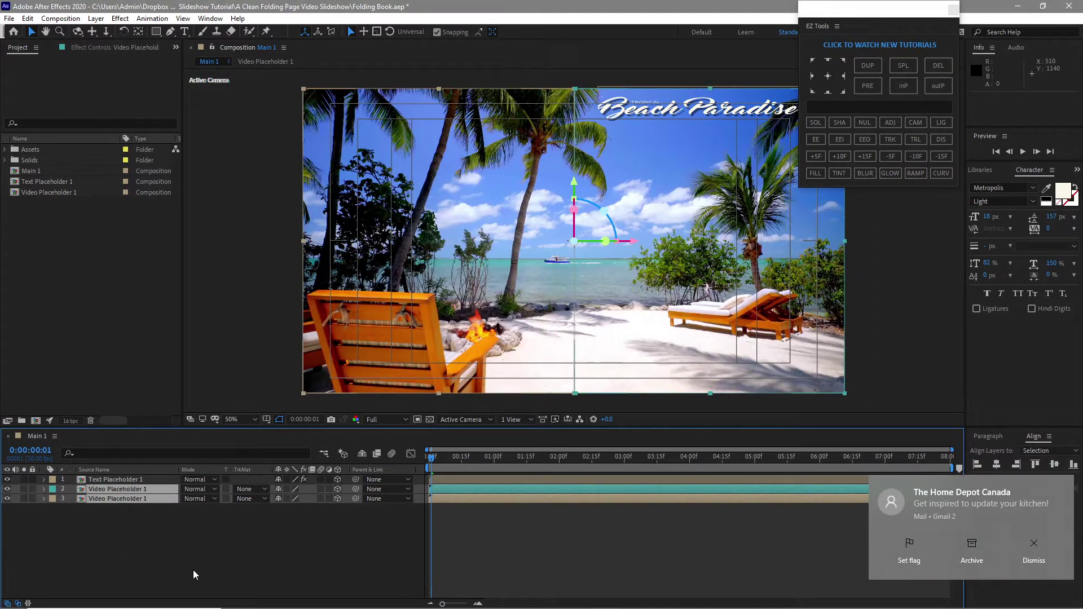
key(r)
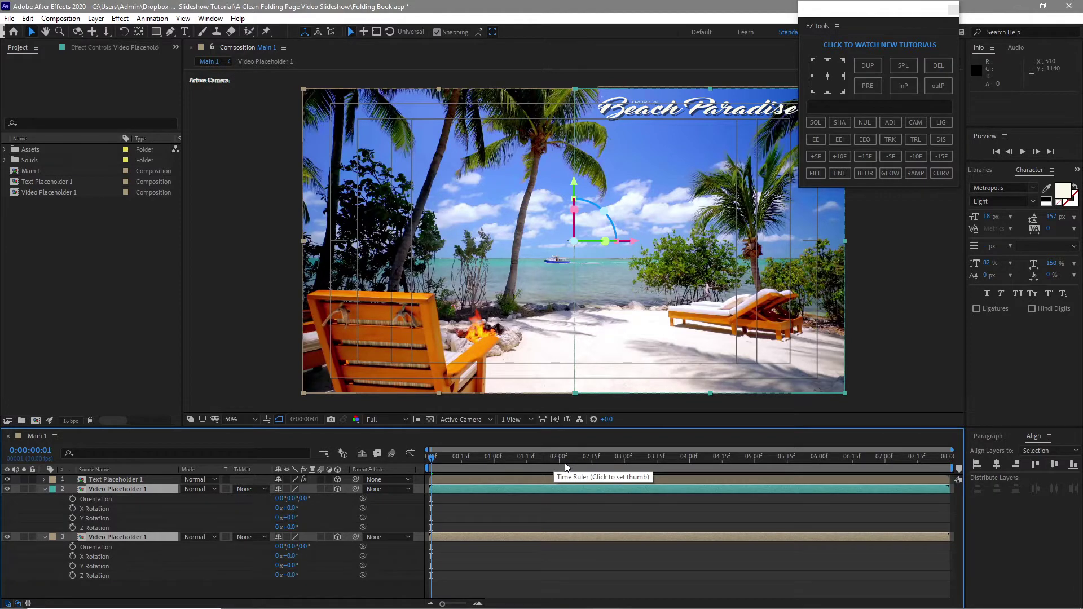
click(559, 461)
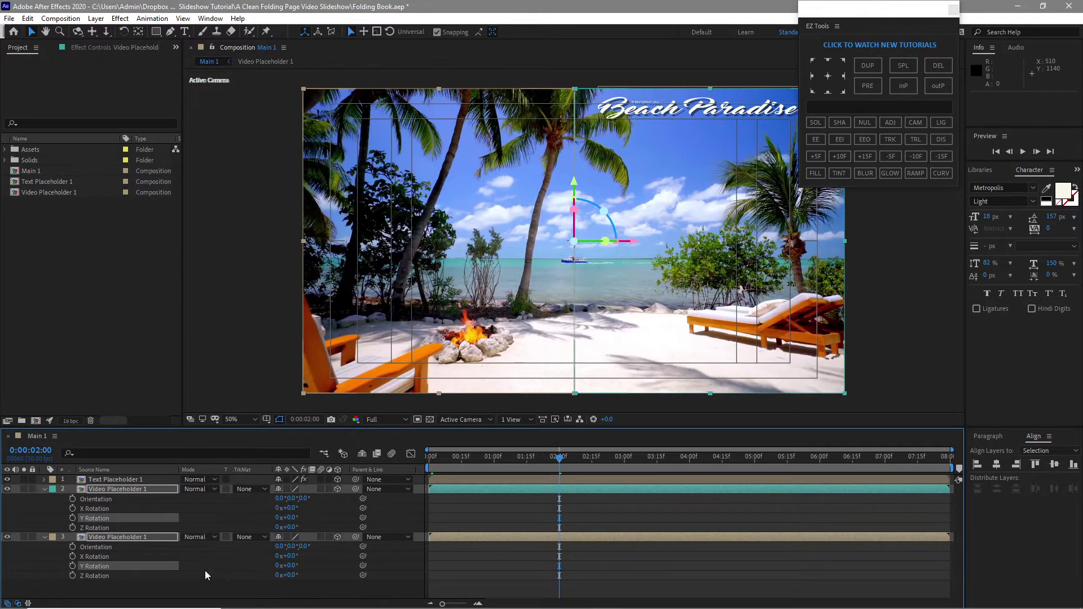
click(72, 518)
- At the start of the timeline, set Y Rotation to 70° on the right-half video layer and -70° on the left-half one
drag(559, 458, 406, 463)
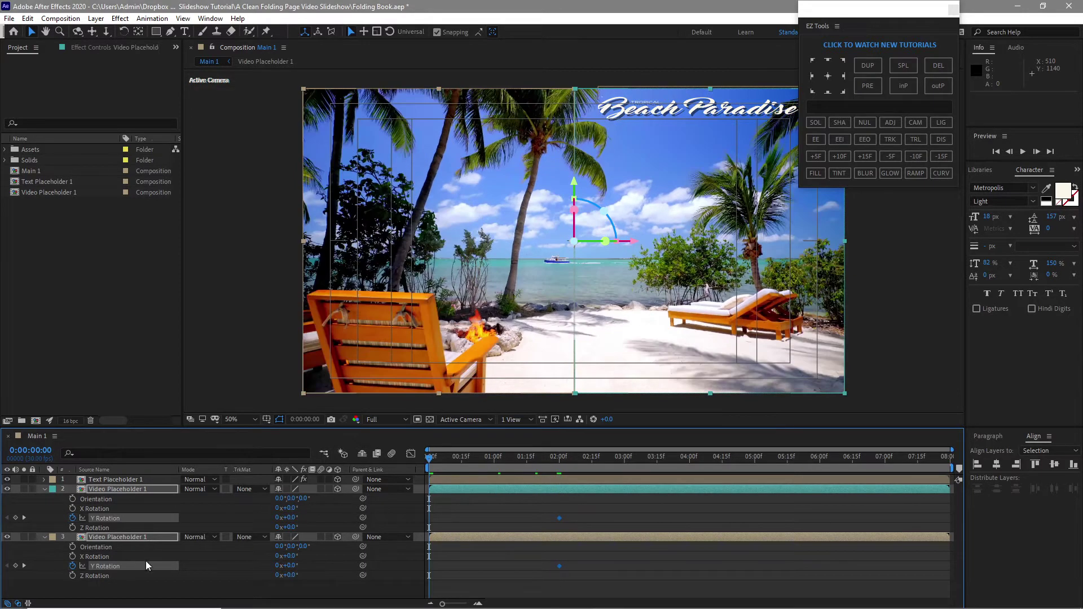
click(273, 595)
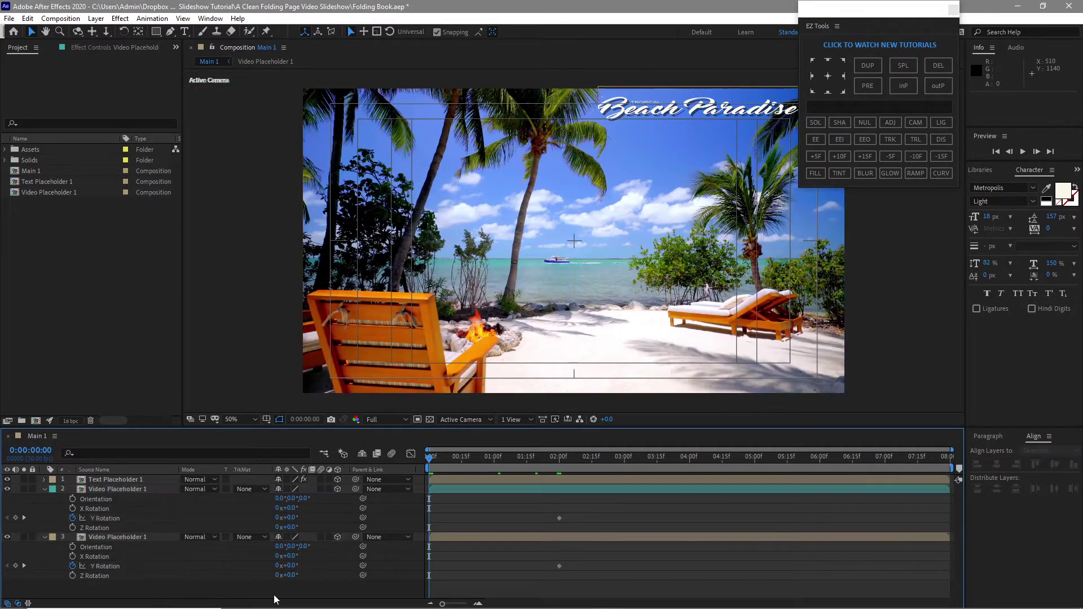
click(288, 517)
text(70)
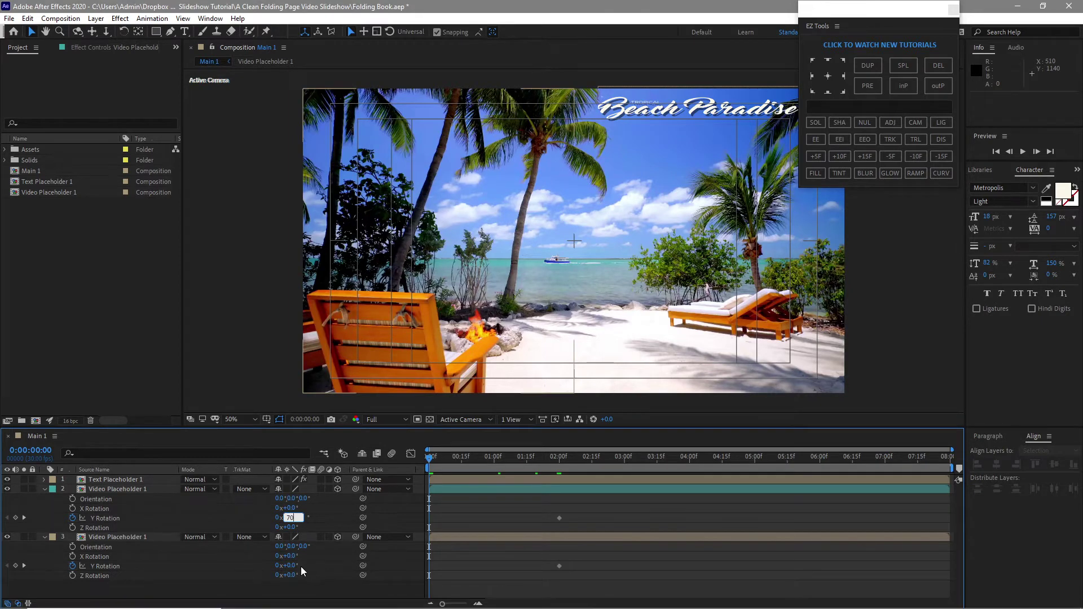
click(288, 567)
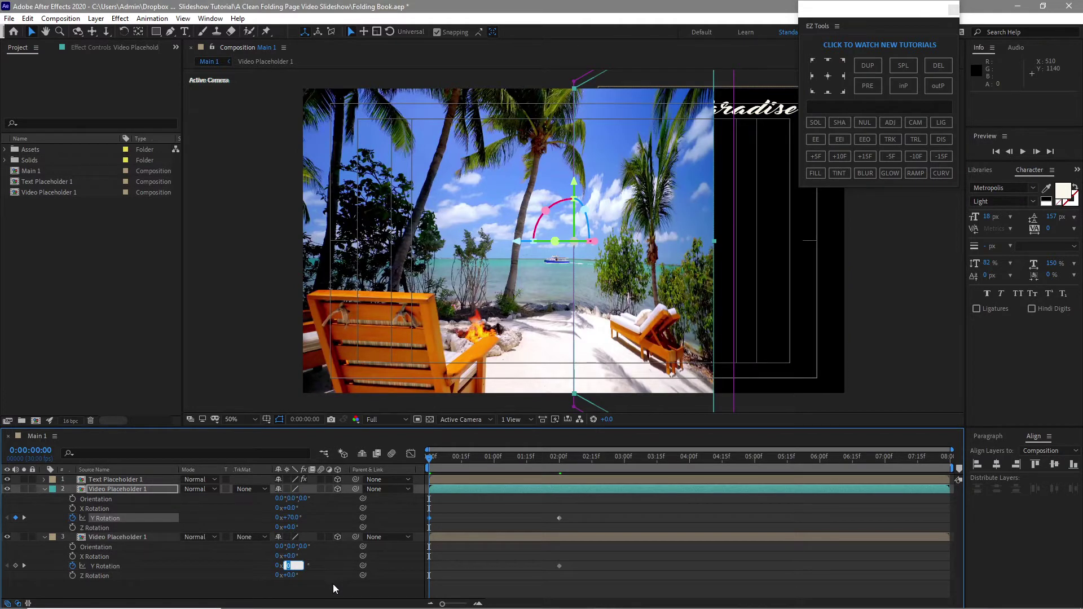
text(-70)
click(361, 524)
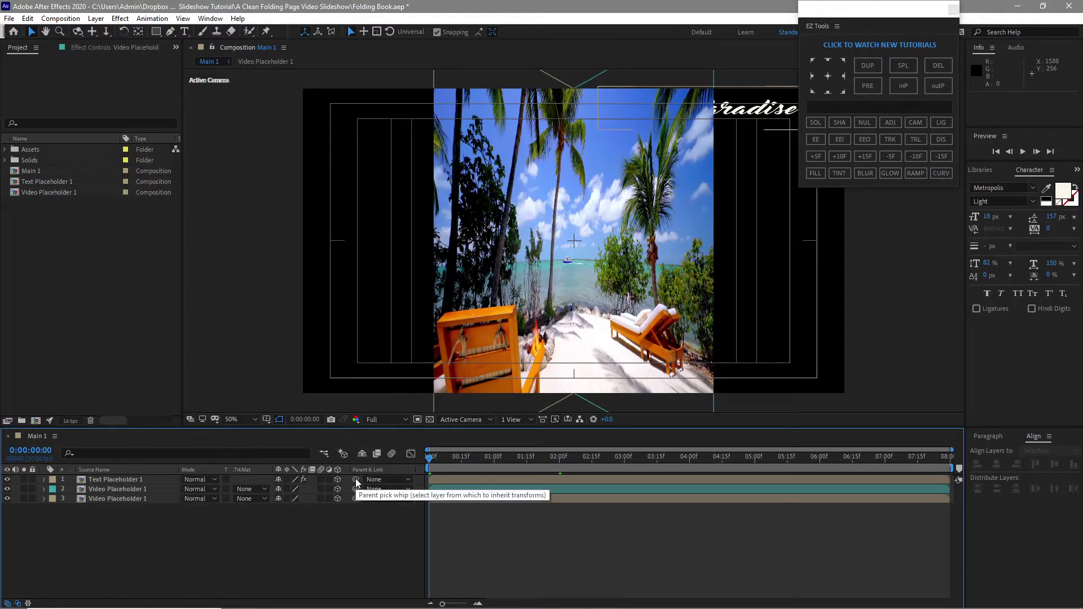
- Parent the text placeholder layer to the right-half Video Placeholder 1 layer and add a two-node camera with the 35mm preset
drag(356, 479, 149, 489)
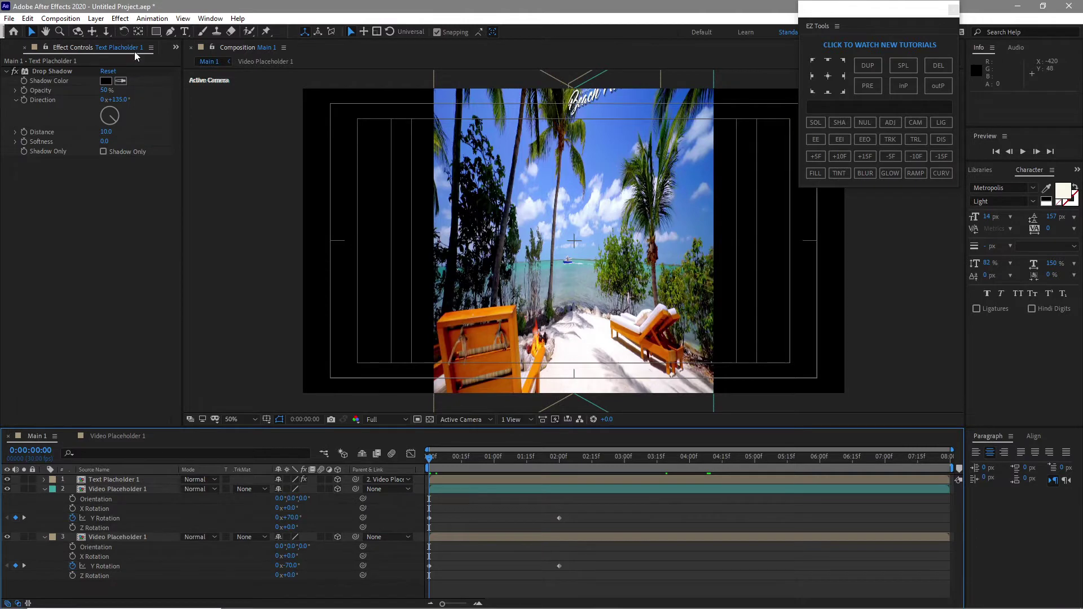
click(96, 18)
click(294, 61)
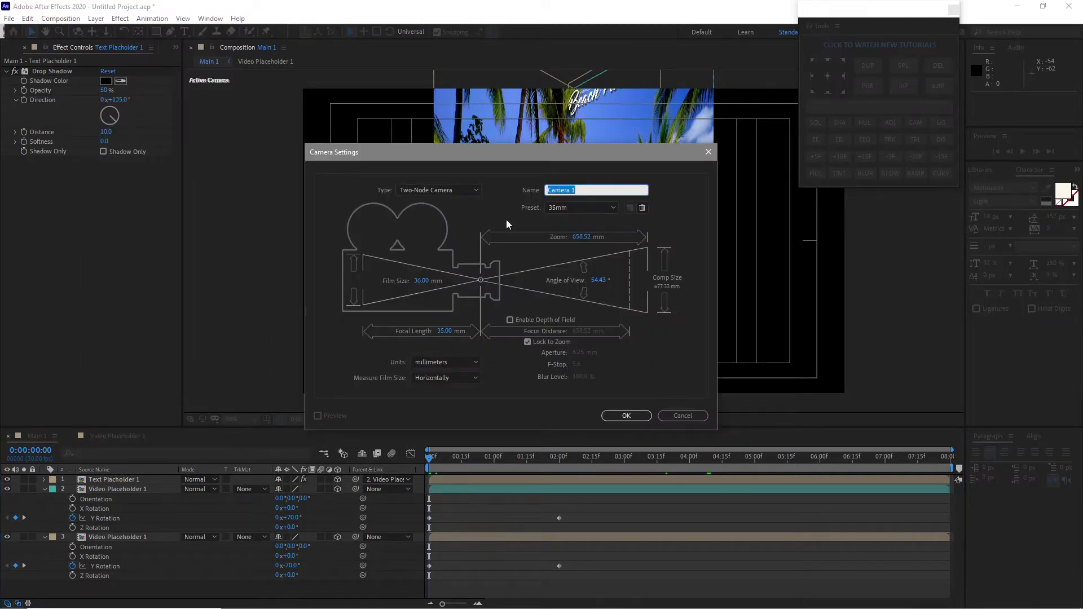
click(640, 417)
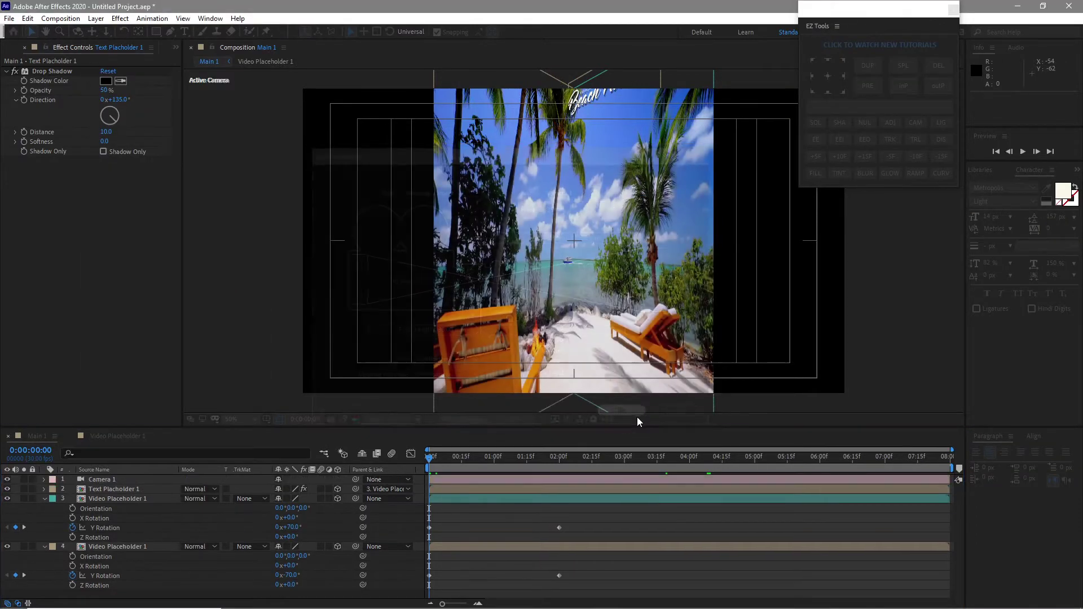
- Add a 3D null object and parent Camera 1 to it
click(96, 18)
mouse_move(106, 32)
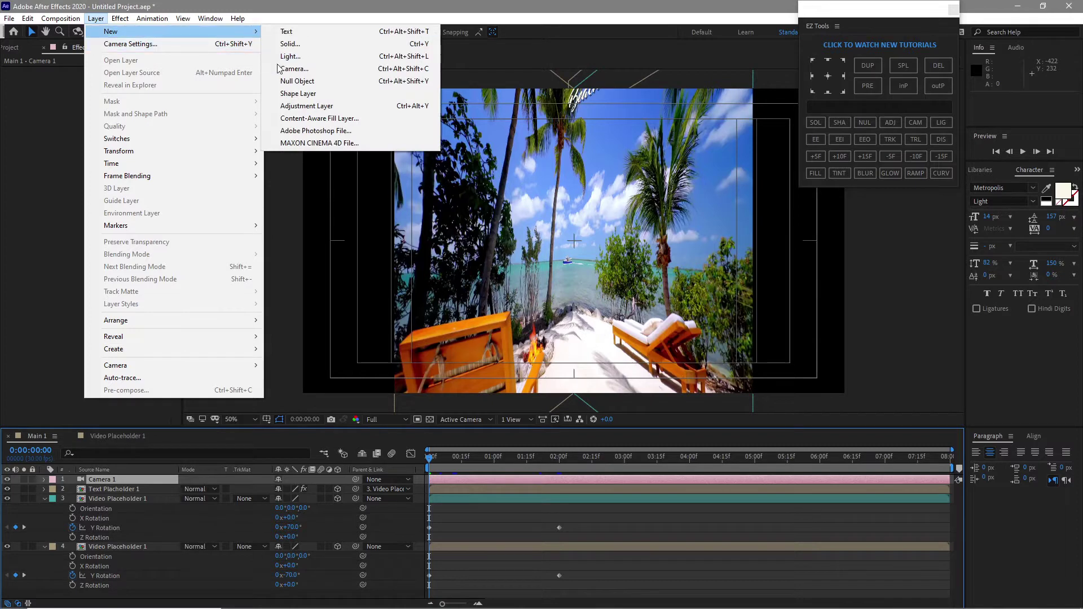
click(296, 81)
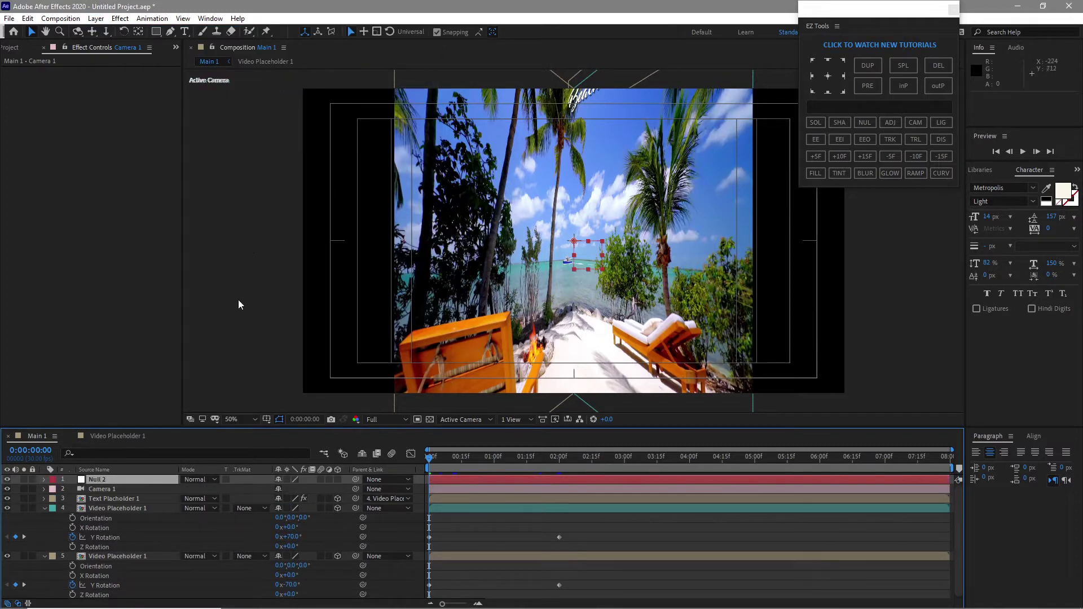
click(336, 480)
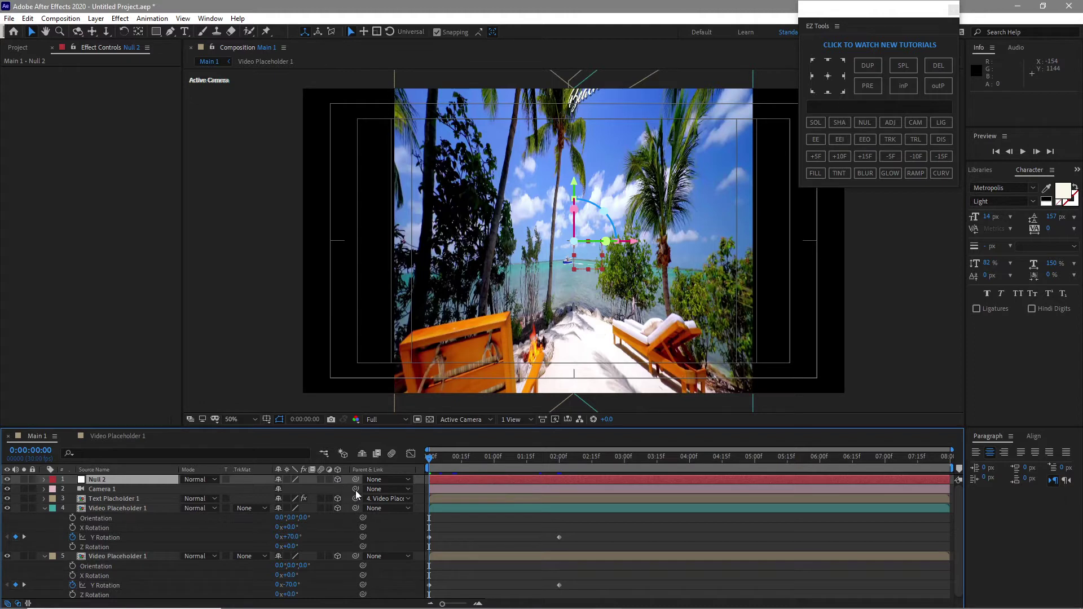
drag(355, 489, 132, 479)
- Reveal the null's position, scale and rotation properties and add Z Rotation and Scale keyframes at 2 seconds
key(p)
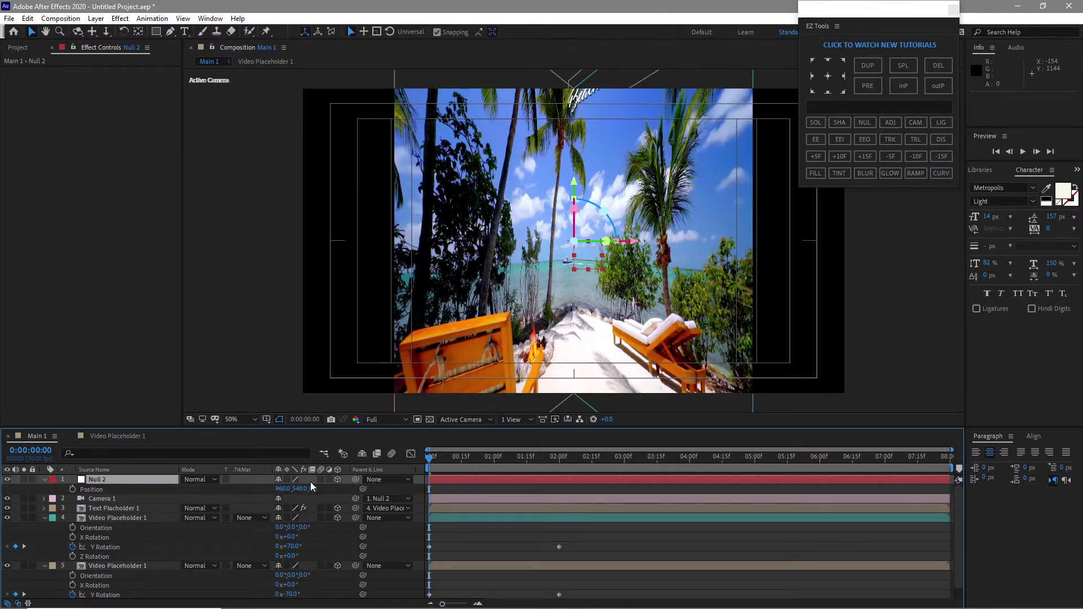
key(shift+s)
key(shift+r)
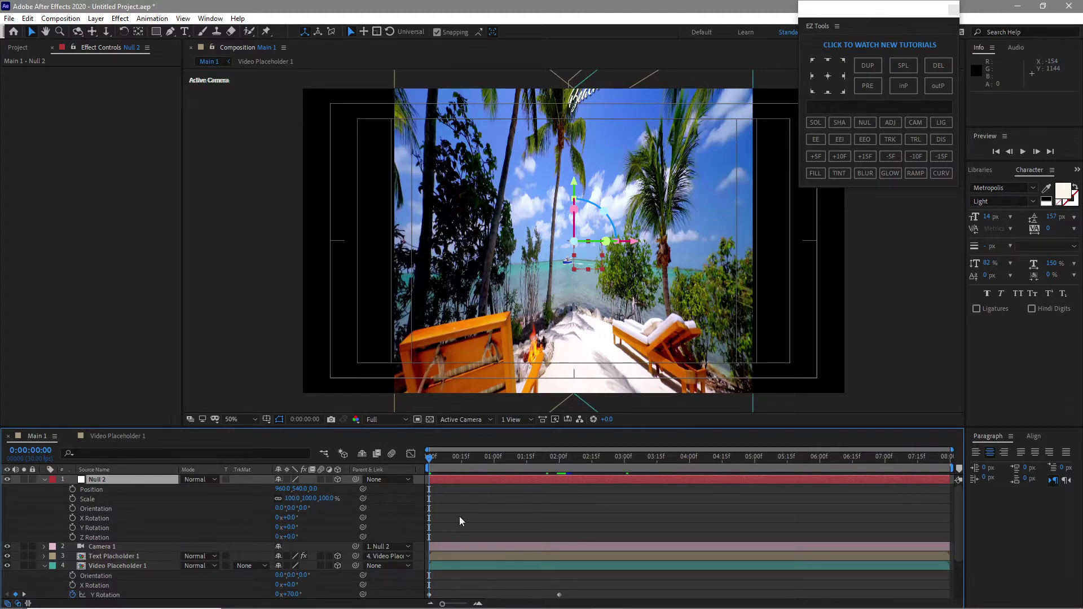
click(559, 461)
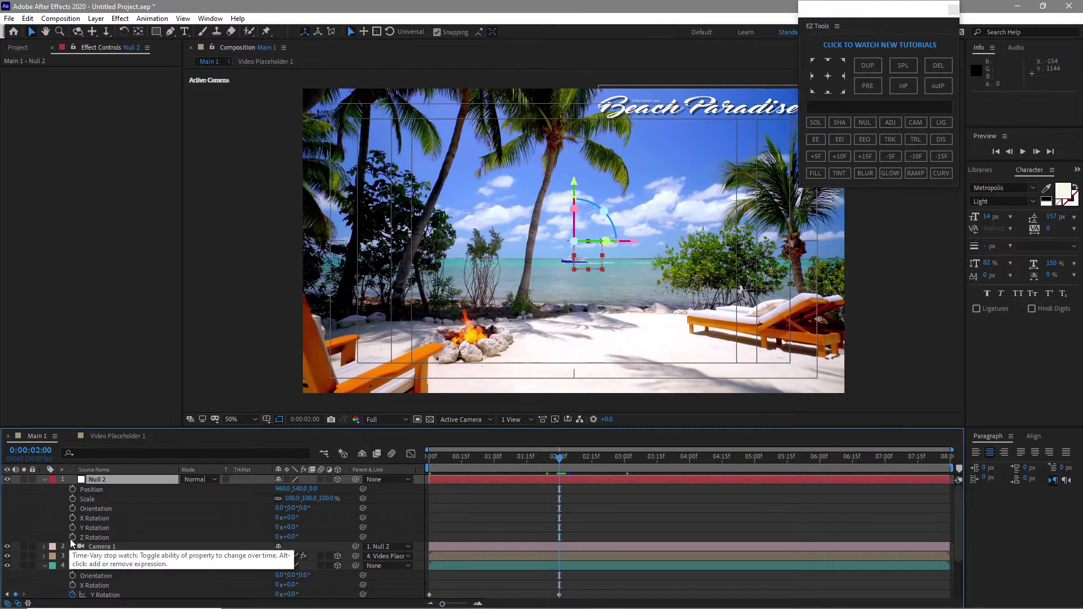
click(71, 538)
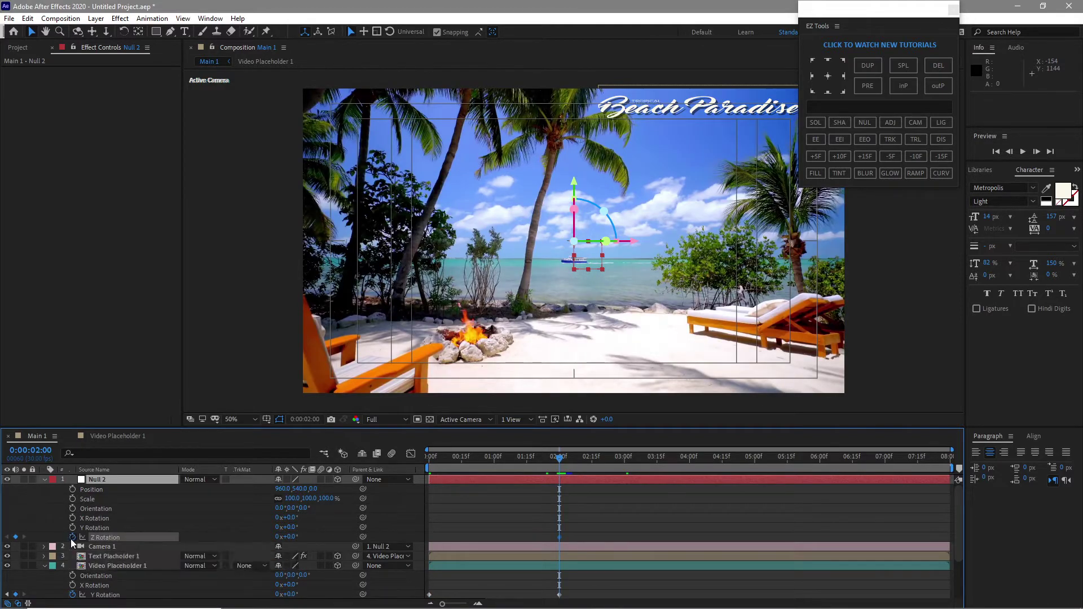
click(73, 499)
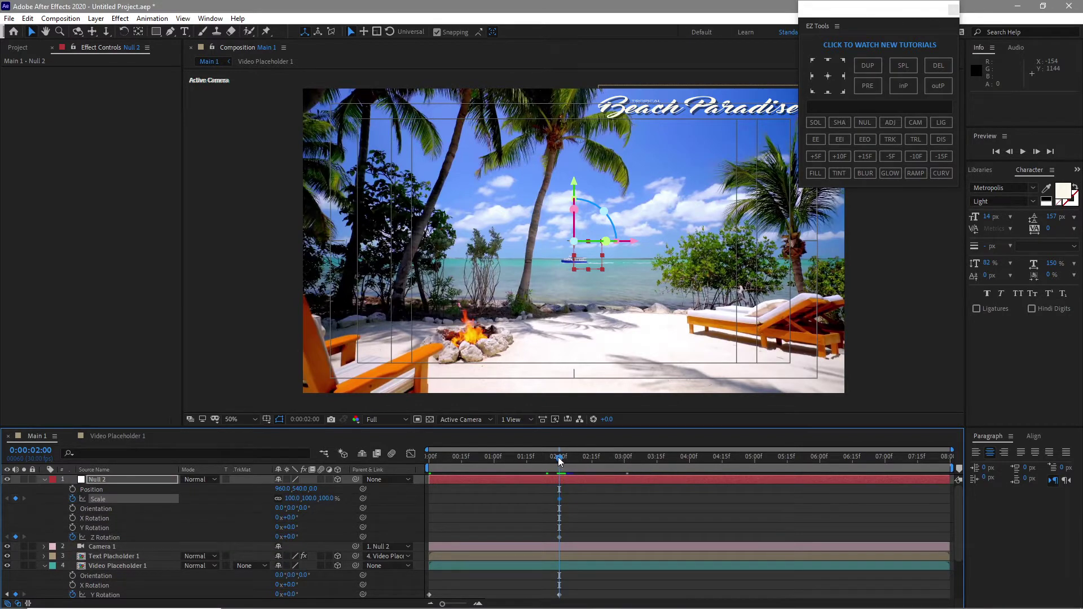
- At the start of the timeline, set the null's Scale to 60% and its Z Rotation to -25°
key(shift+Page_Up)
key(Home)
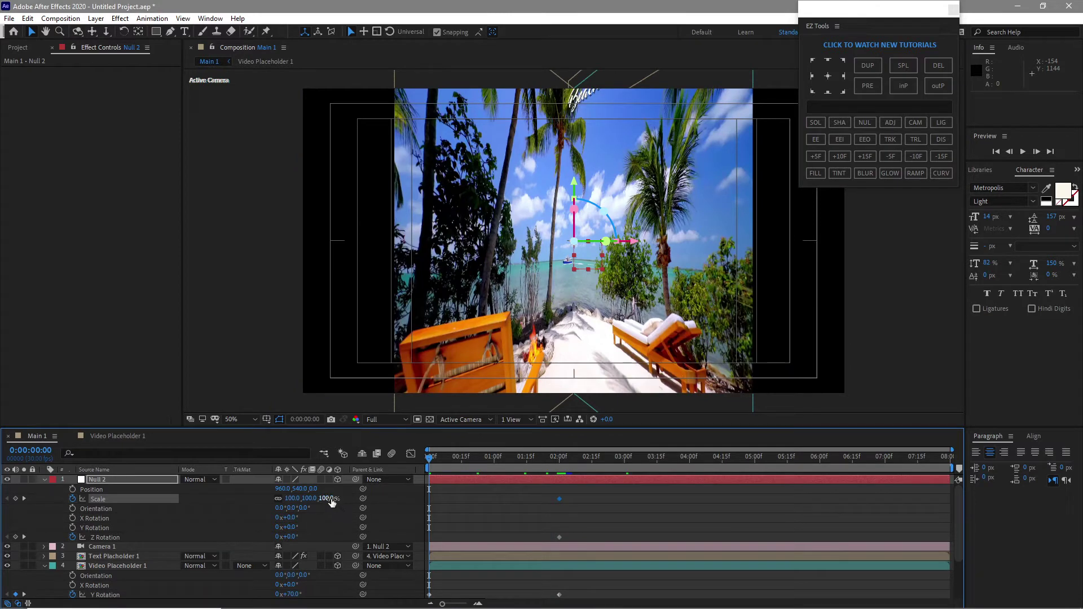
click(327, 499)
text(60)
click(289, 538)
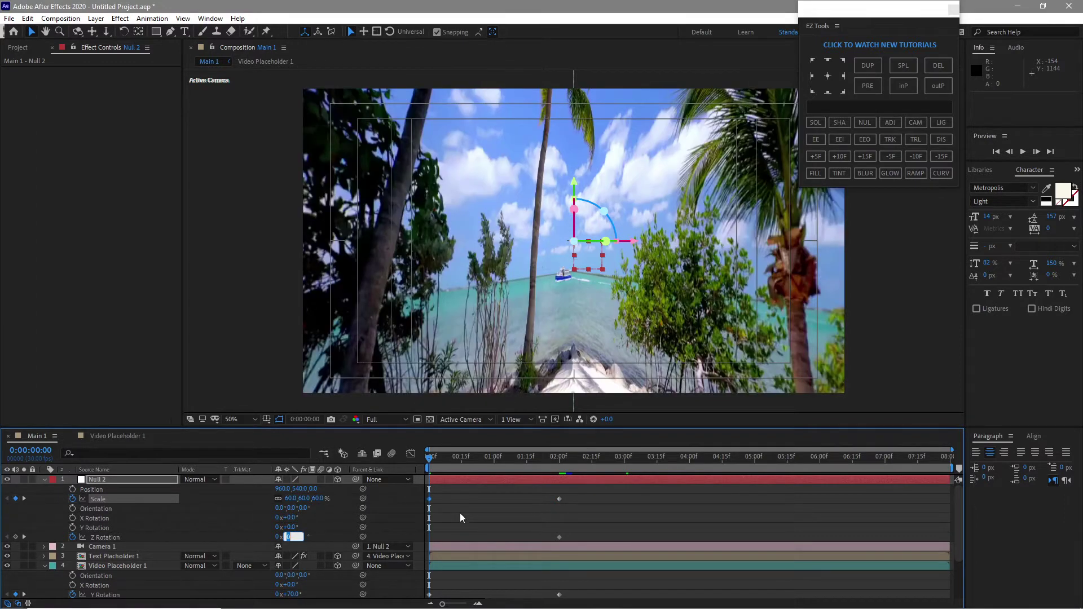
text(-25)
click(347, 500)
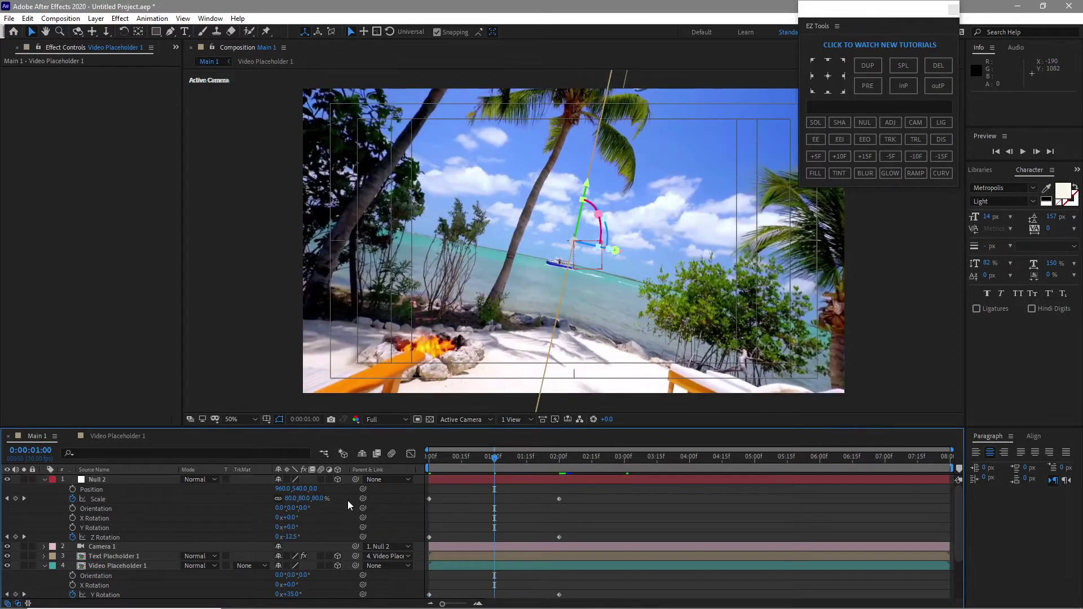
- Try a Z position of 120 on the null, check it at 3 seconds, and reset it to 0
click(316, 488)
text(120)
click(624, 460)
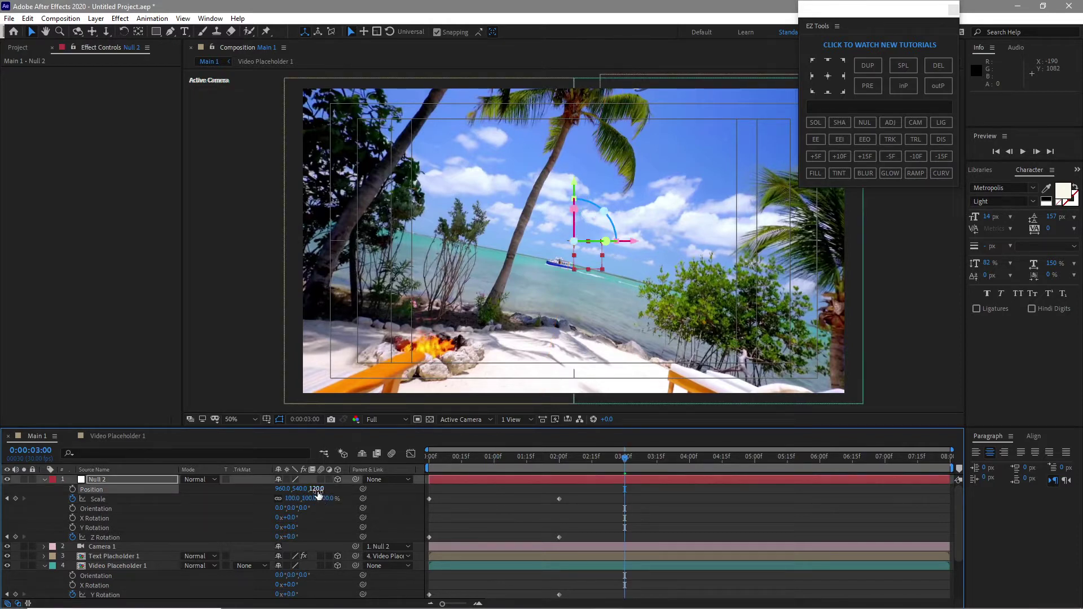
click(317, 489)
text(0)
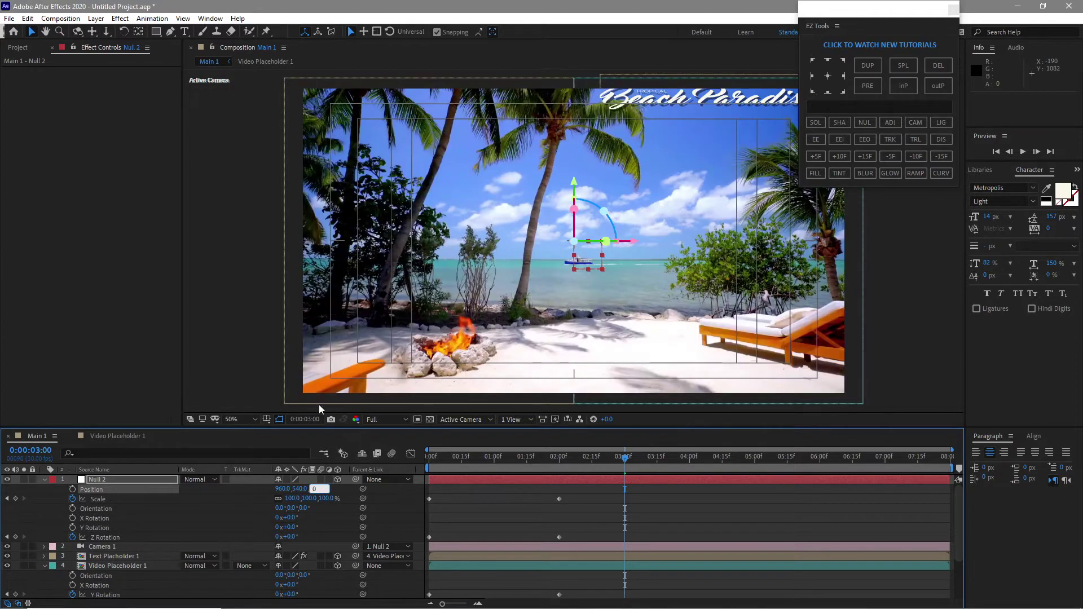
click(245, 378)
key(space)
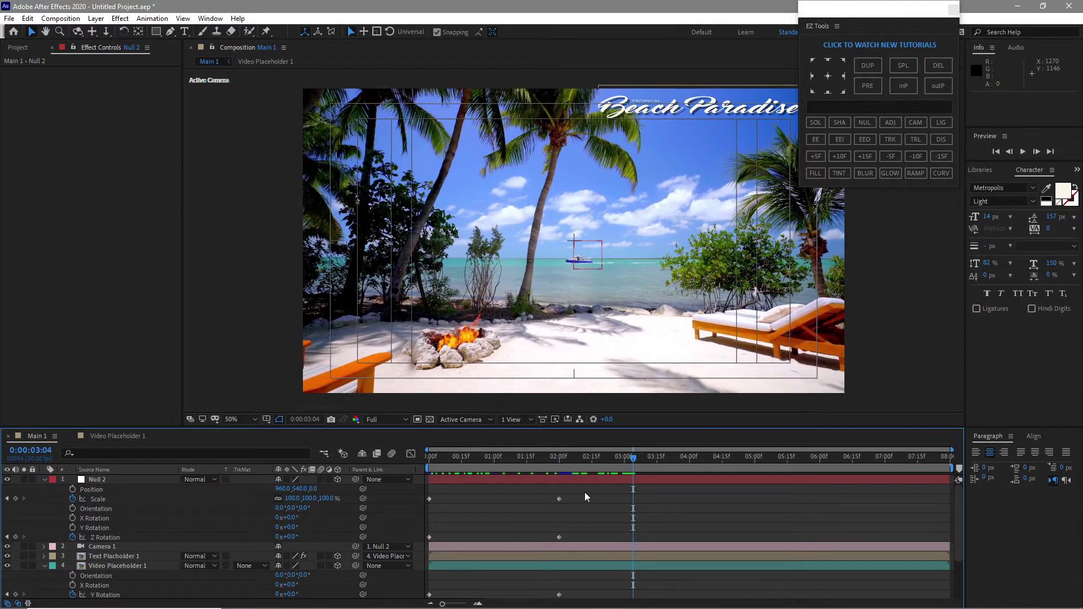
- Apply Easy Ease to all scale and rotation keyframes of the null and both video layers, and preview the animation from the start
mouse_move(584, 491)
mouse_down()
mouse_move(450, 518)
mouse_move(425, 599)
mouse_up()
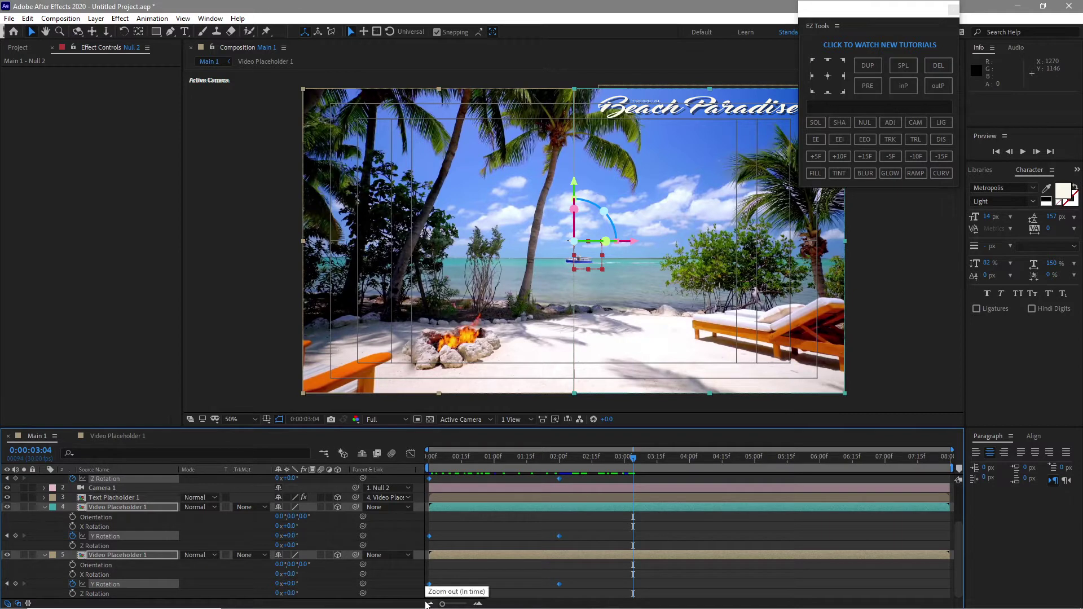
key(F9)
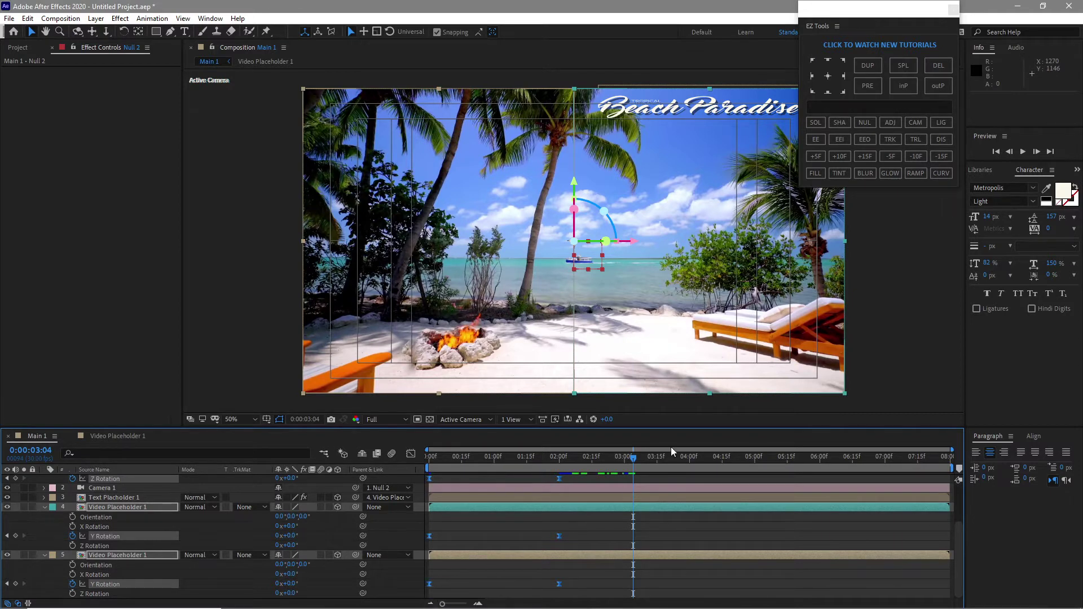
key(Home)
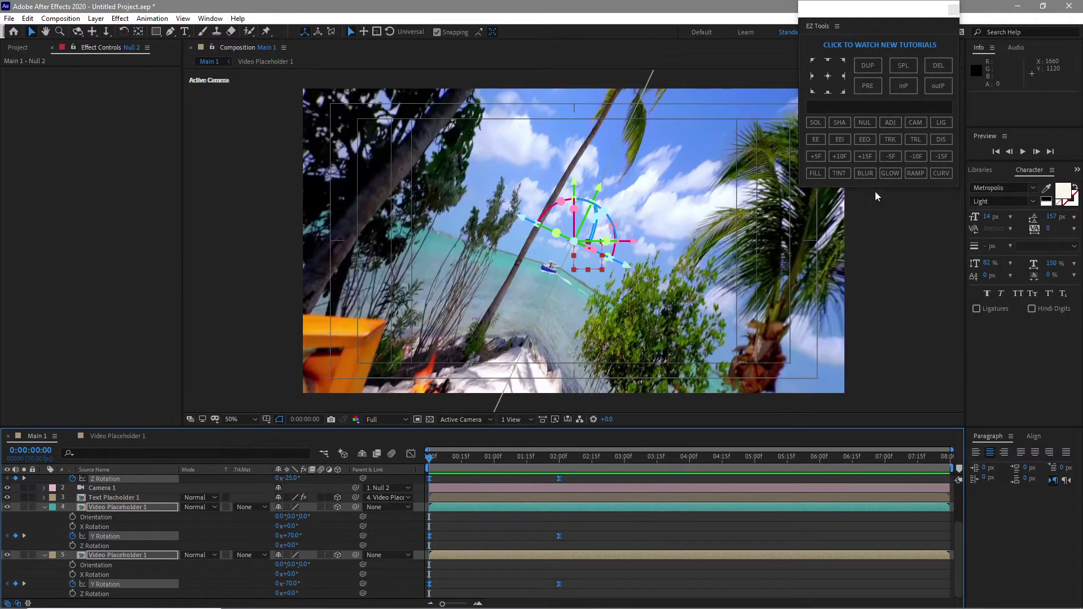
click(1024, 152)
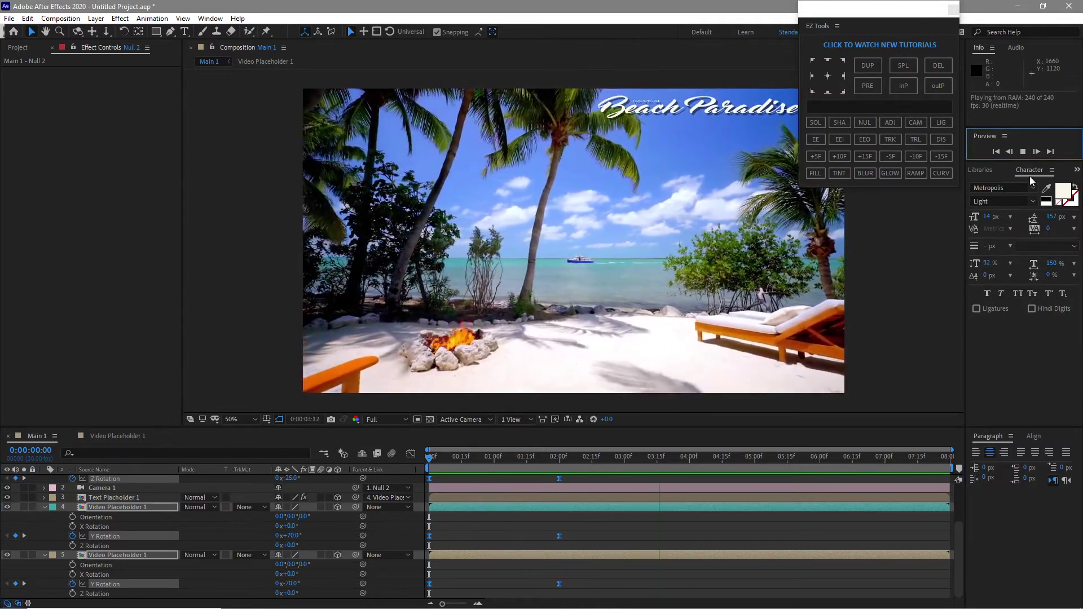
click(1024, 151)
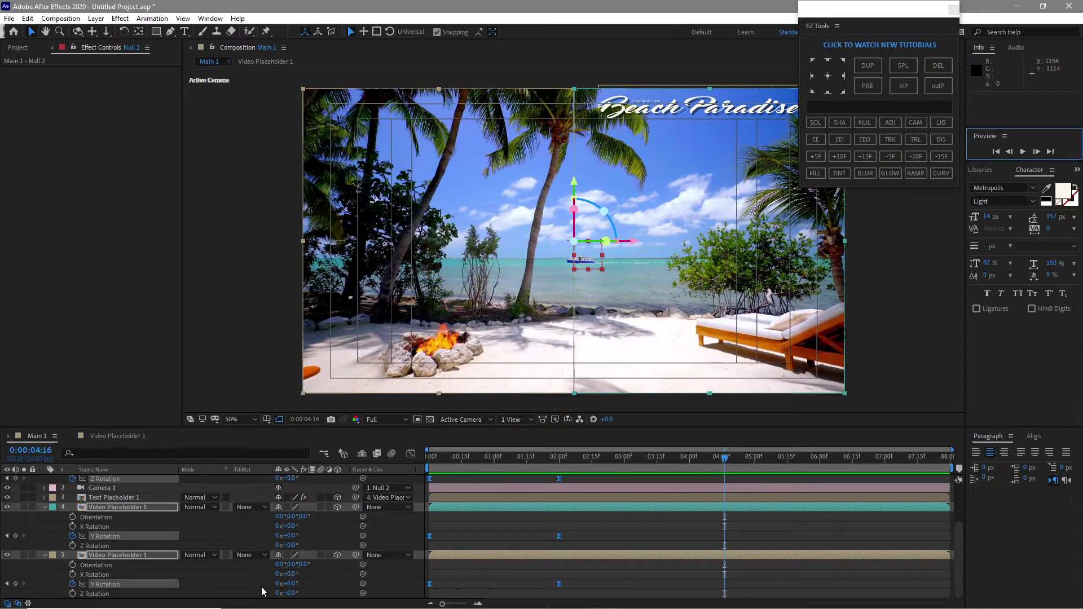
- Collapse the open layers and group the main, text placeholder and video placeholder compositions in a new project folder named Scene 1
click(41, 506)
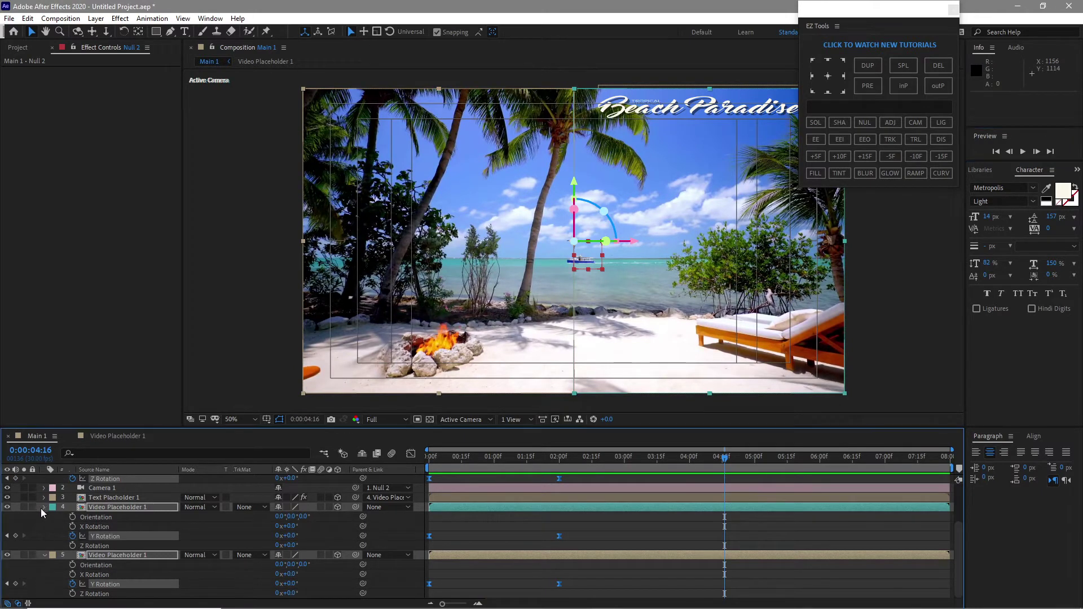
click(60, 541)
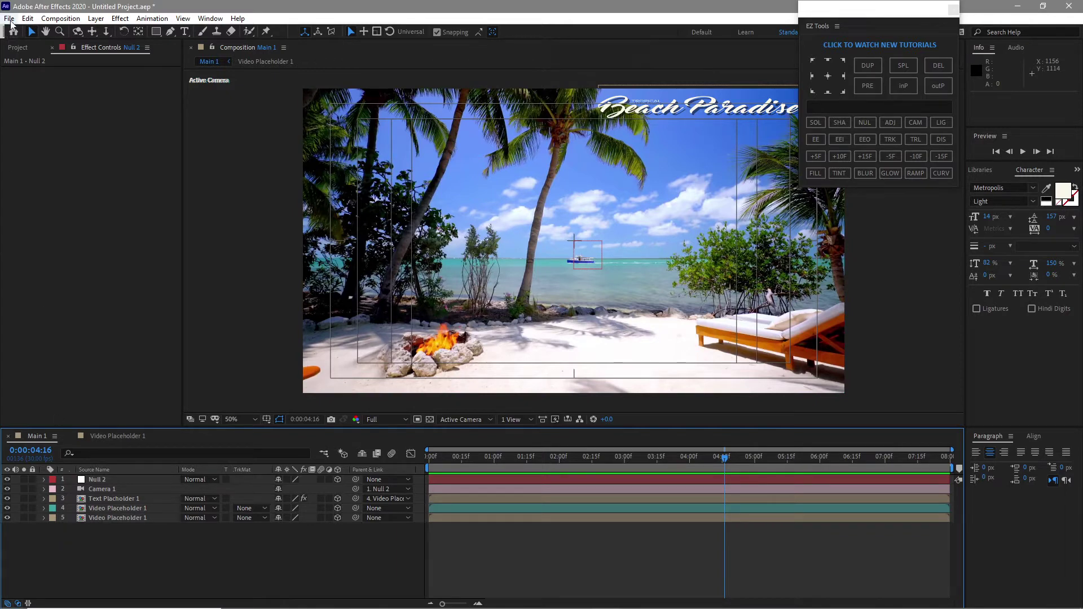
click(22, 47)
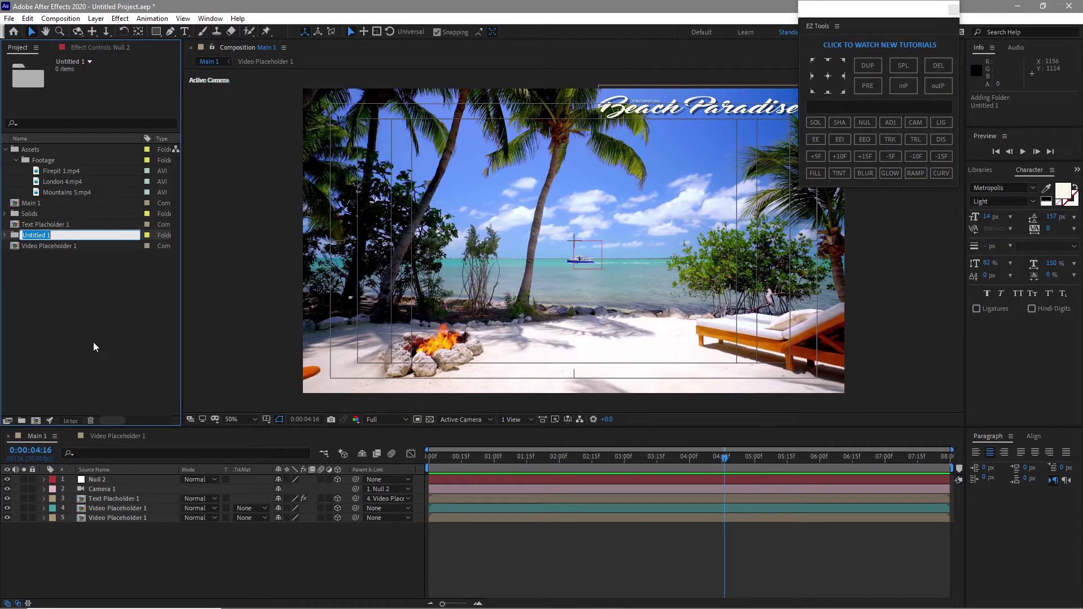
text(Scene 1)
click(108, 337)
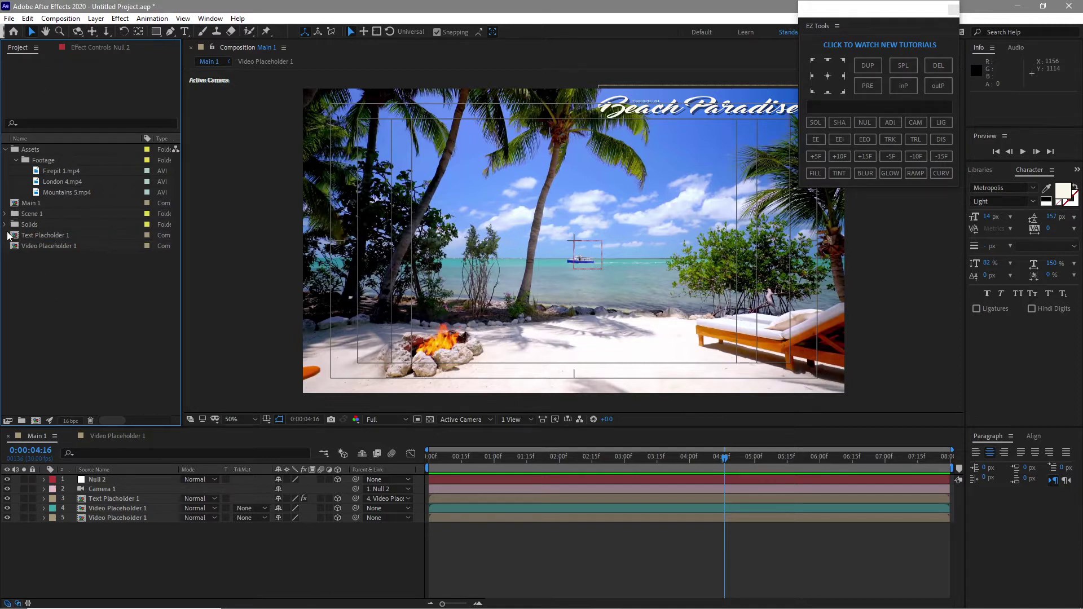
drag(12, 254, 29, 213)
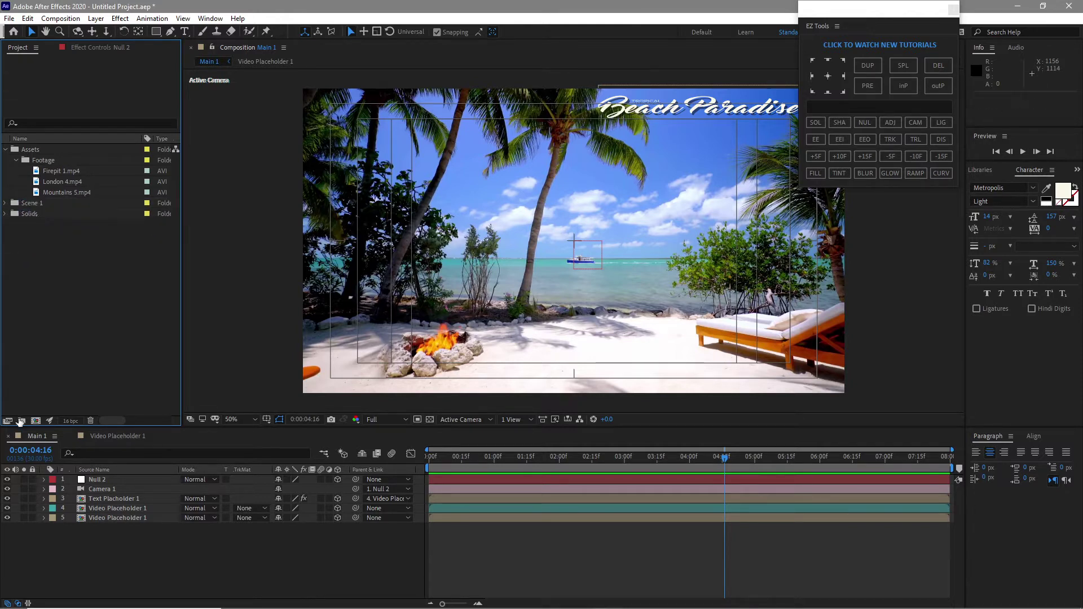
- Create a new project folder named Scene 2
click(21, 421)
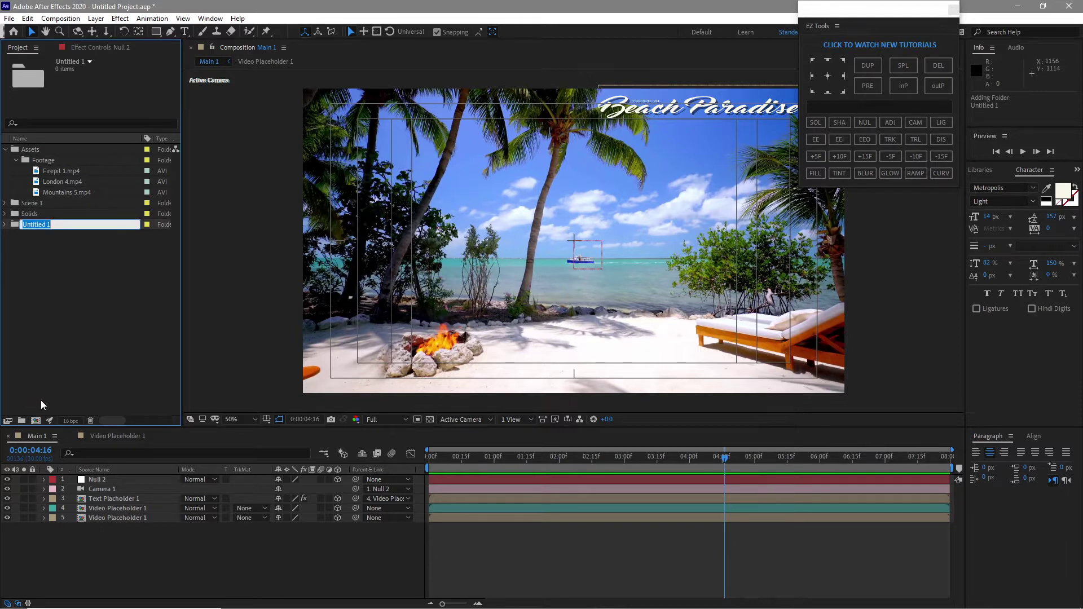
text(Scene 2)
key(Return)
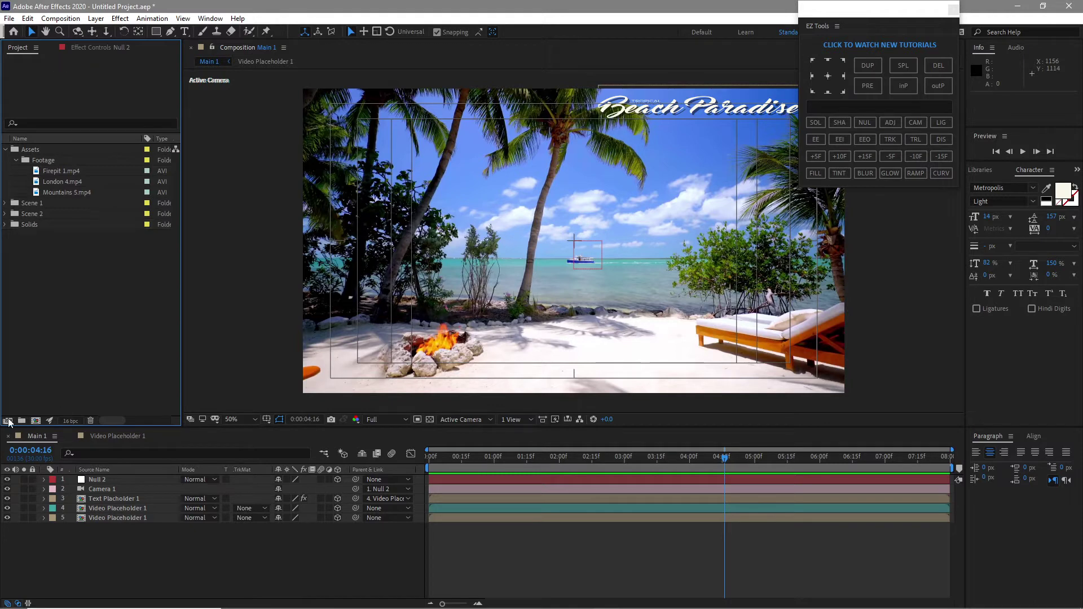
- Duplicate the three Scene 1 compositions and move the copies into the Scene 2 folder
click(5, 203)
click(12, 215)
shift+click(46, 232)
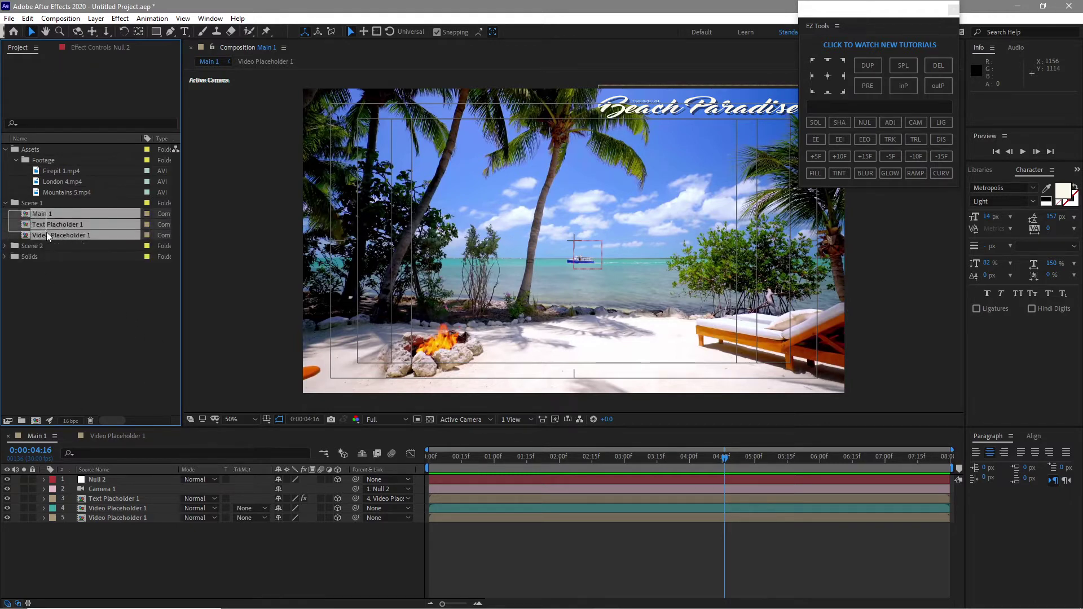
click(27, 19)
click(58, 163)
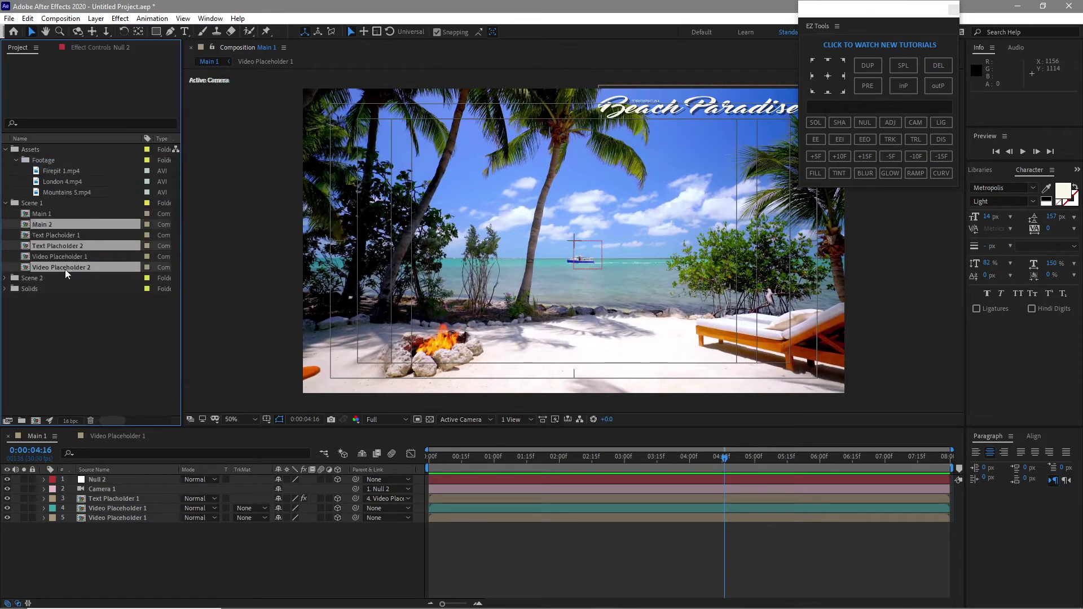
drag(66, 270, 68, 279)
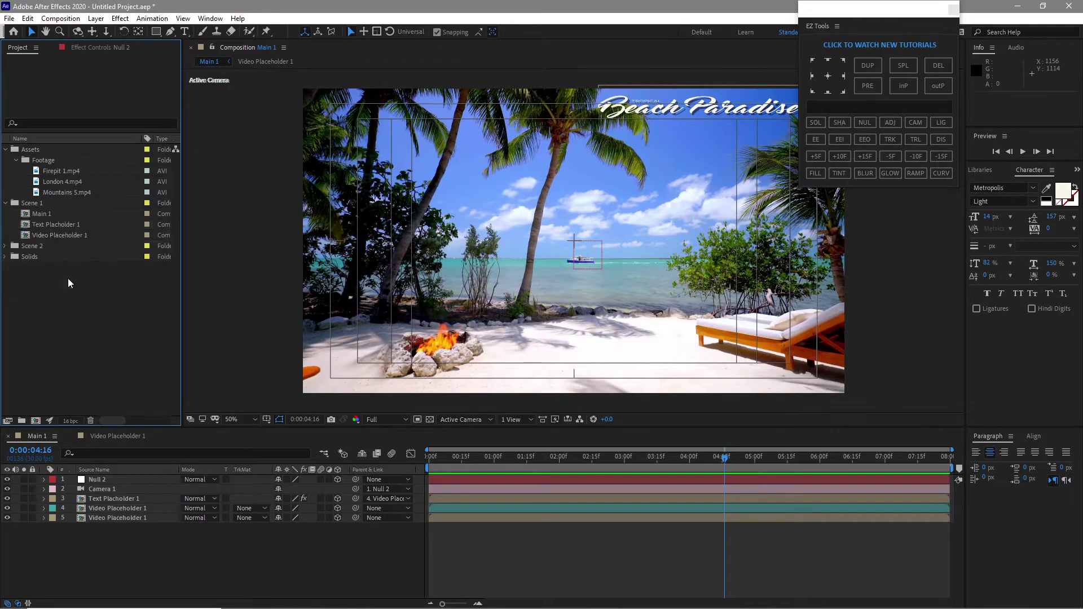
- Open the three Scene 2 compositions in the timeline, close Video Placeholder 1, and order them as video placeholder, text placeholder, Main 2
click(5, 203)
click(5, 214)
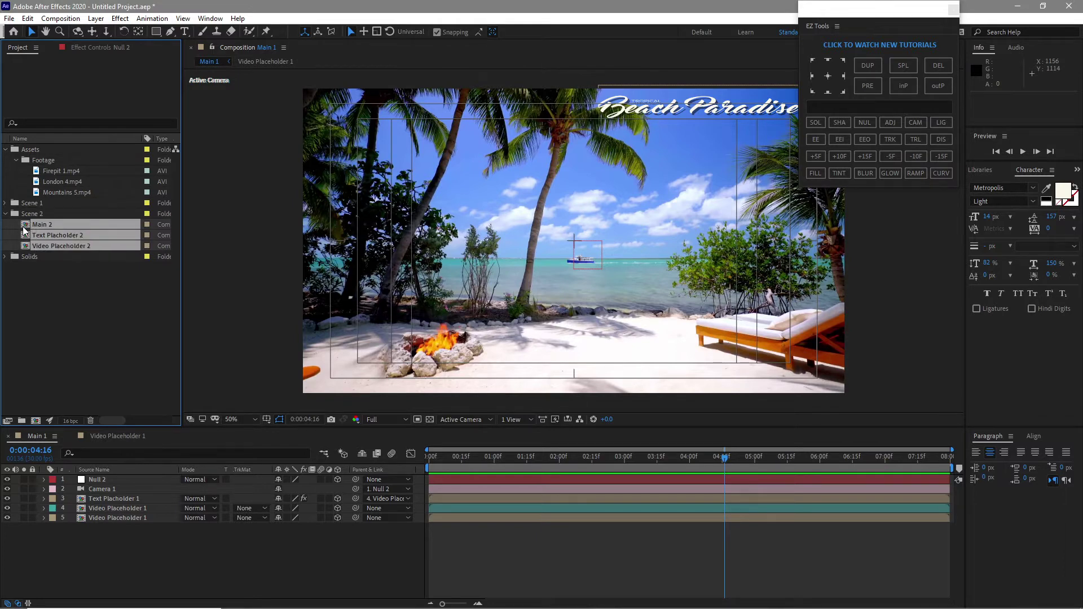
double_click(23, 225)
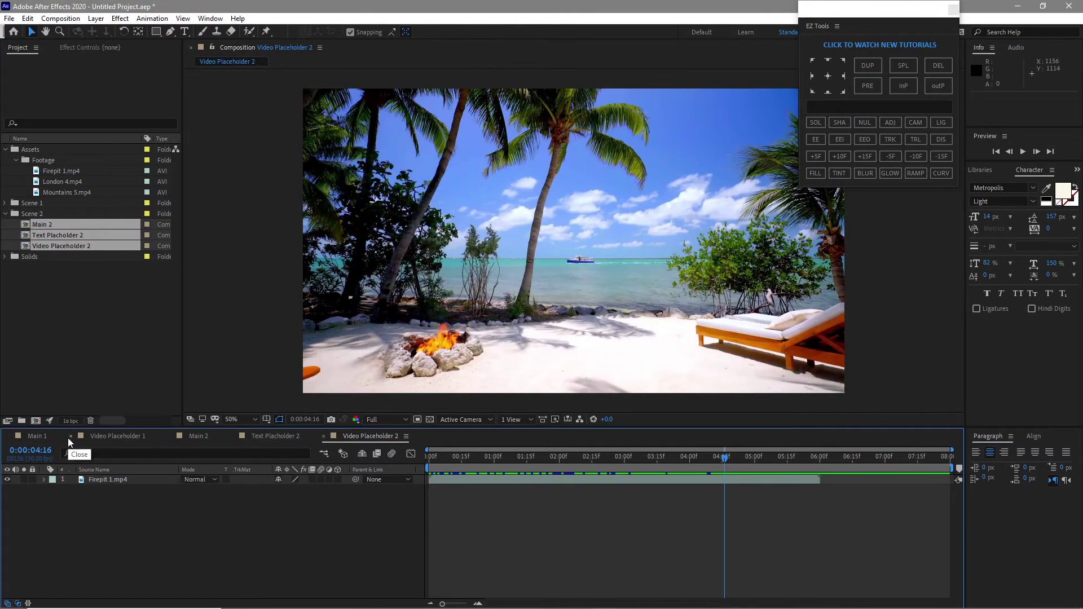
click(70, 436)
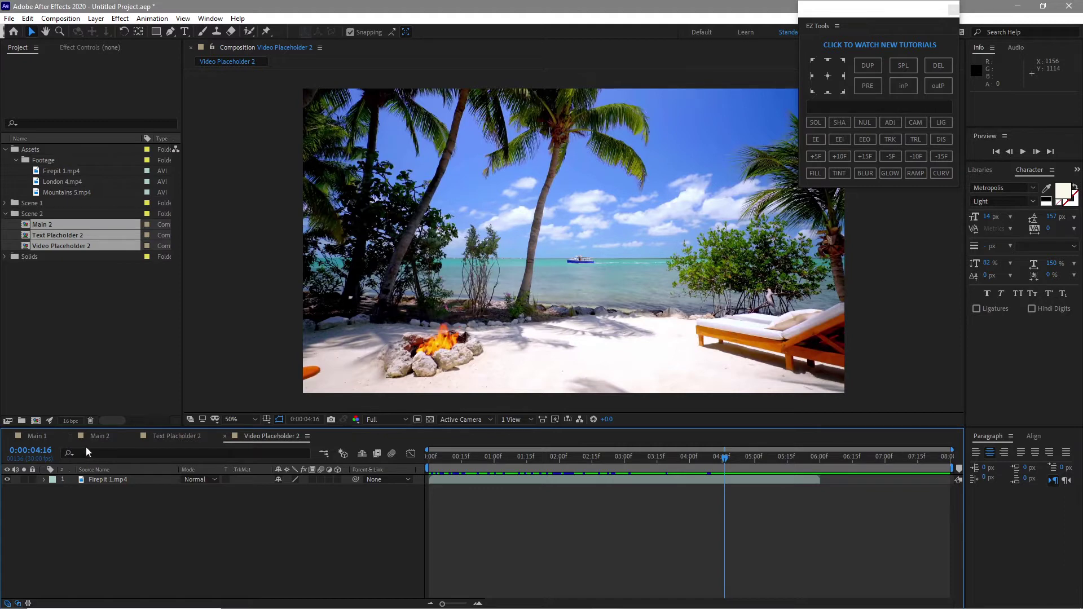
drag(93, 436, 262, 426)
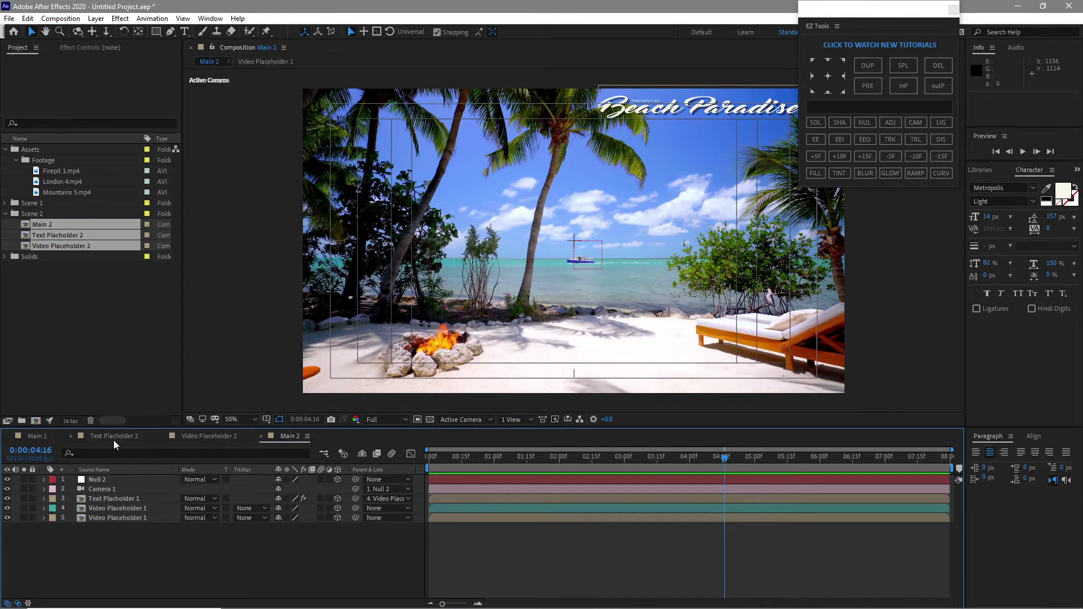
drag(113, 441, 201, 438)
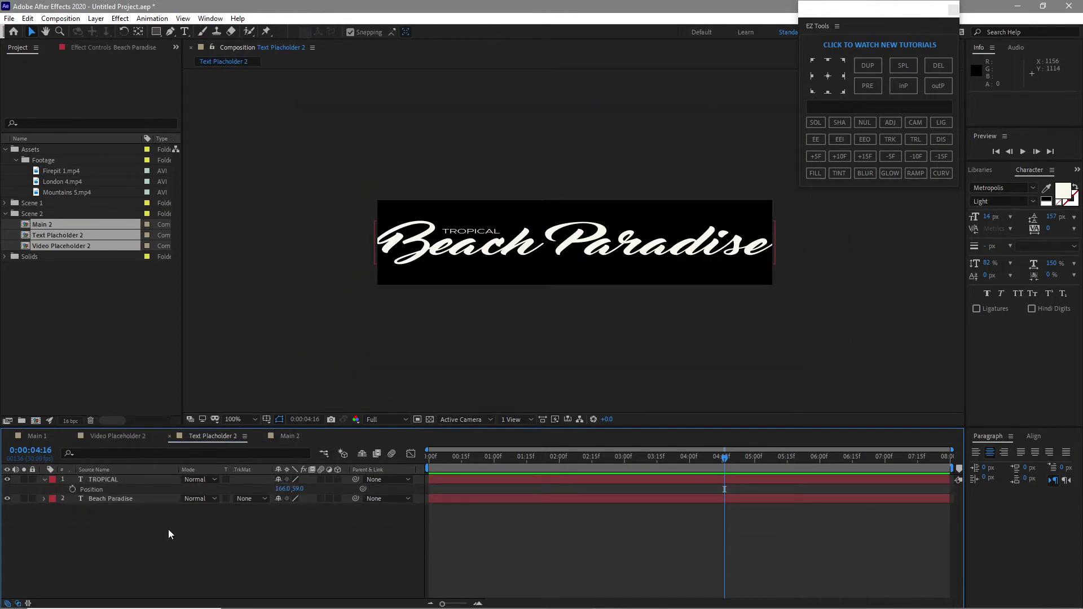
- Change the Beach Paradise title in the Scene 2 text composition to "Wonder Bridge" and set its font size to 60 px
click(141, 502)
double_click(144, 502)
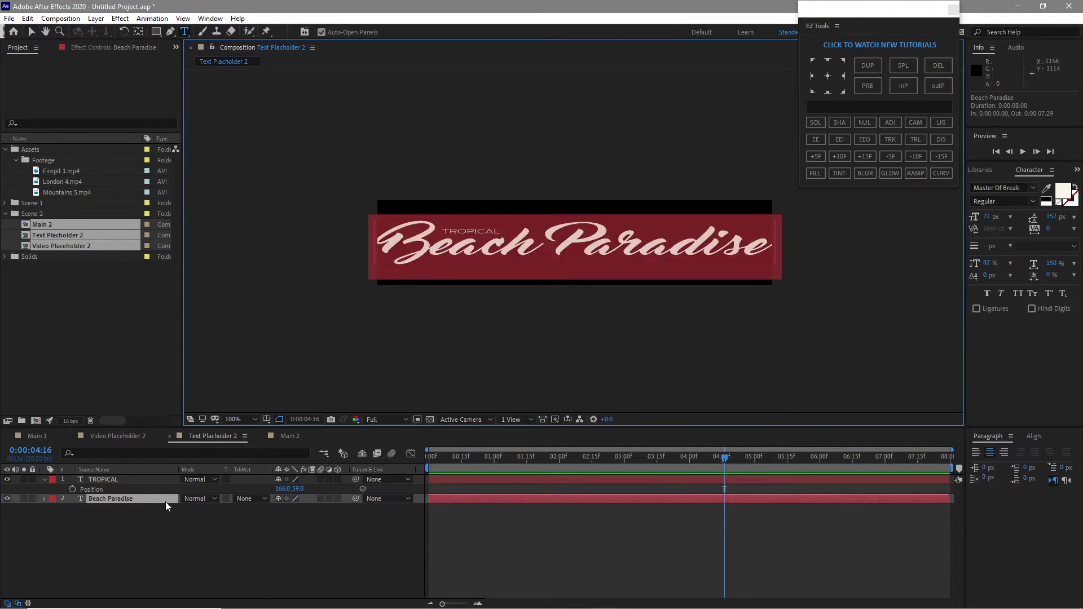
text(Wo)
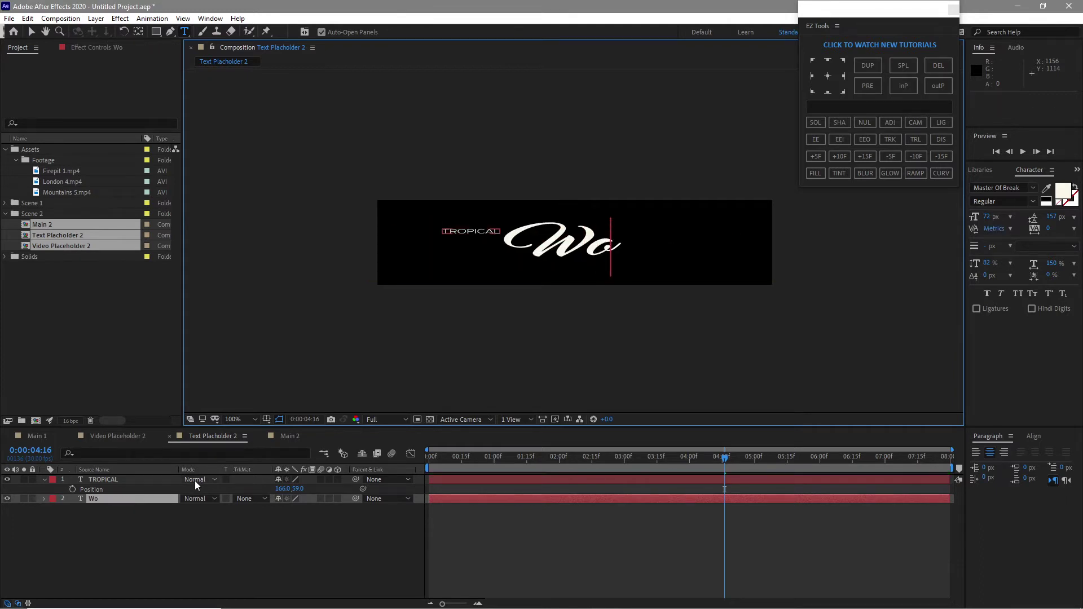
text(nder B)
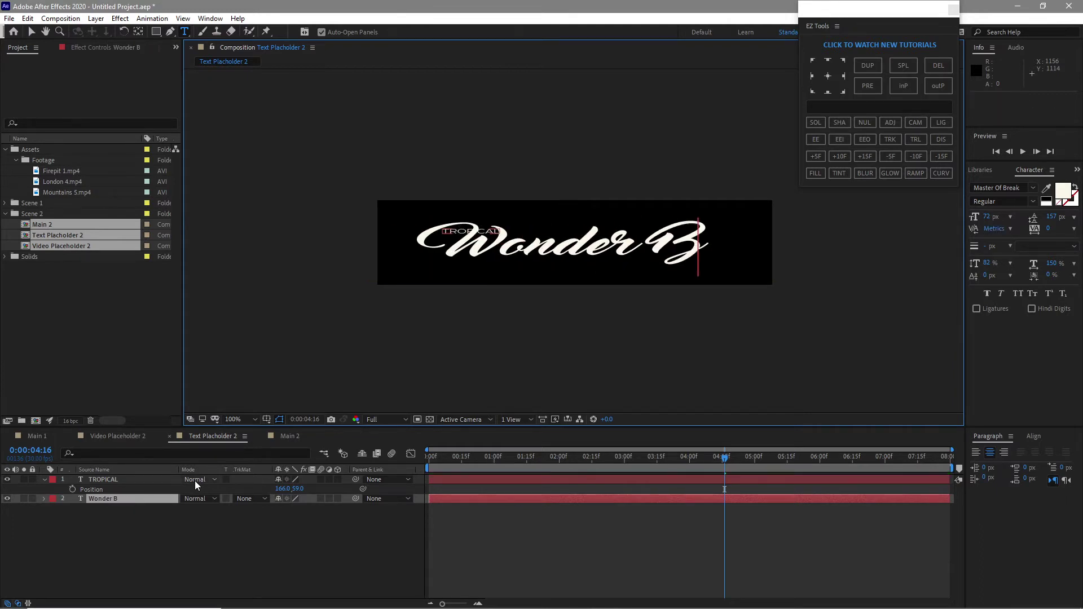
text(ri)
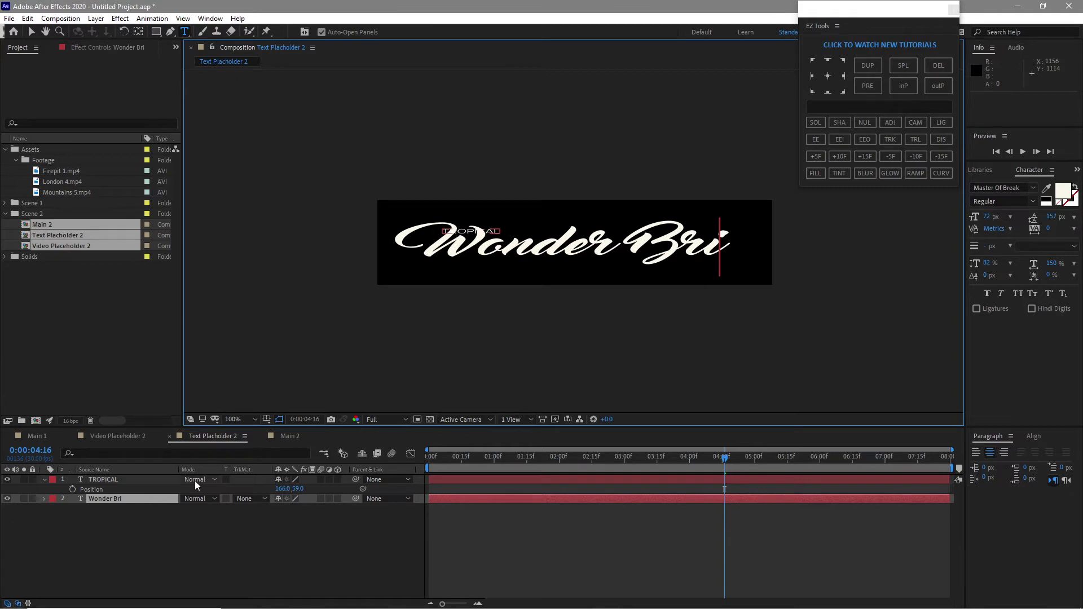
text(dge)
key(Escape)
key(v)
click(1010, 216)
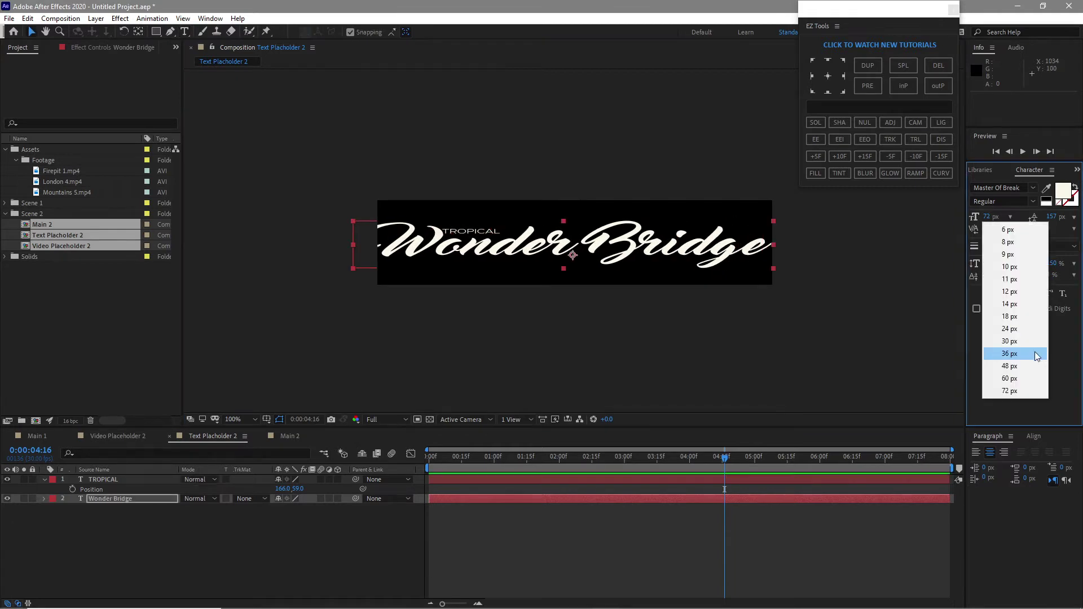
click(1022, 382)
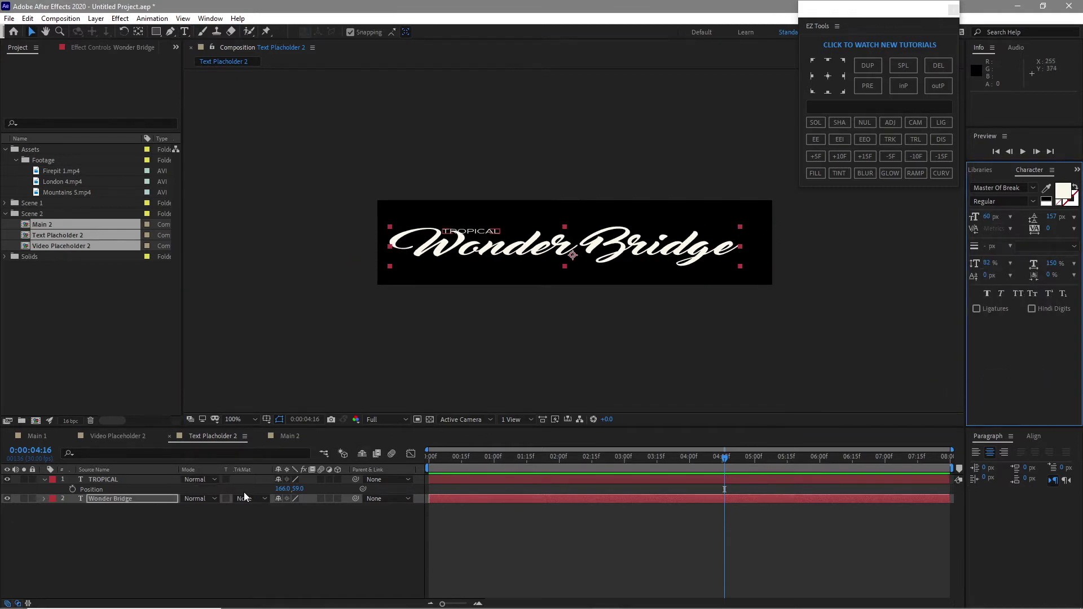
- Change the TROPICAL text to "LONDON" and move it below the title to position 191, 118
double_click(137, 480)
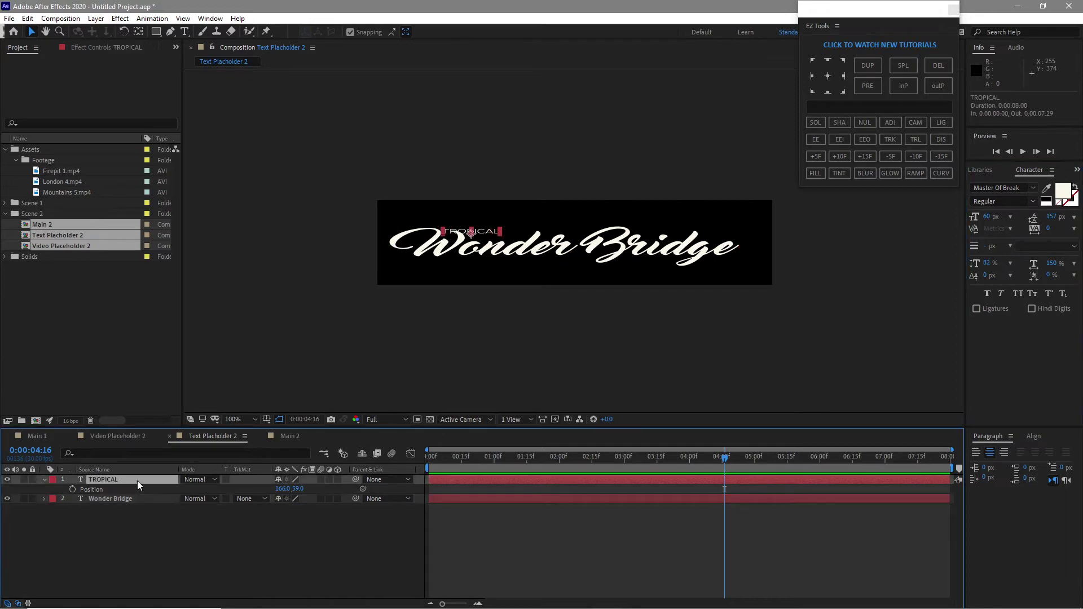
text(LON)
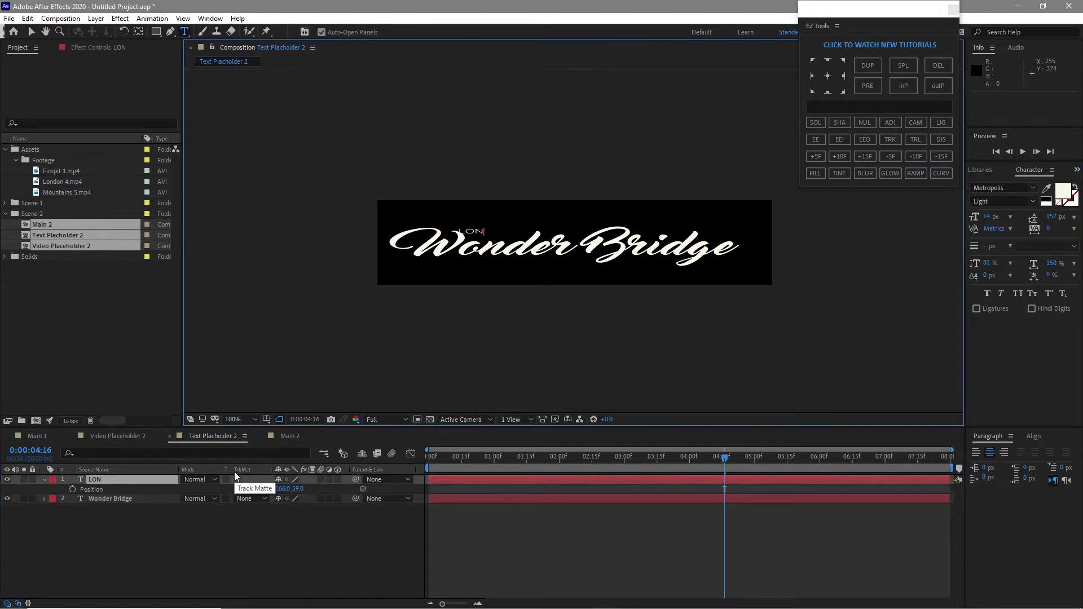
text(DON)
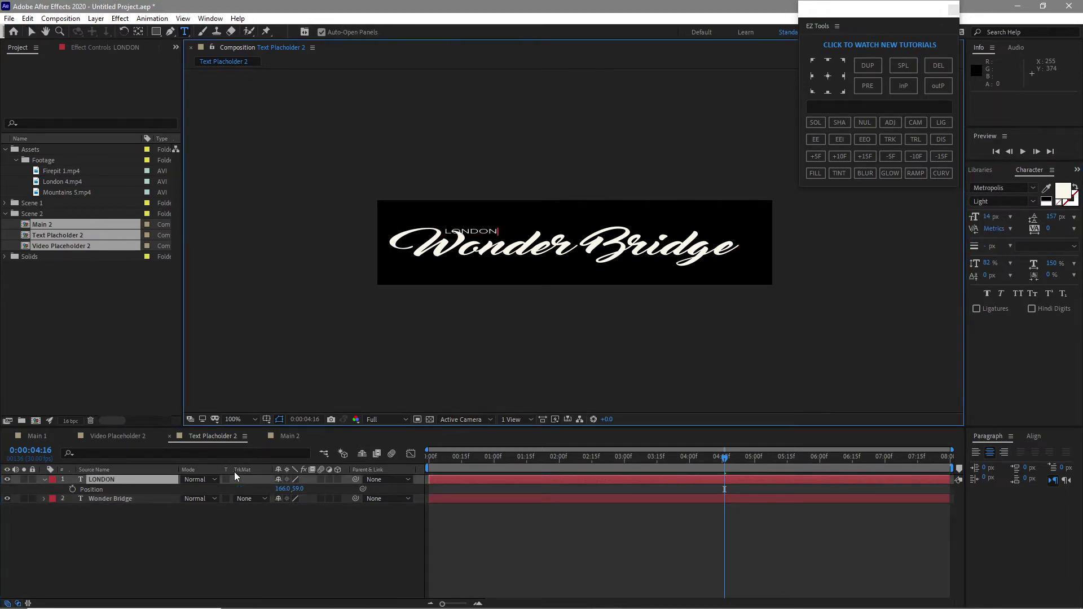
key(Escape)
key(v)
mouse_move(298, 489)
mouse_down()
mouse_move(309, 489)
mouse_move(281, 489)
mouse_move(297, 489)
mouse_up()
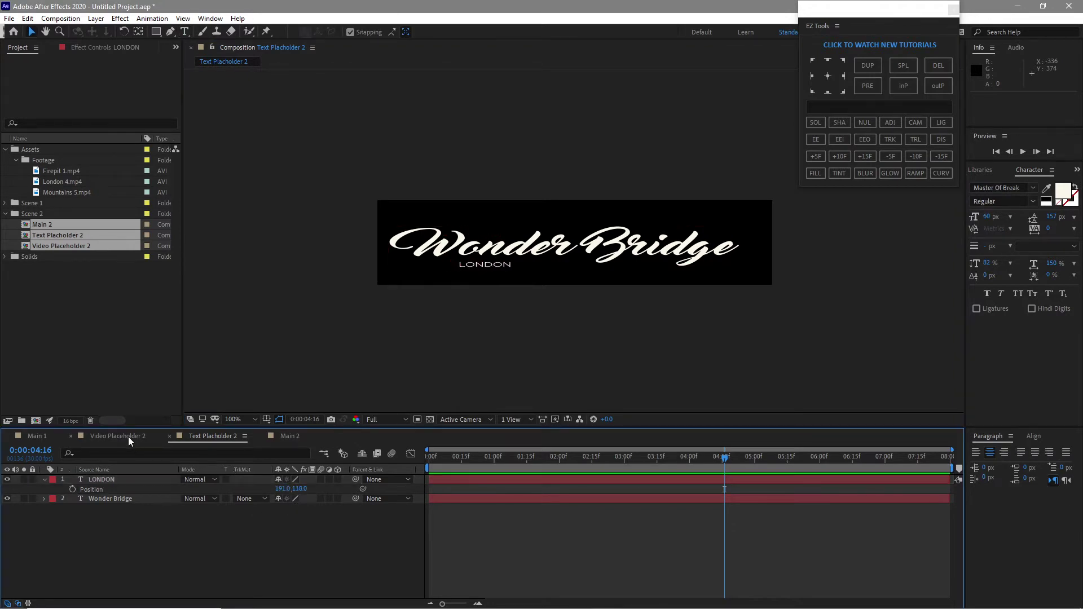
- In Video Placeholder 2, delete the Firepit 1.mp4 layer and add London 4.mp4 in its place
click(128, 437)
click(127, 483)
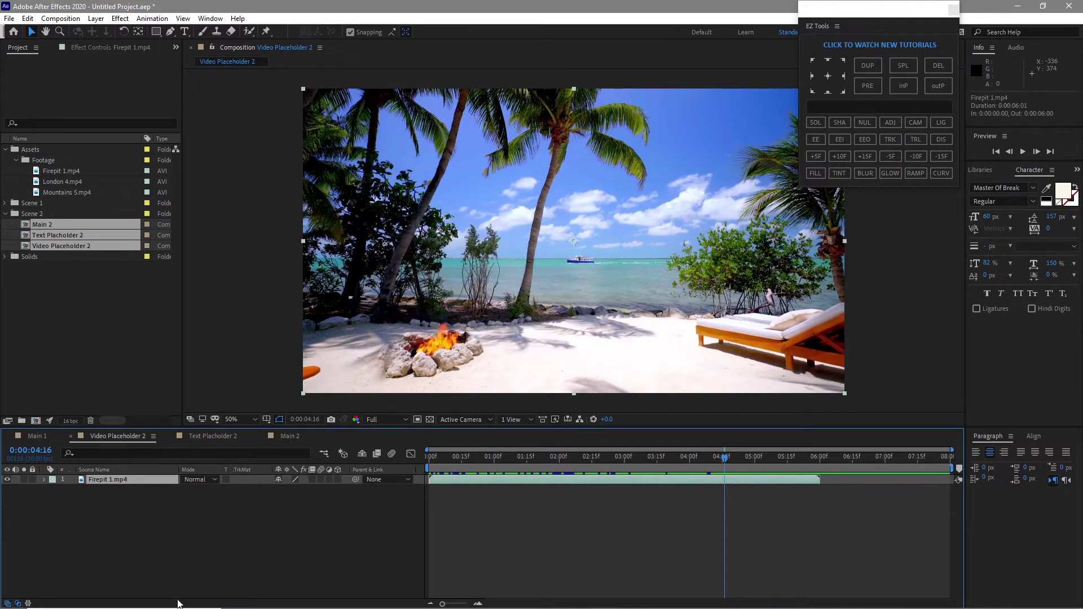
key(Delete)
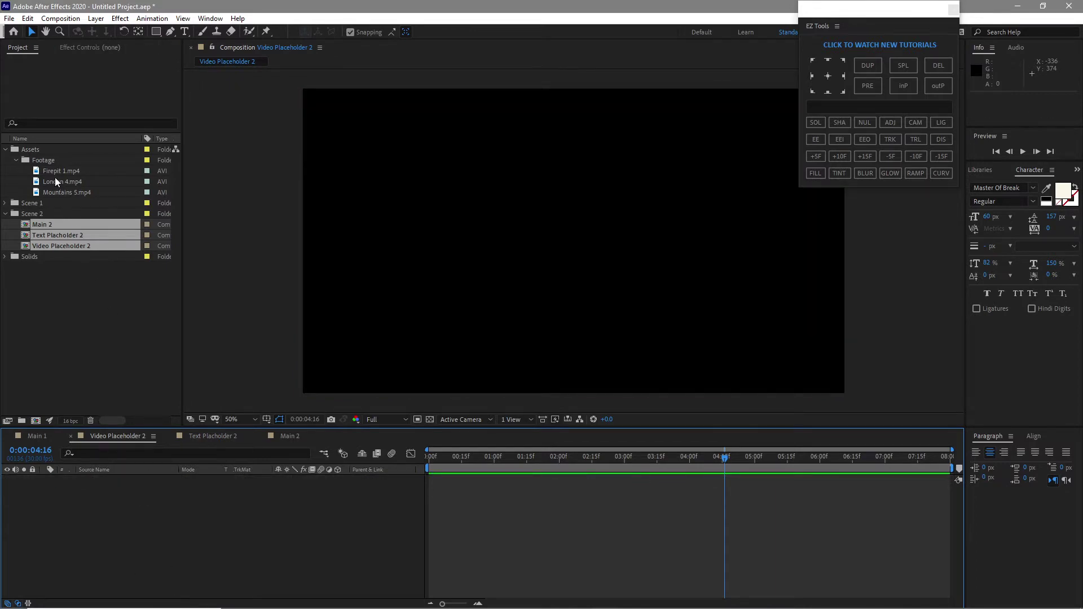
drag(55, 178, 99, 532)
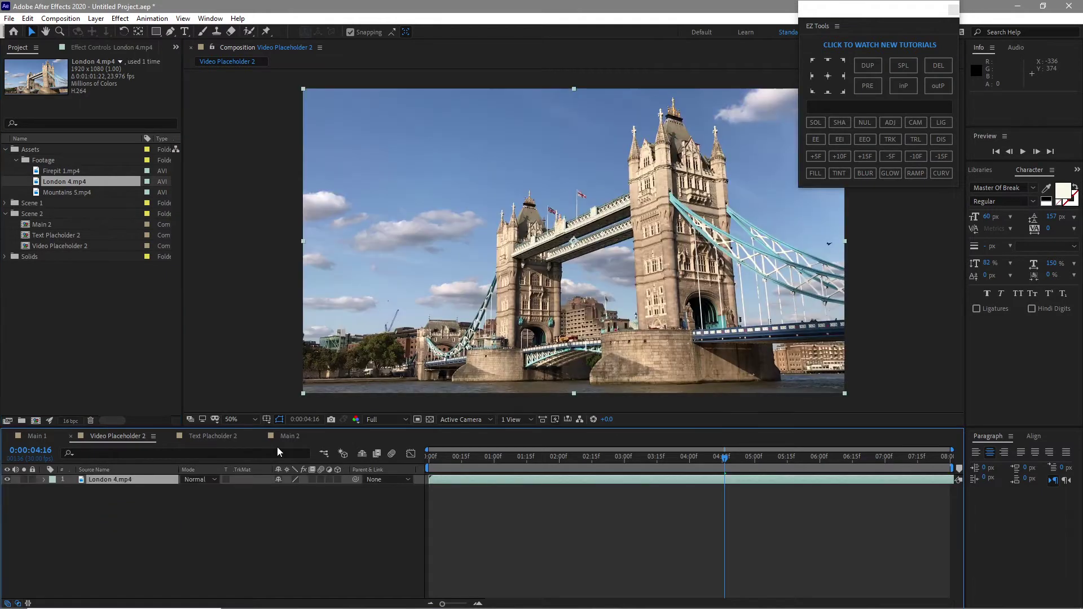
- Delete the Null 2 and Camera 1 layers from the Main 2 composition
click(299, 437)
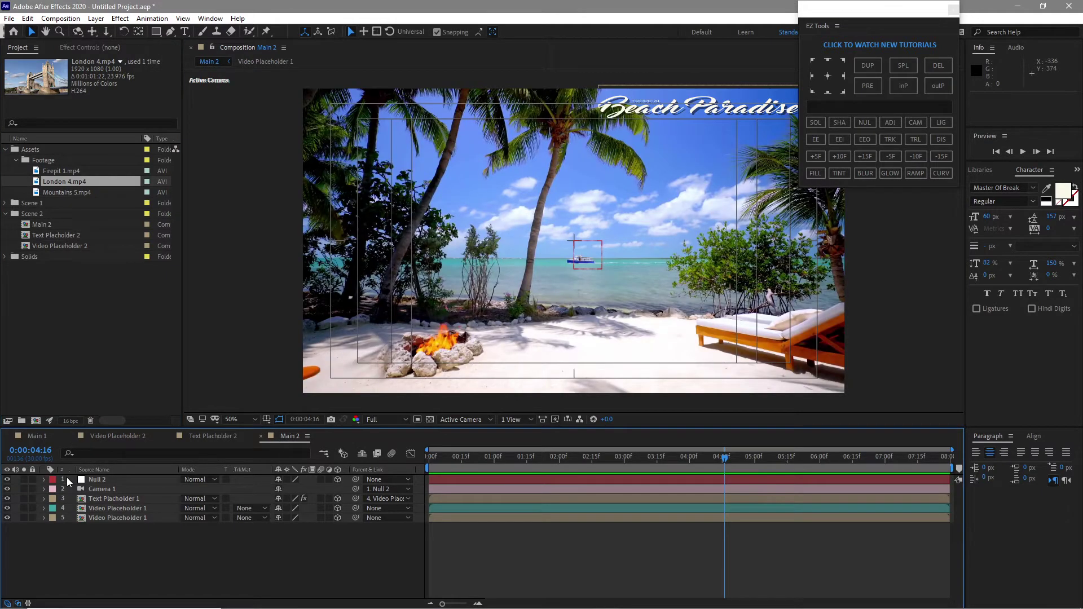
click(67, 477)
shift+click(75, 487)
click(27, 19)
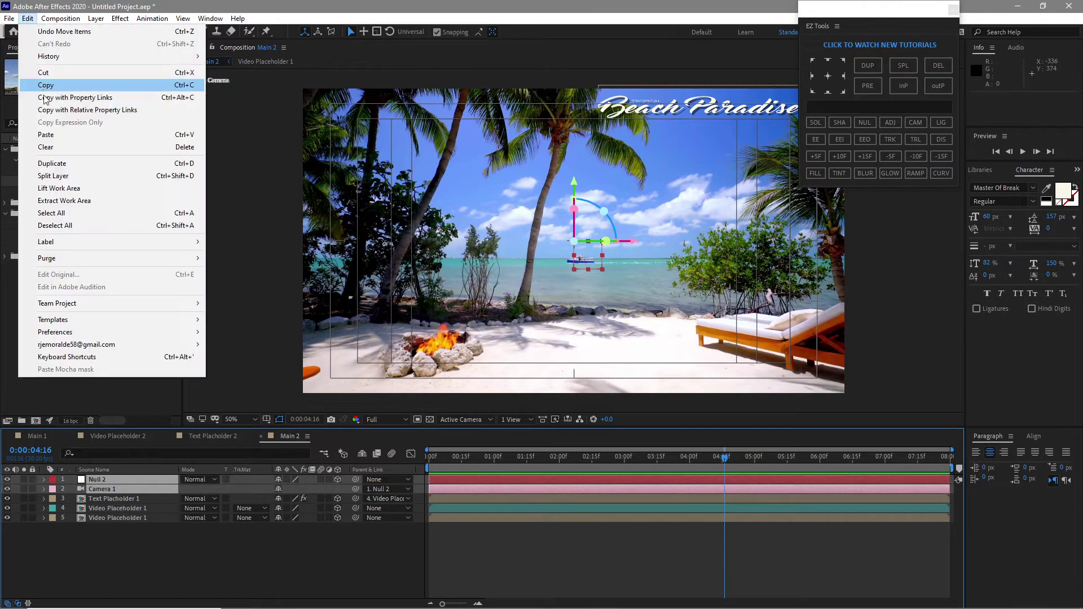
click(56, 144)
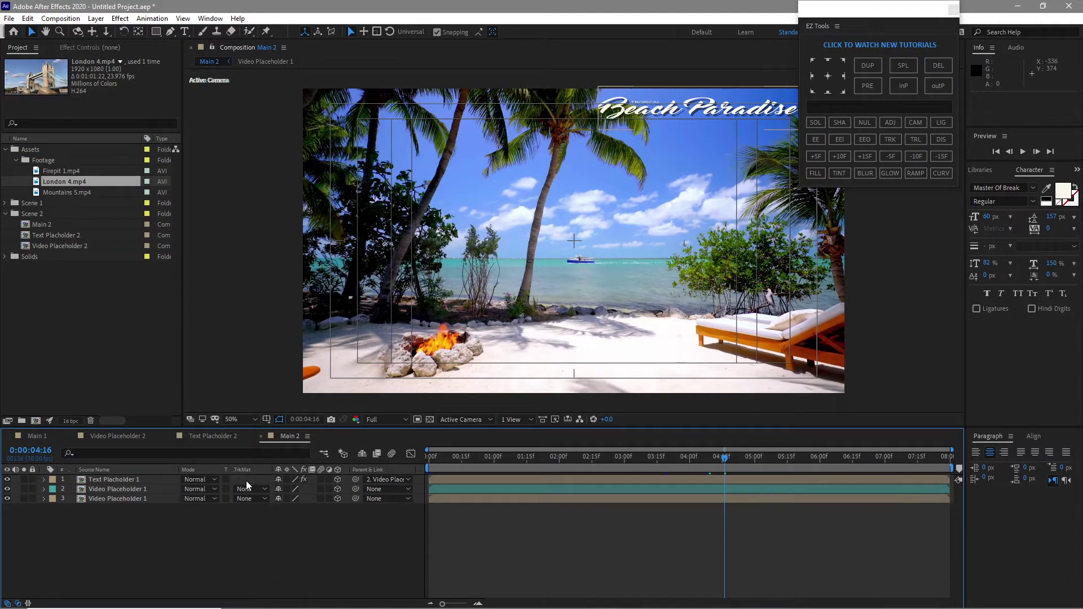
- Replace the text layer's source in Main 2 with Text Placholder 2, and select the lower Video Placeholder 1 layer
click(124, 482)
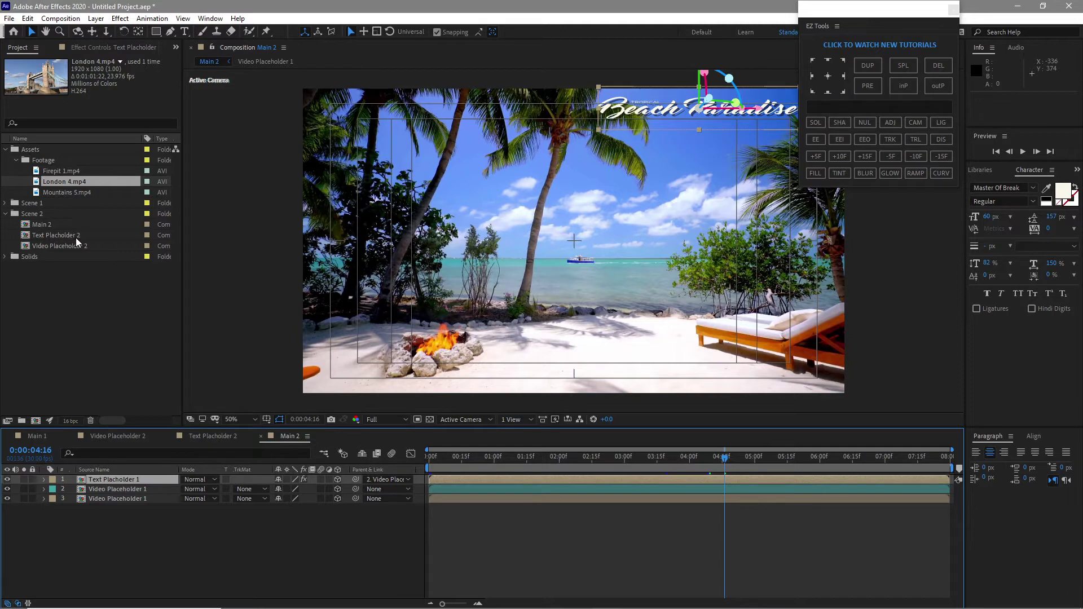
drag(77, 241, 130, 481)
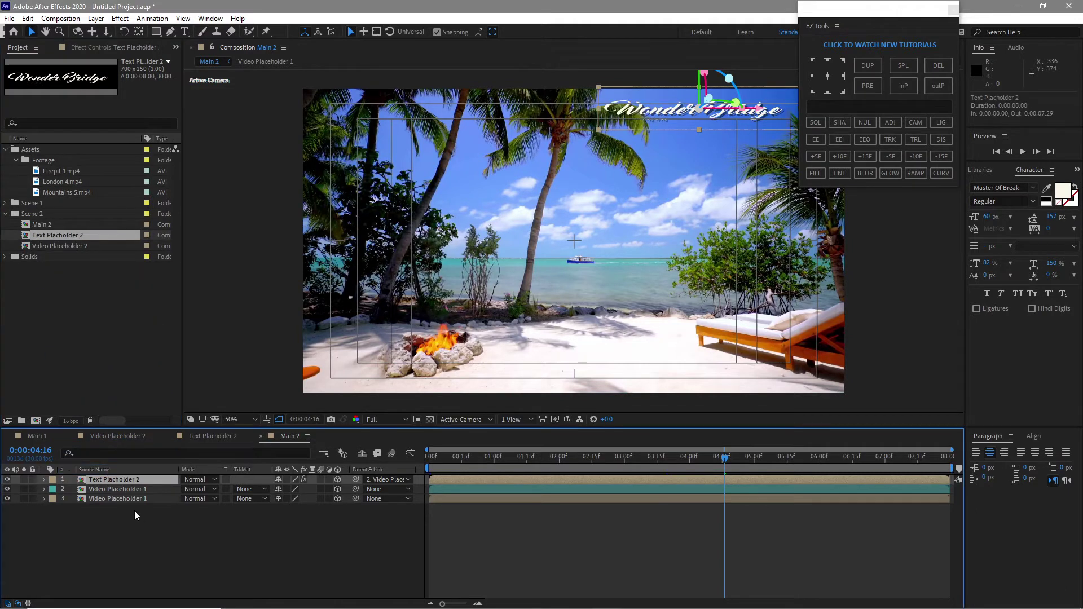
click(130, 502)
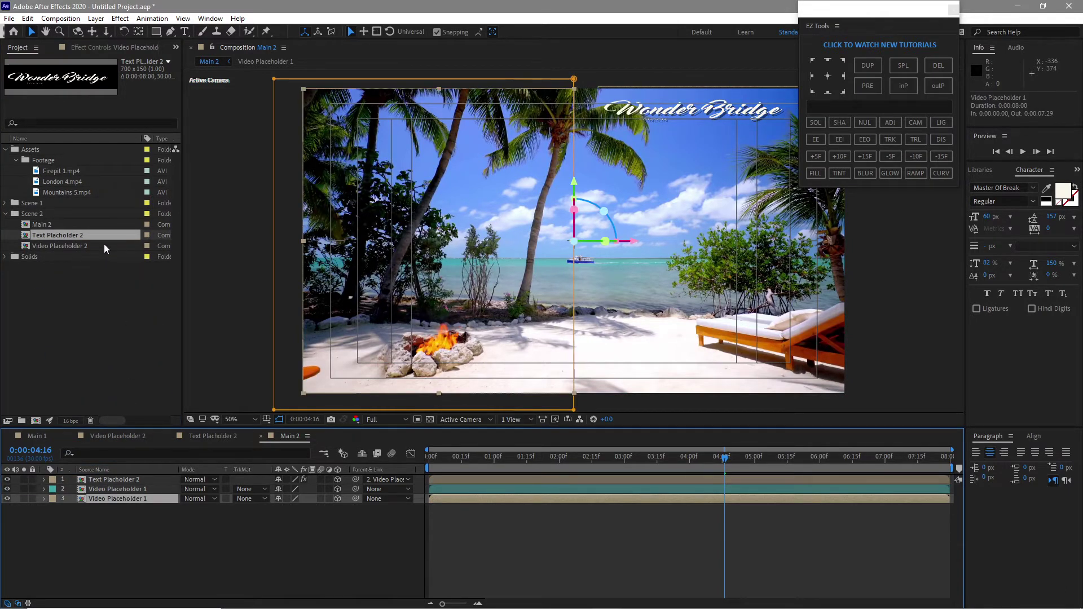
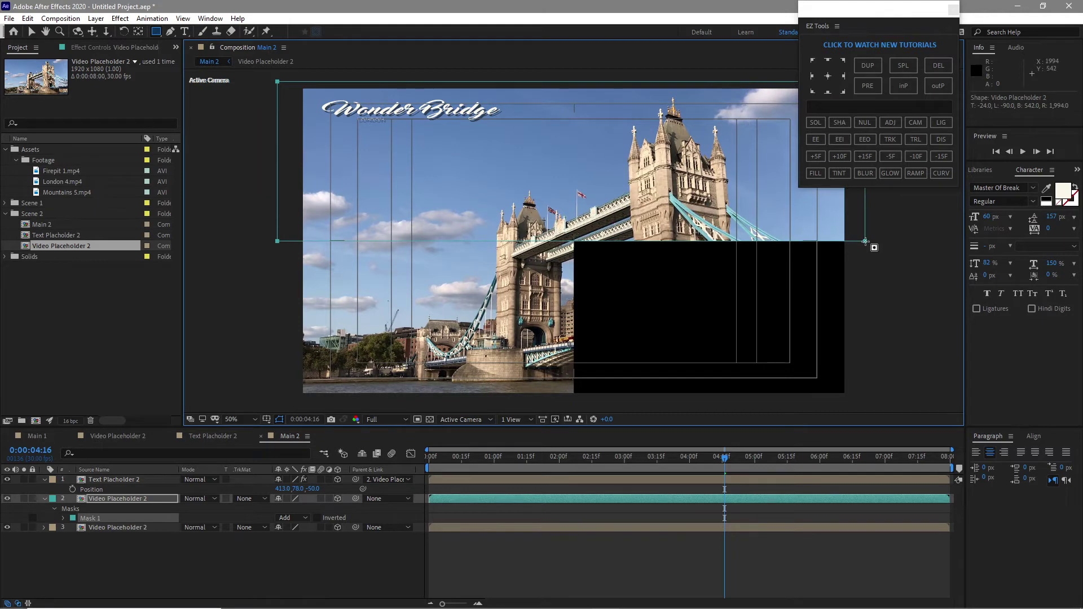
- Check closely how the upper video layer's mask edge lines up with the composition's centre
scroll(578, 259, up, 2)
scroll(578, 260, up, 1)
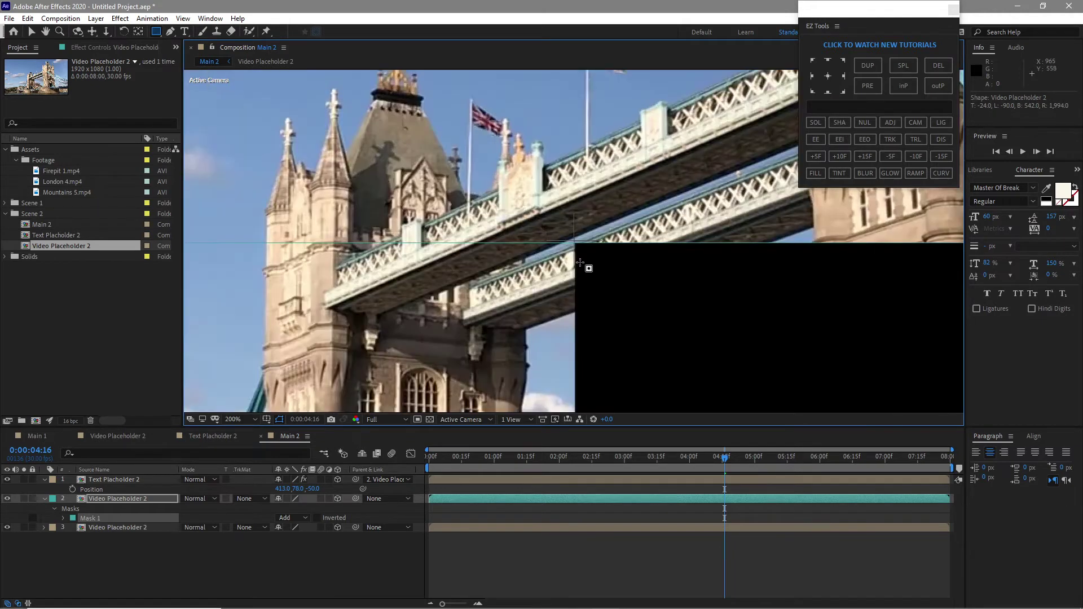
key(v)
scroll(580, 263, down, 2)
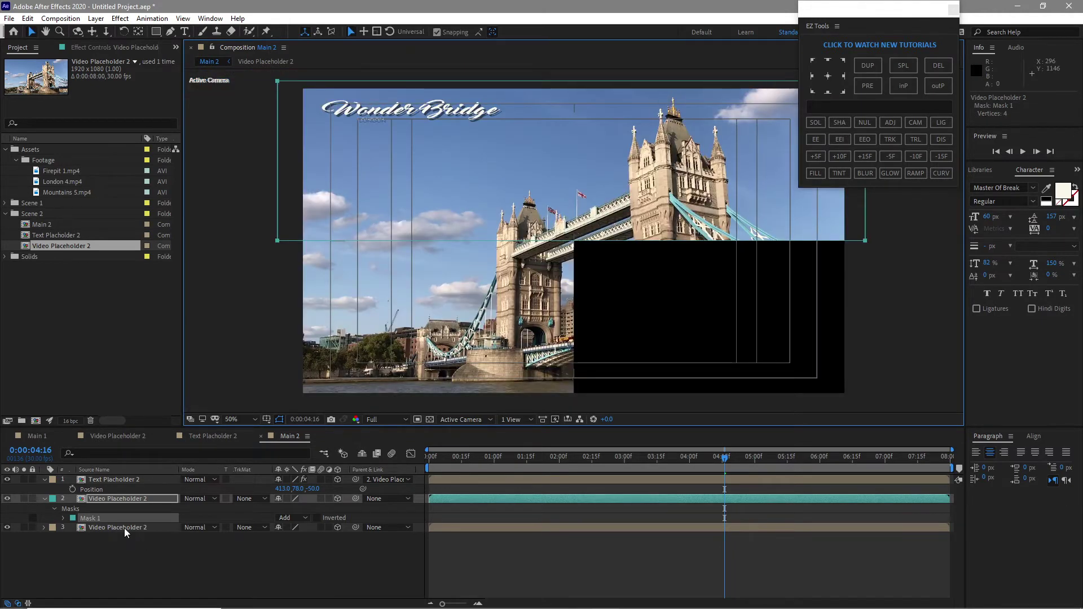
- Replace the lower Video Placeholder 2 layer's mask with a rectangular mask covering the bottom half of the frame
click(124, 528)
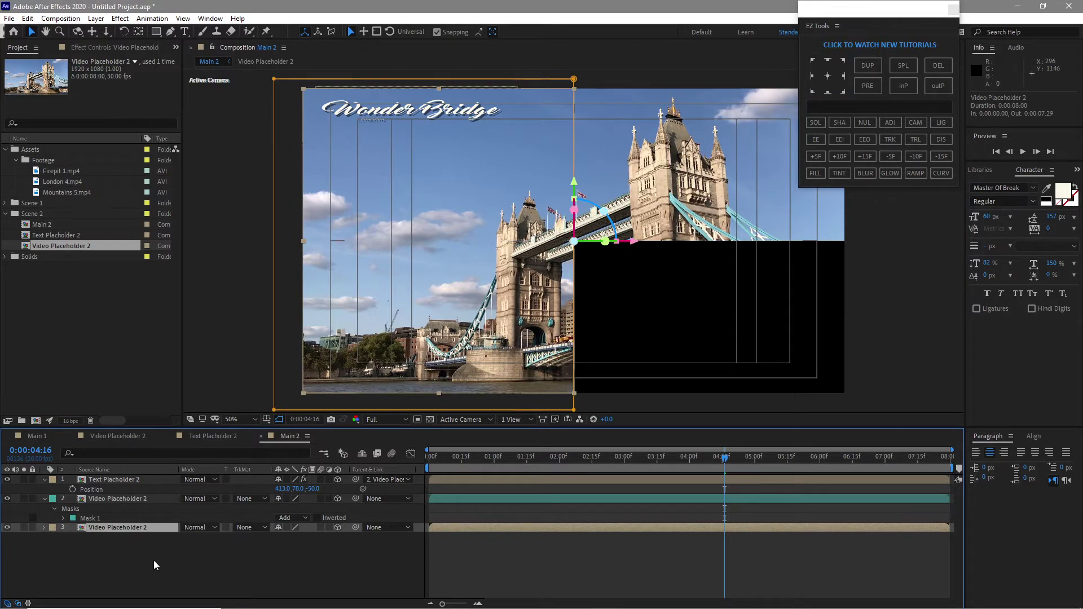
key(m)
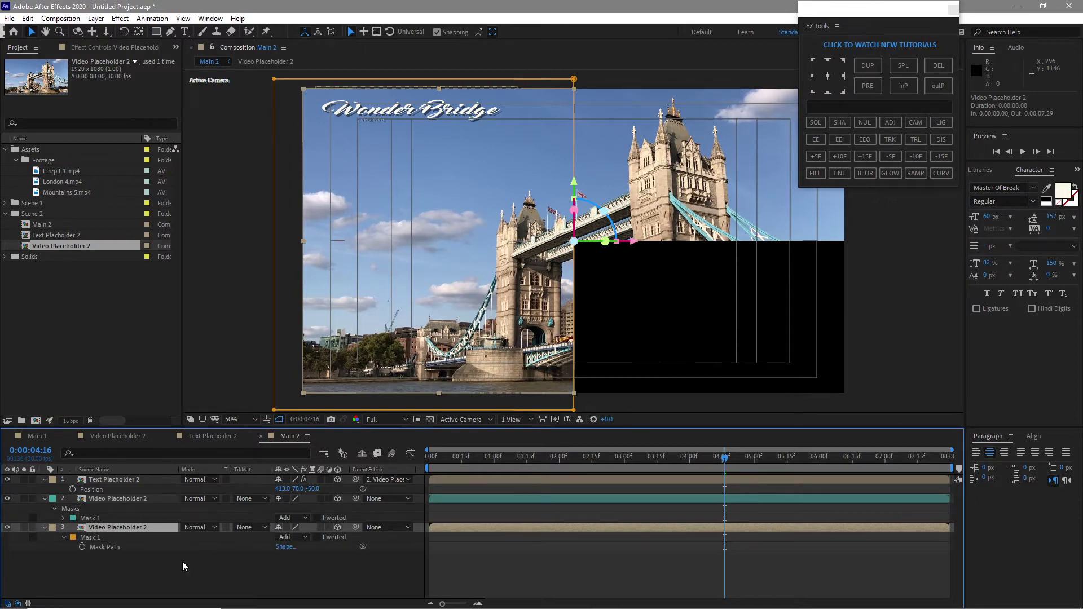
click(123, 535)
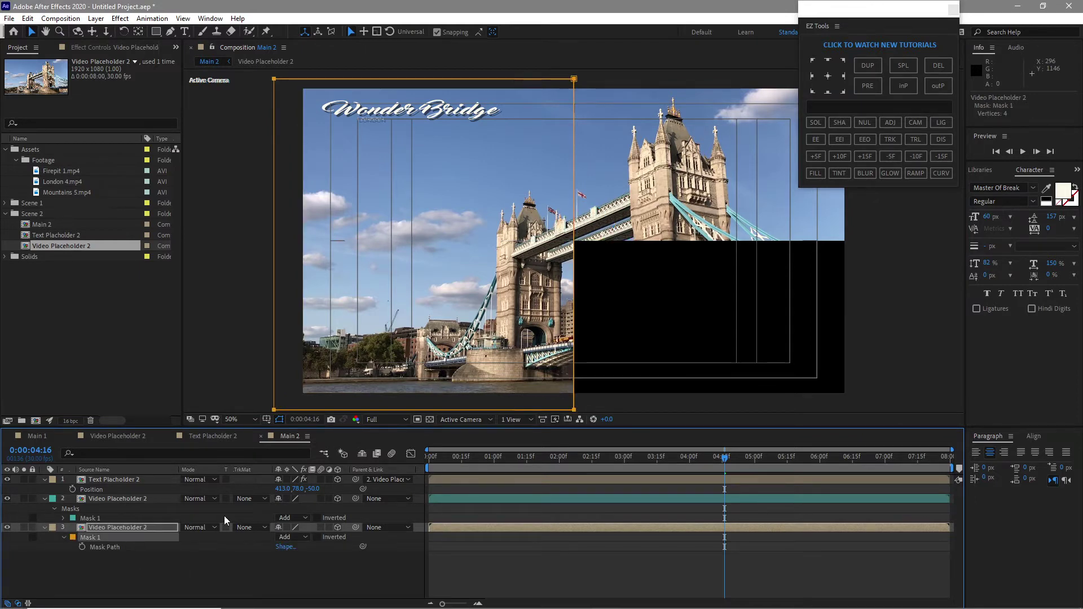
key(Delete)
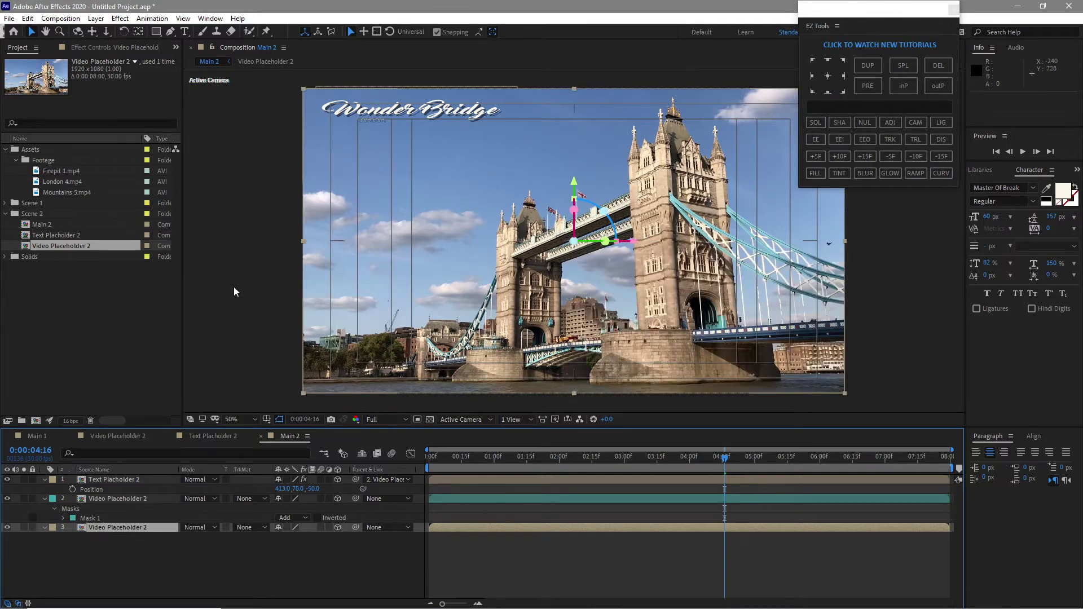
click(156, 31)
drag(899, 398, 271, 241)
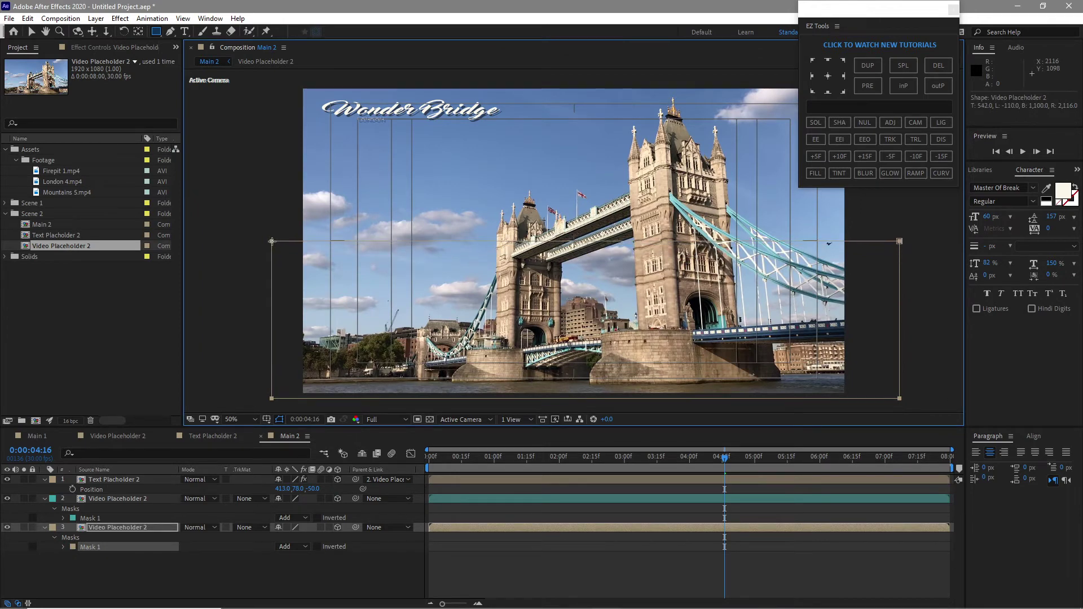
- Parent the Text Placholder 2 layer to the upper Video Placeholder 2 layer
drag(355, 480, 115, 496)
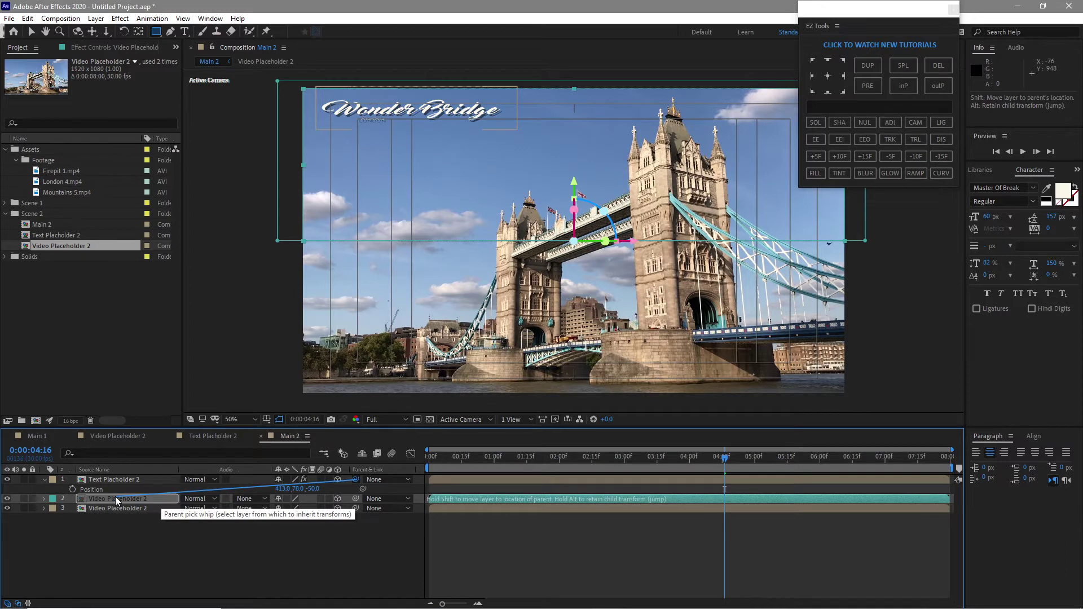
drag(115, 497, 115, 497)
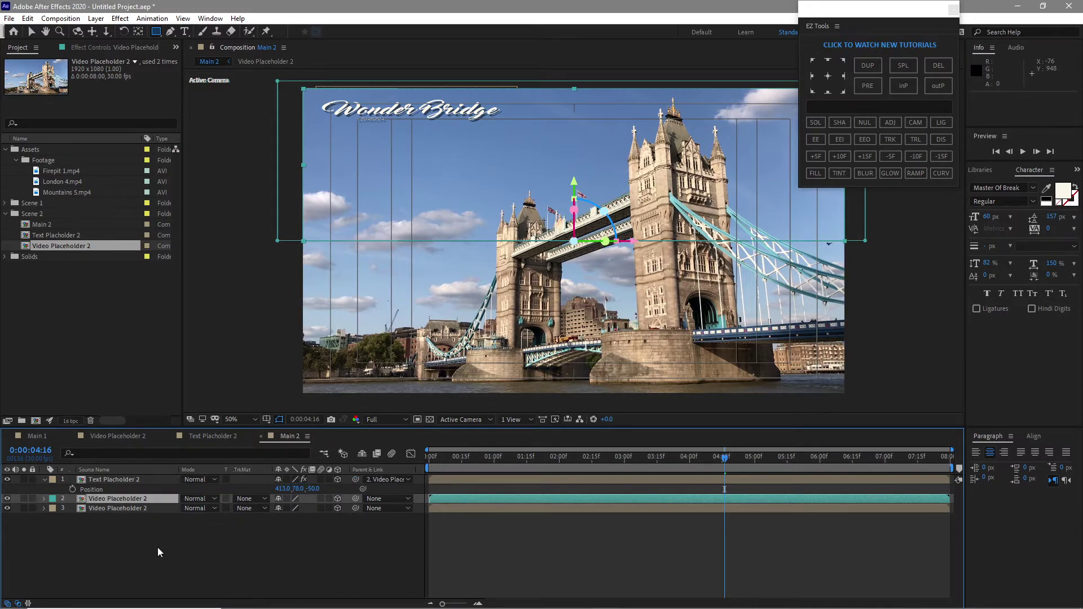
- Remove the upper video layer's Y Rotation animation and keyframe its X Rotation at 0° at 3:00 and 180° at 2:00
key(r)
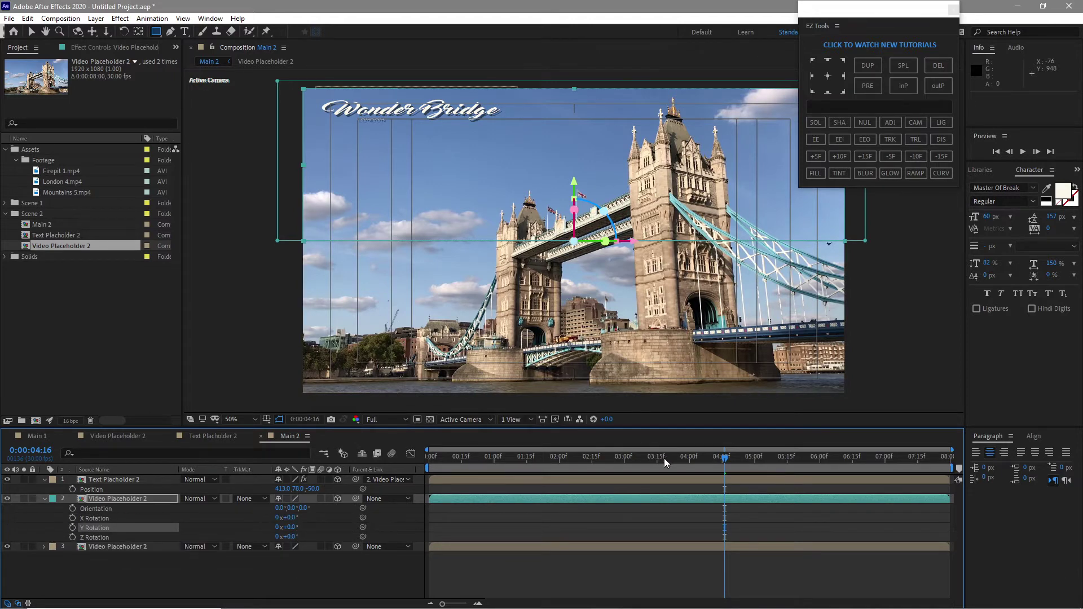
click(624, 458)
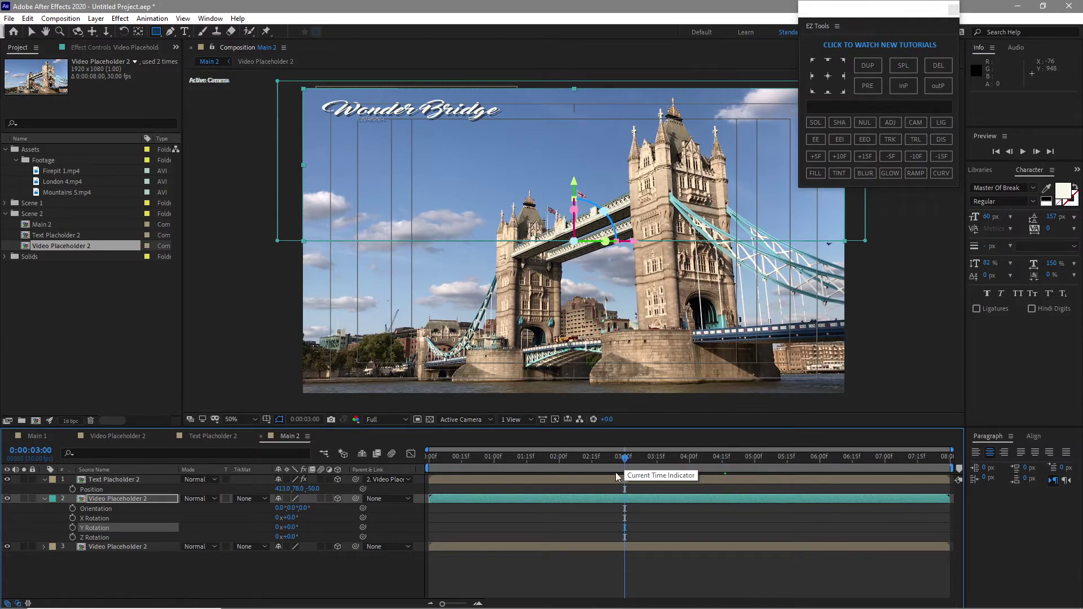
click(72, 519)
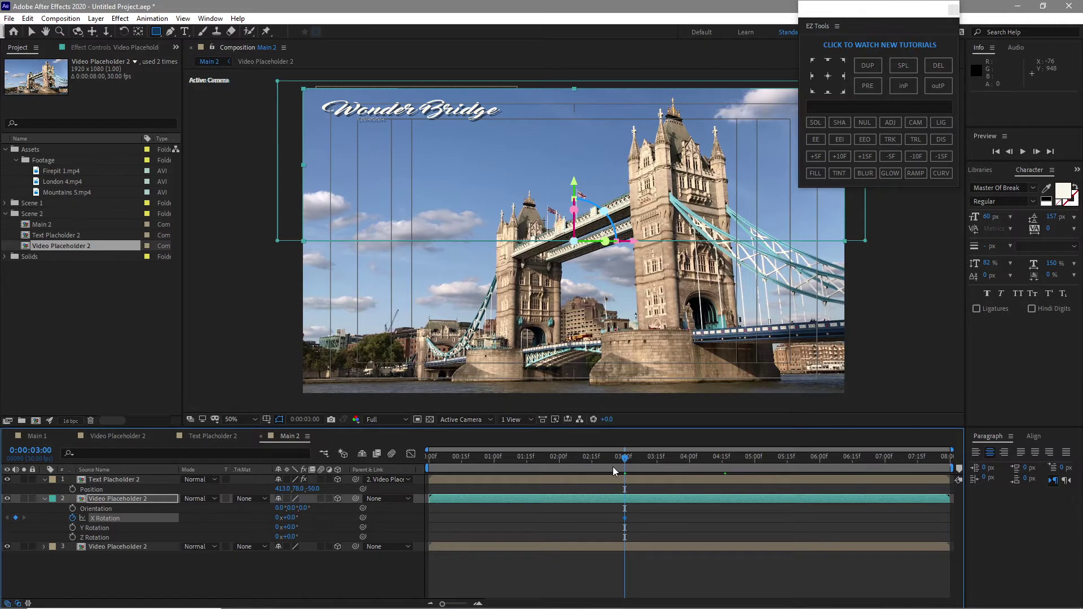
click(559, 459)
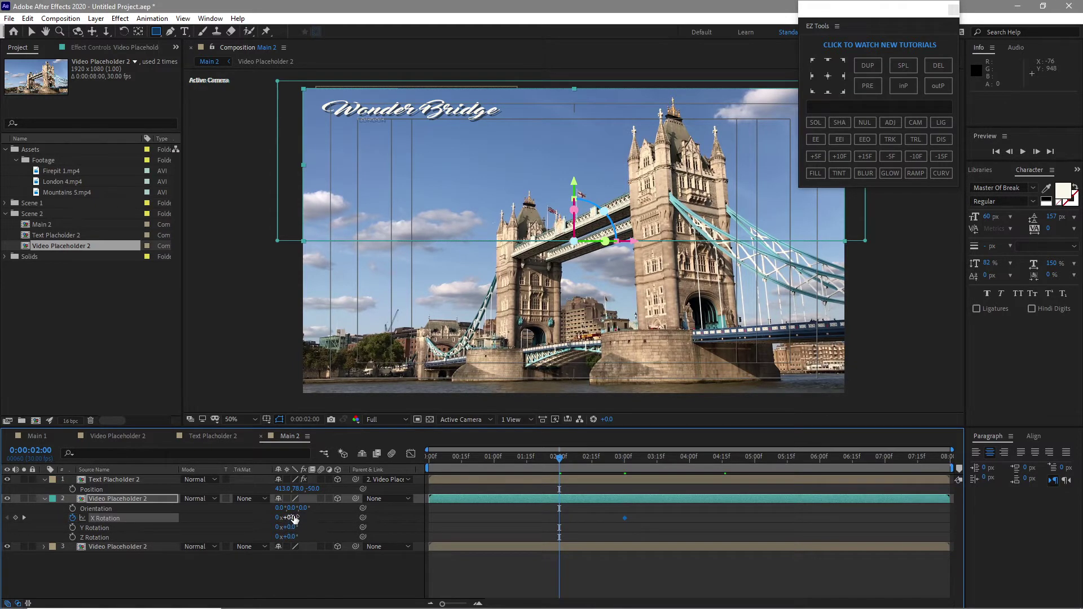
click(291, 517)
text(180)
key(Return)
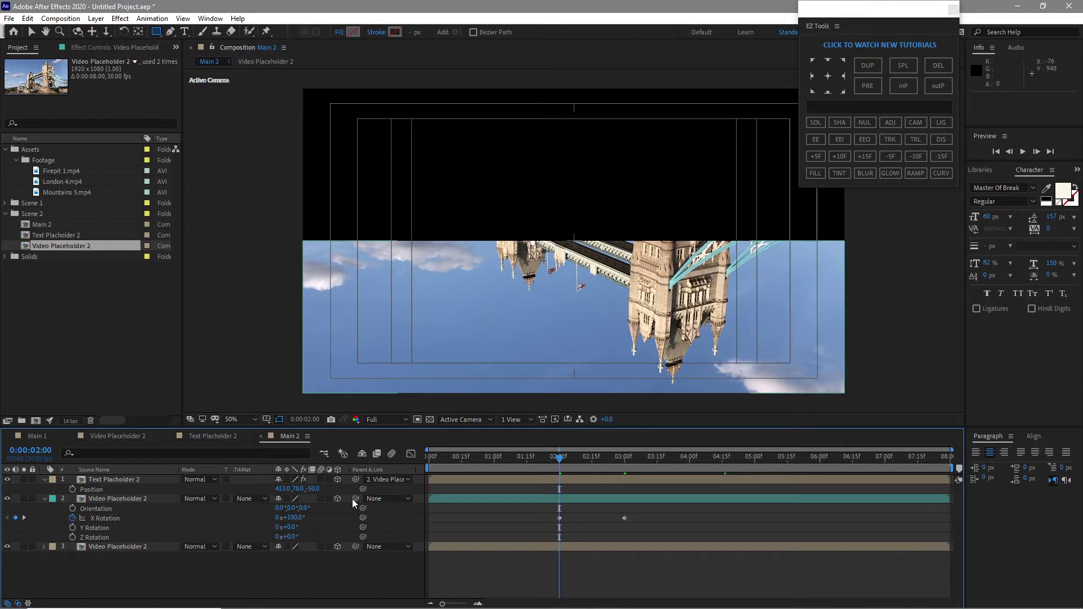
- Parent the upper video layer to the lower one, and replace the lower layer's Y Rotation animation with an X Rotation keyframe at 2:00
drag(354, 499, 117, 548)
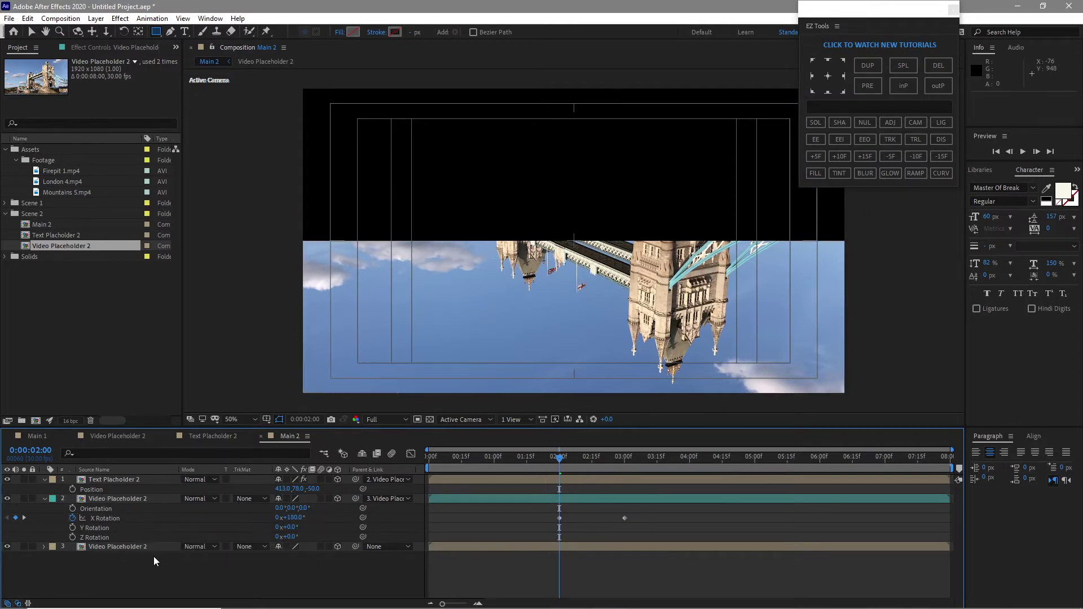
click(158, 546)
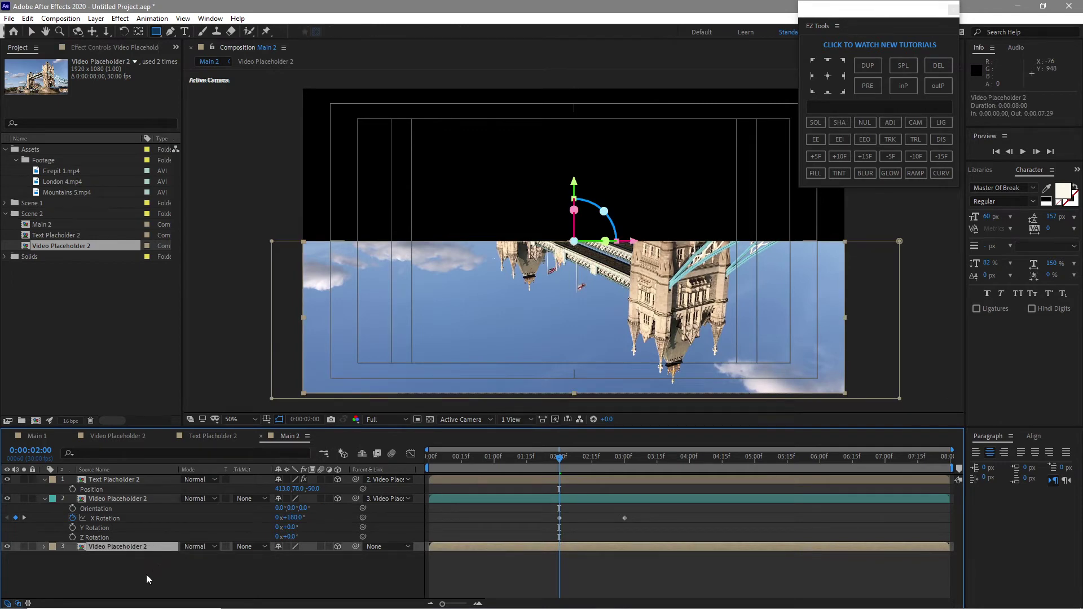
key(r)
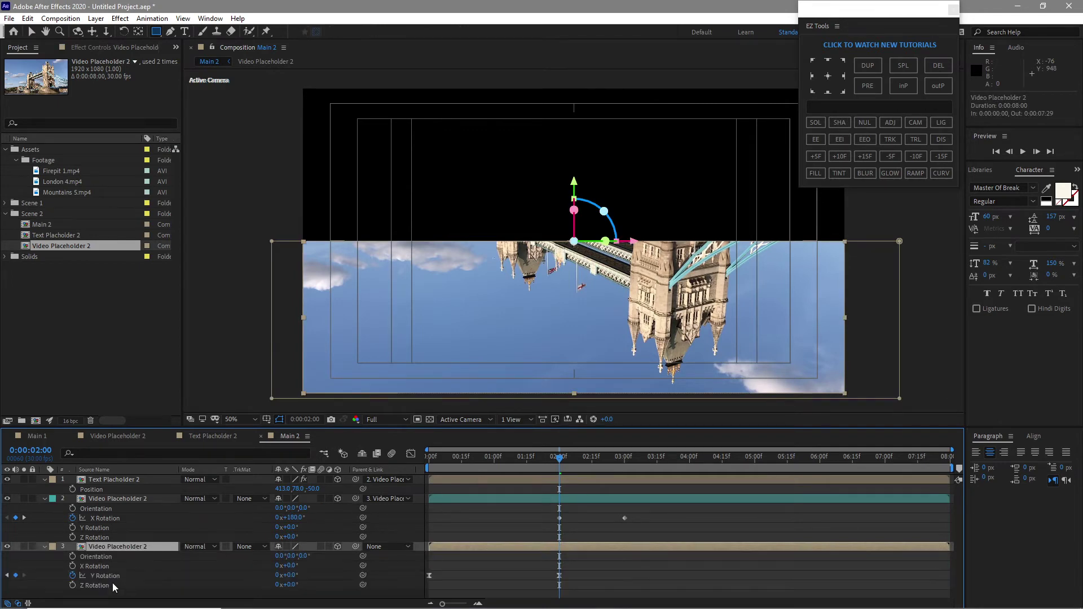
click(73, 575)
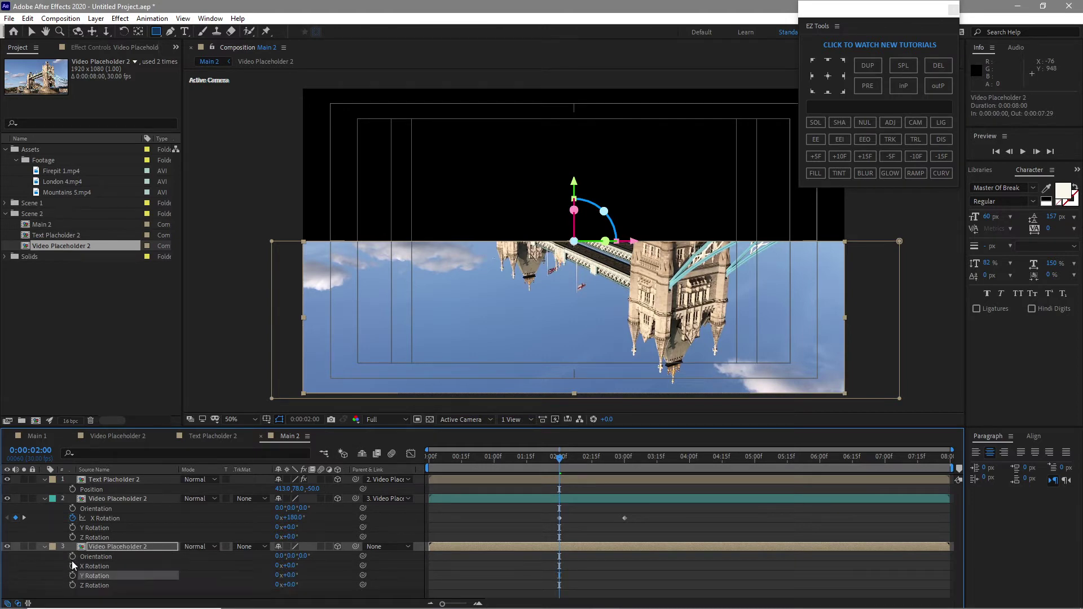
click(72, 565)
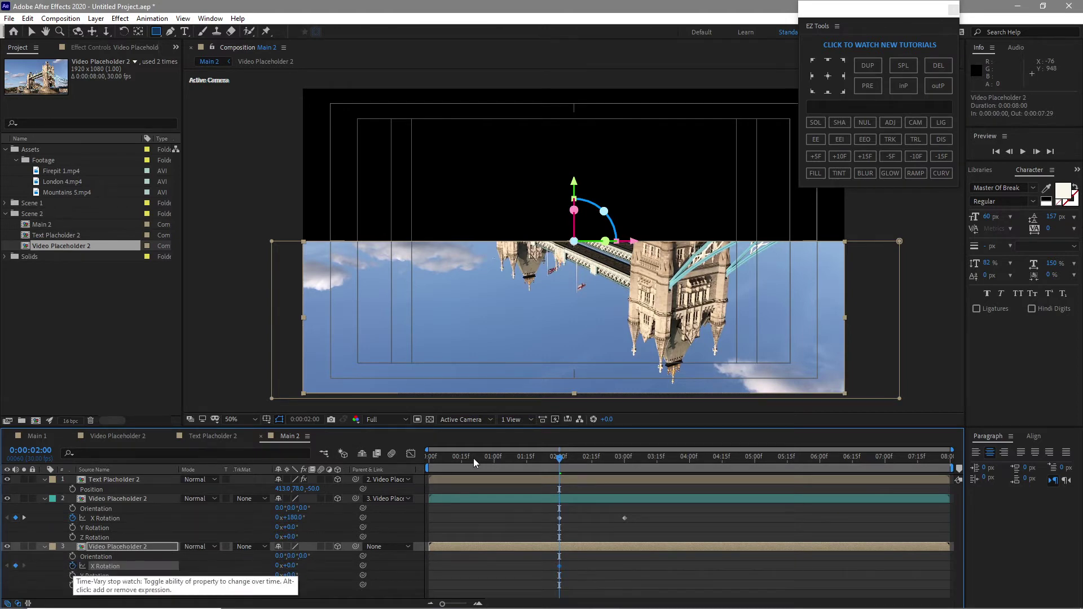
- At the start of the timeline, move the lower video layer's anchor point to its bottom centre
drag(514, 458, 421, 477)
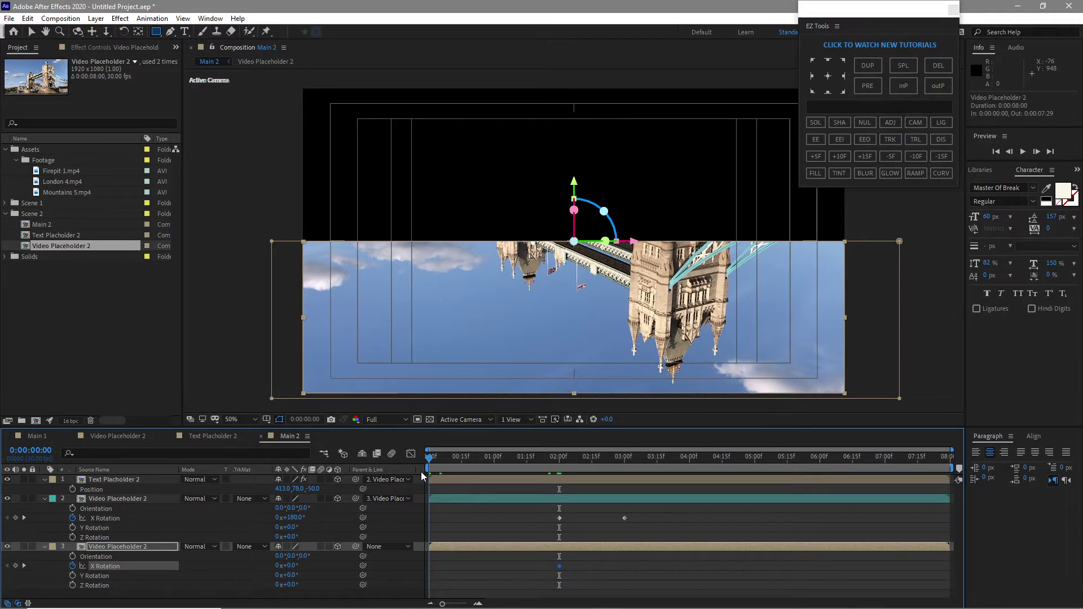
key(ctrl+z)
key(v)
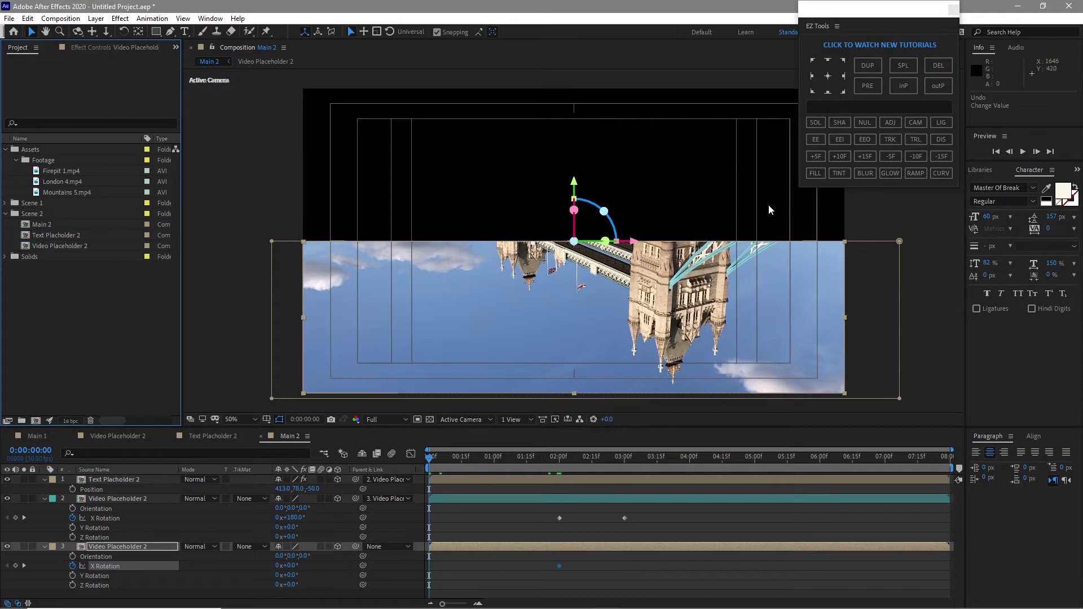
click(827, 91)
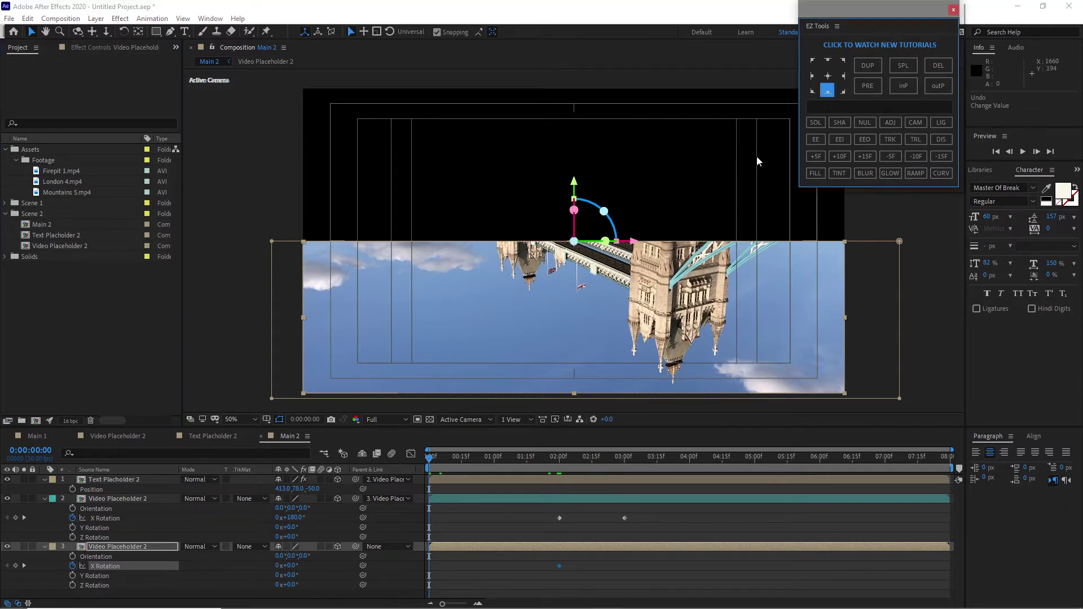
click(827, 92)
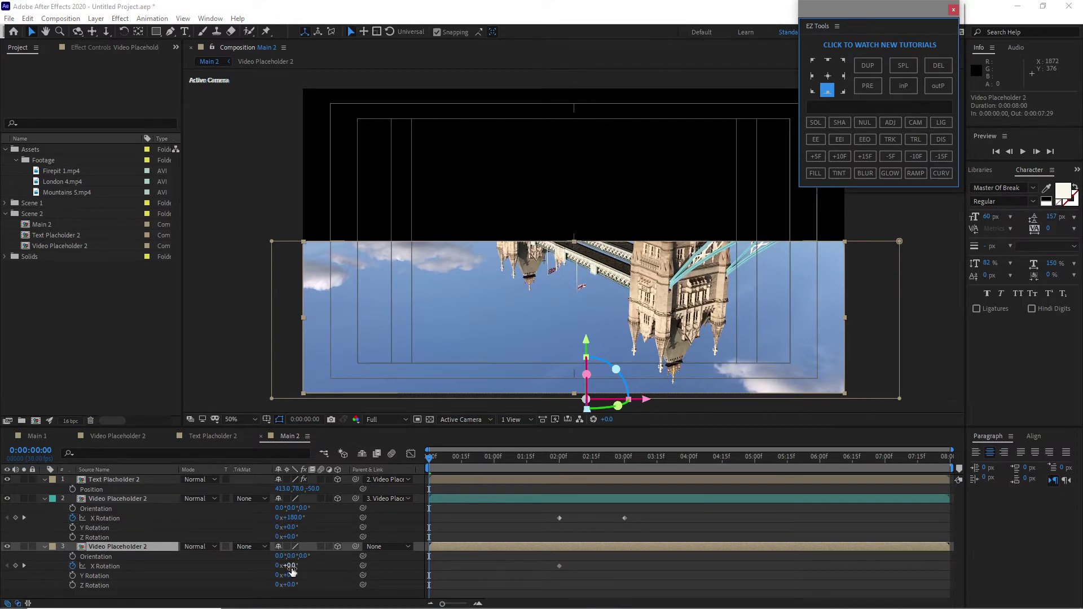
- Keyframe the lower video layer's X Rotation at 90° at 0:00, and preview the folding animation
click(291, 567)
click(291, 566)
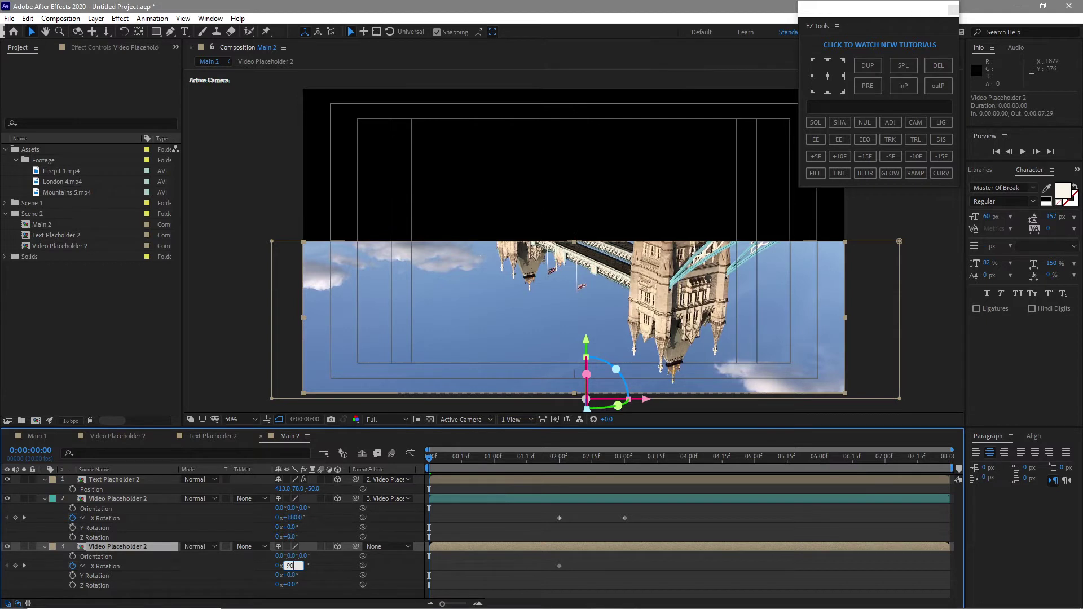
key(Return)
click(1015, 151)
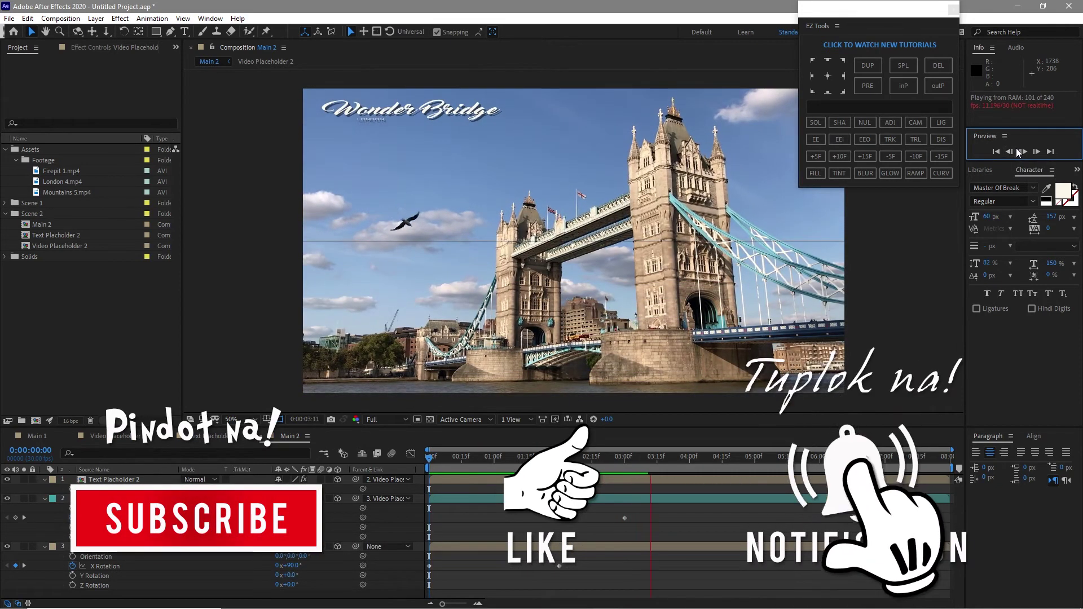
click(1020, 152)
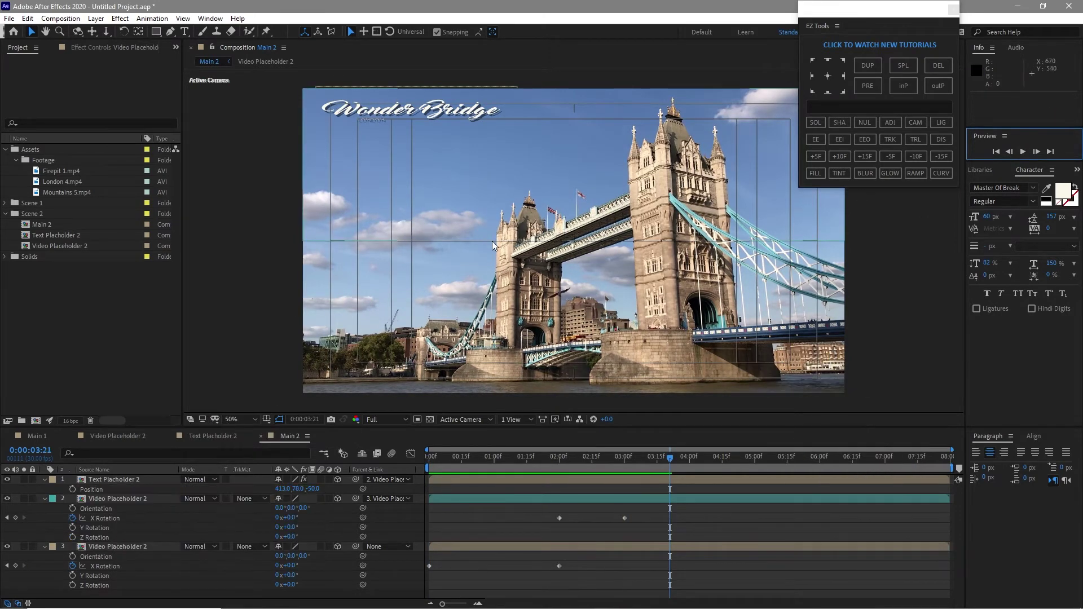
- Set the Mask Expansion of the upper video layer's mask to 1 pixel and collapse the layer's properties
click(45, 499)
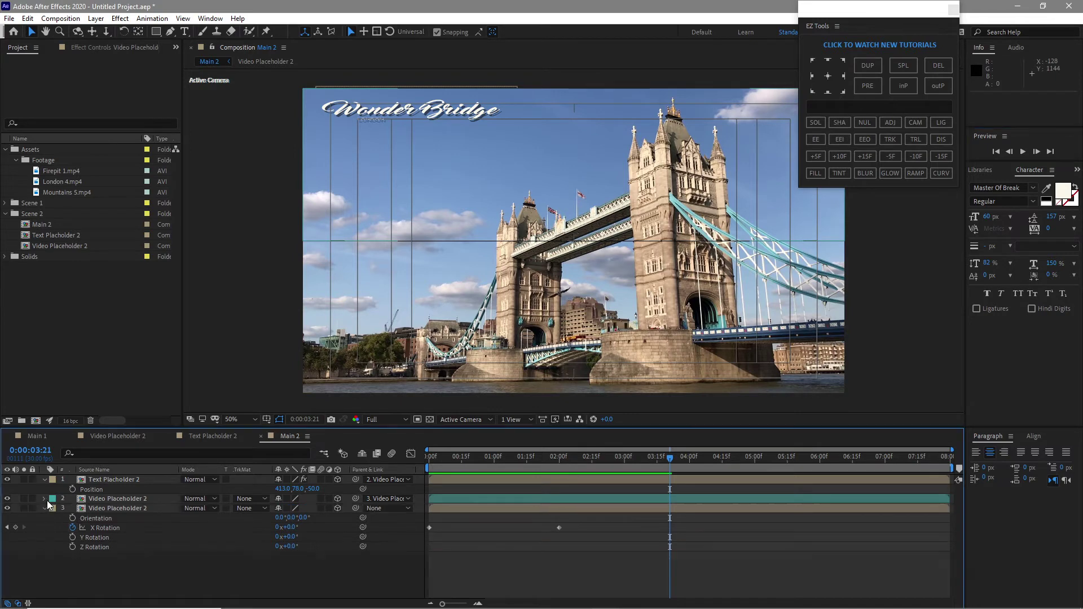
click(45, 499)
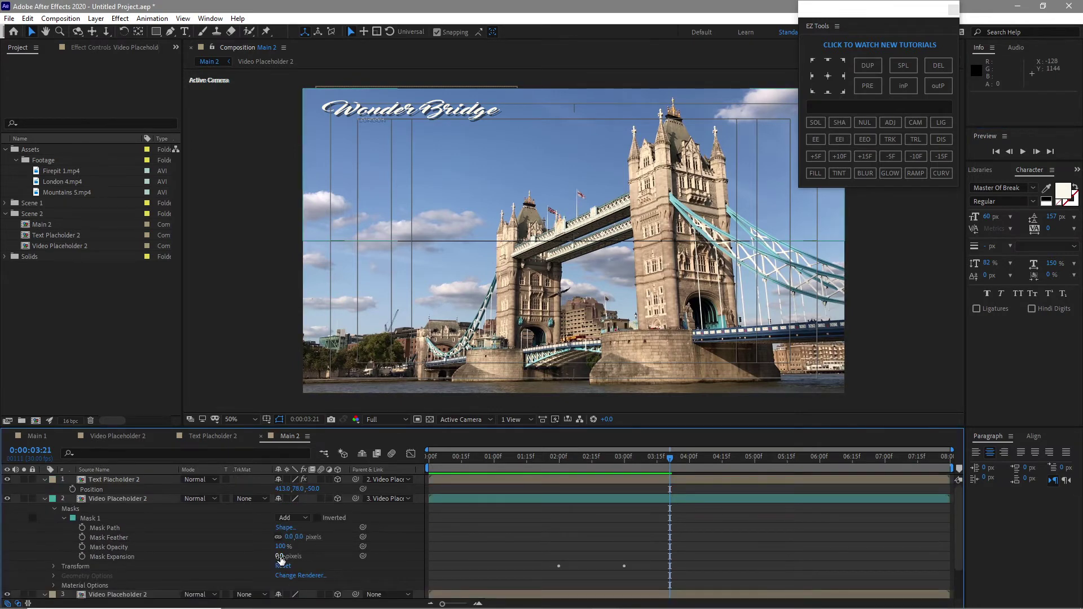
click(278, 556)
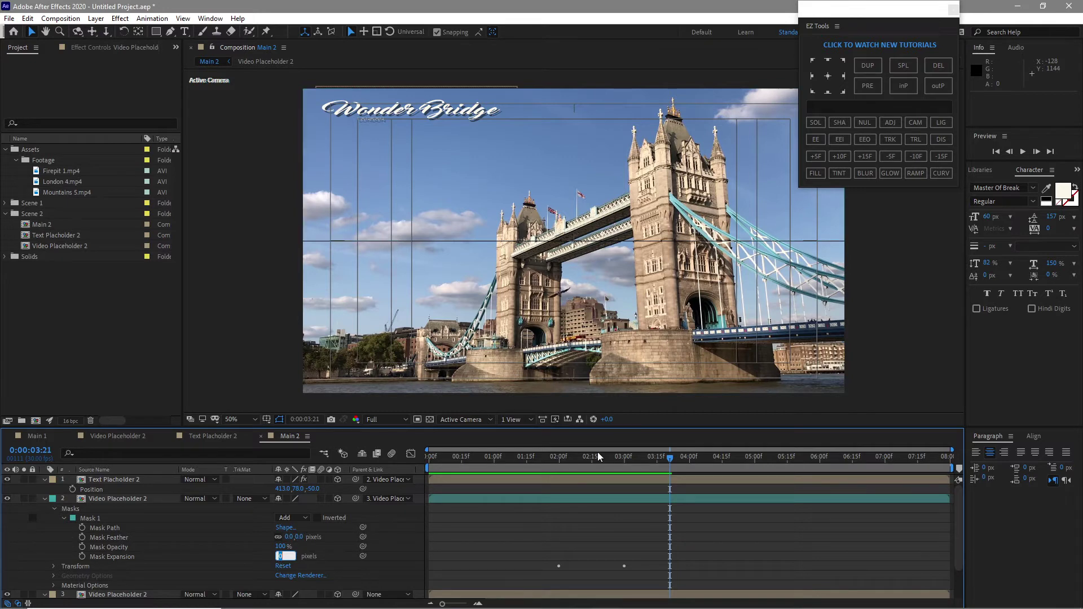
text(1)
key(Return)
scroll(88, 550, down, 2)
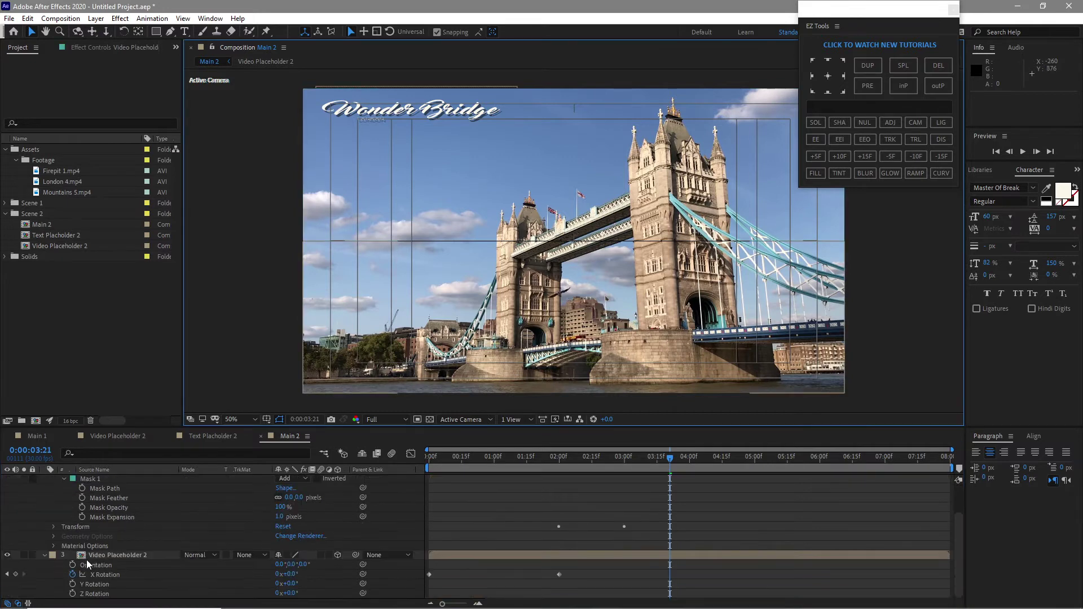
click(44, 555)
click(113, 478)
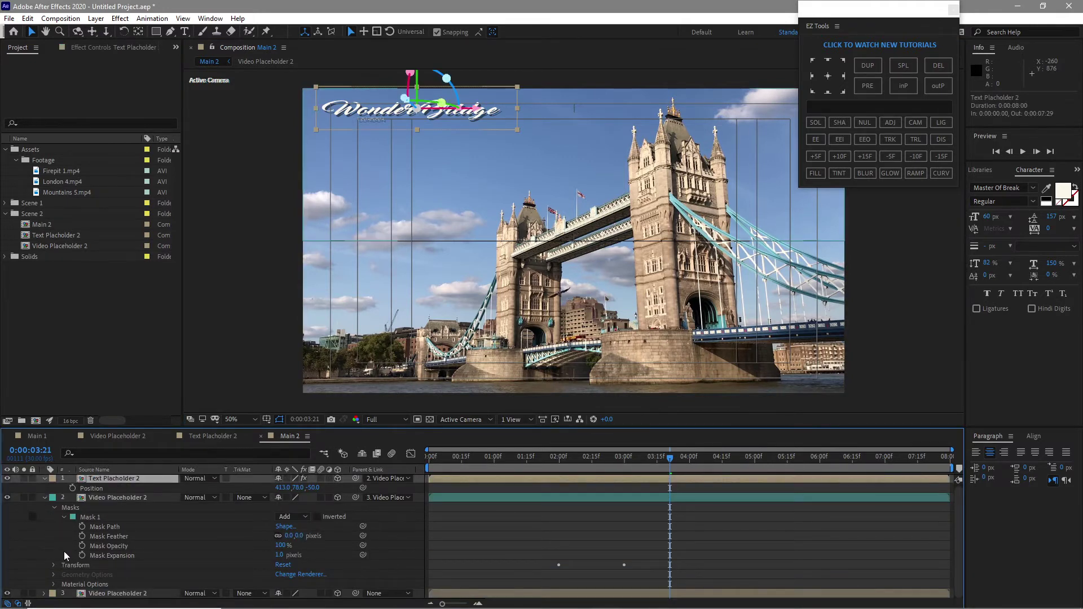
click(45, 498)
- Set the Mask Expansion of the lower video layer's mask to 1 pixel and collapse the layer's properties
click(45, 507)
scroll(76, 553, down, 2)
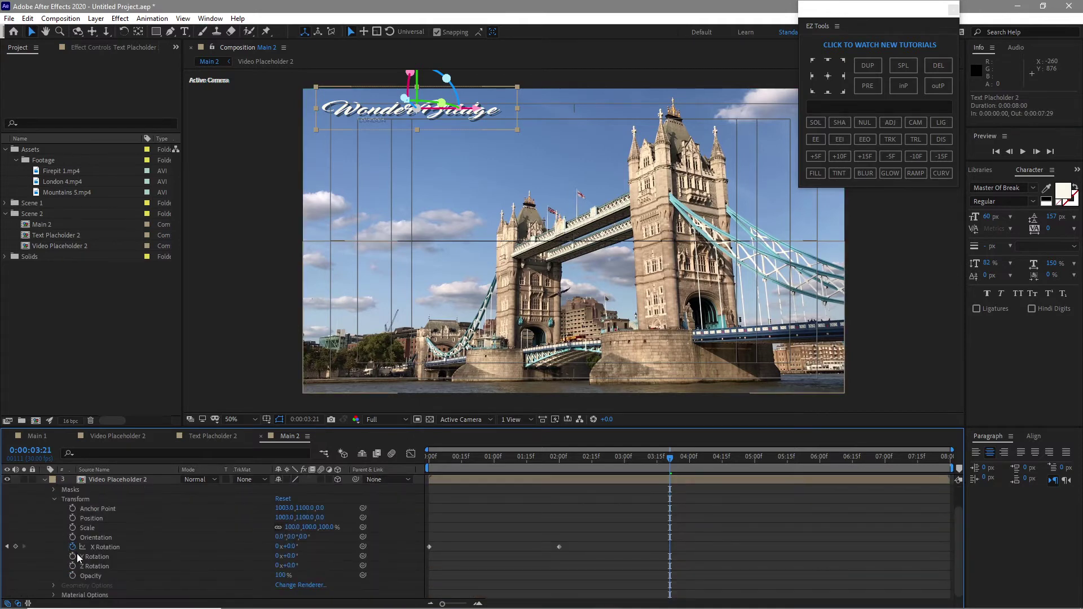
click(54, 499)
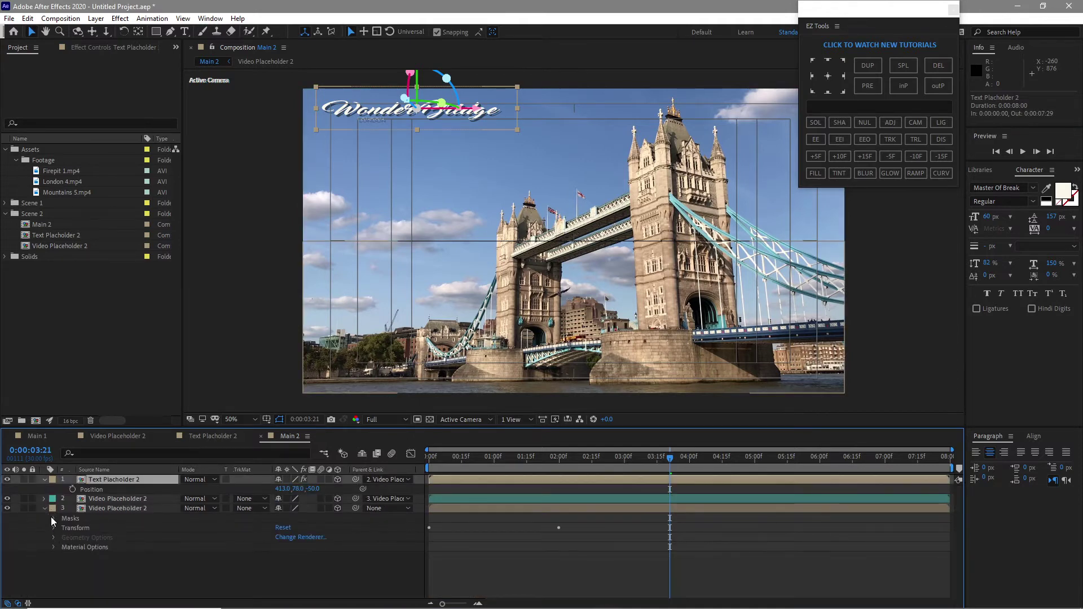
click(54, 518)
click(64, 528)
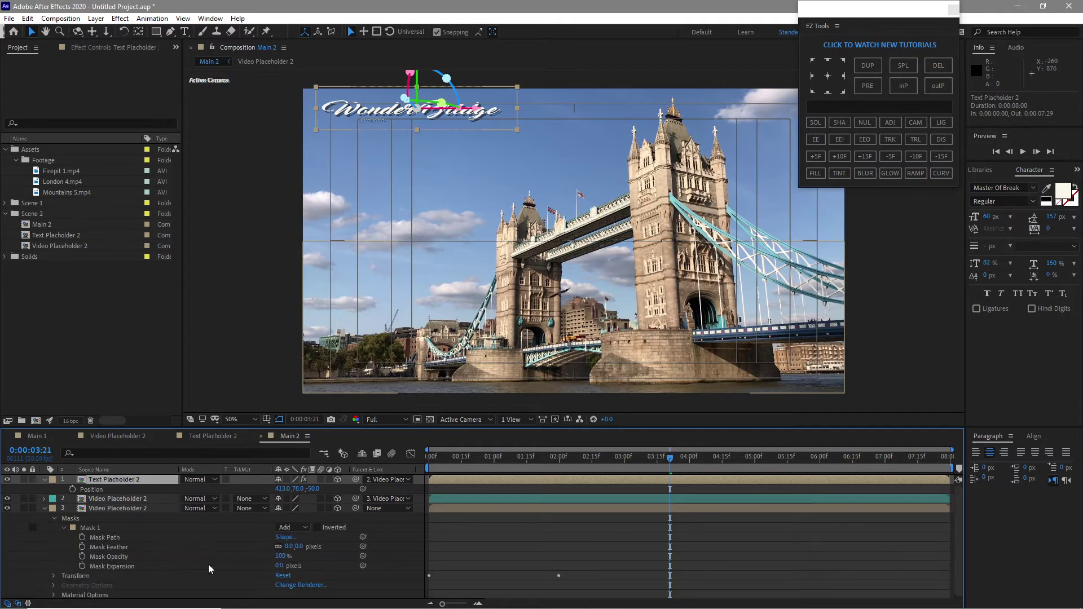
click(277, 566)
click(122, 520)
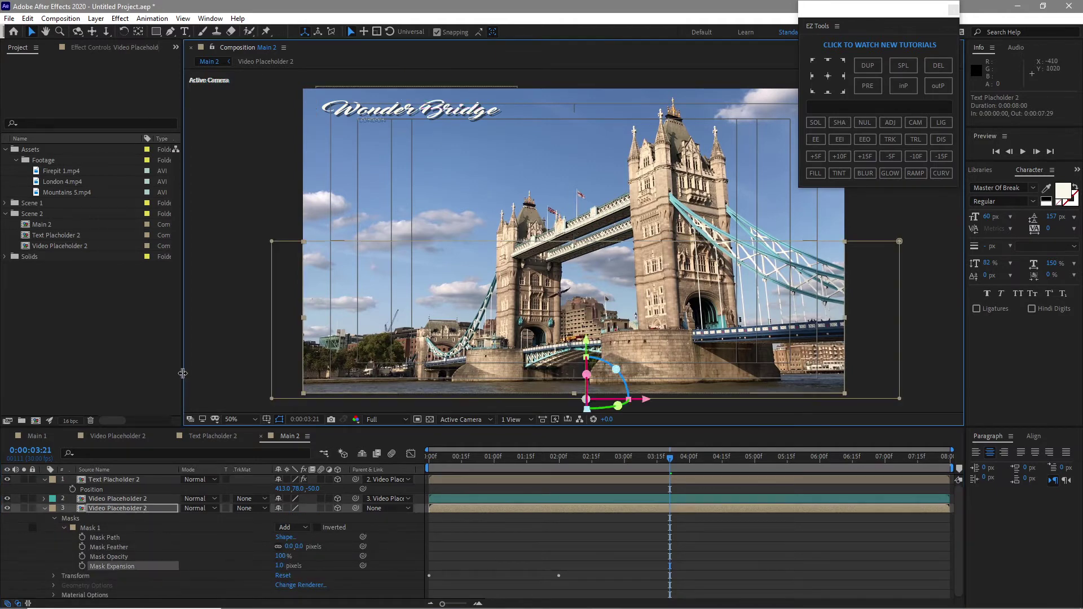
click(208, 363)
click(59, 524)
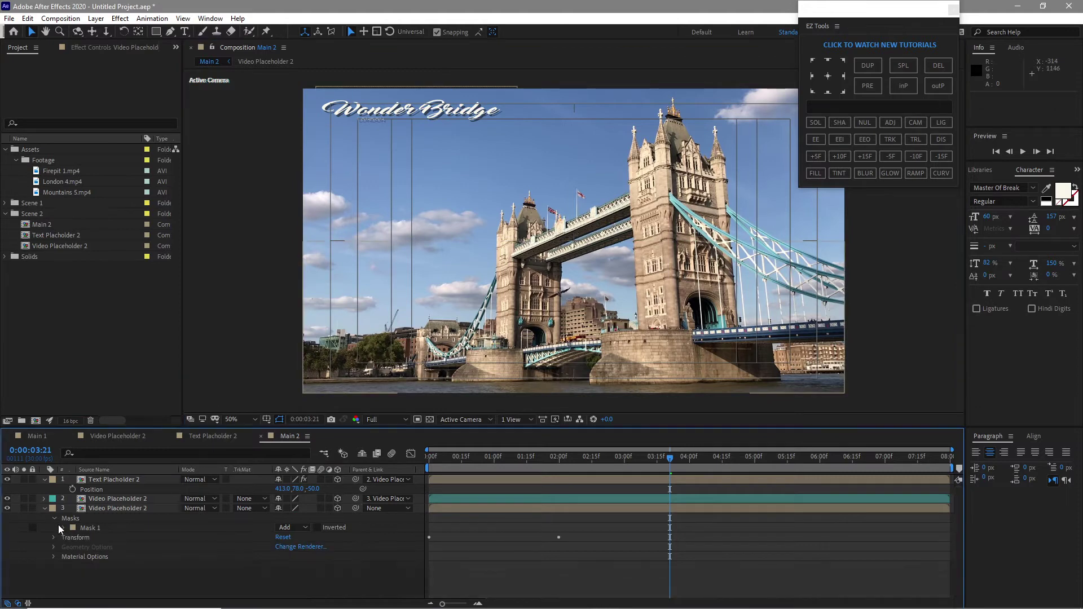
click(45, 508)
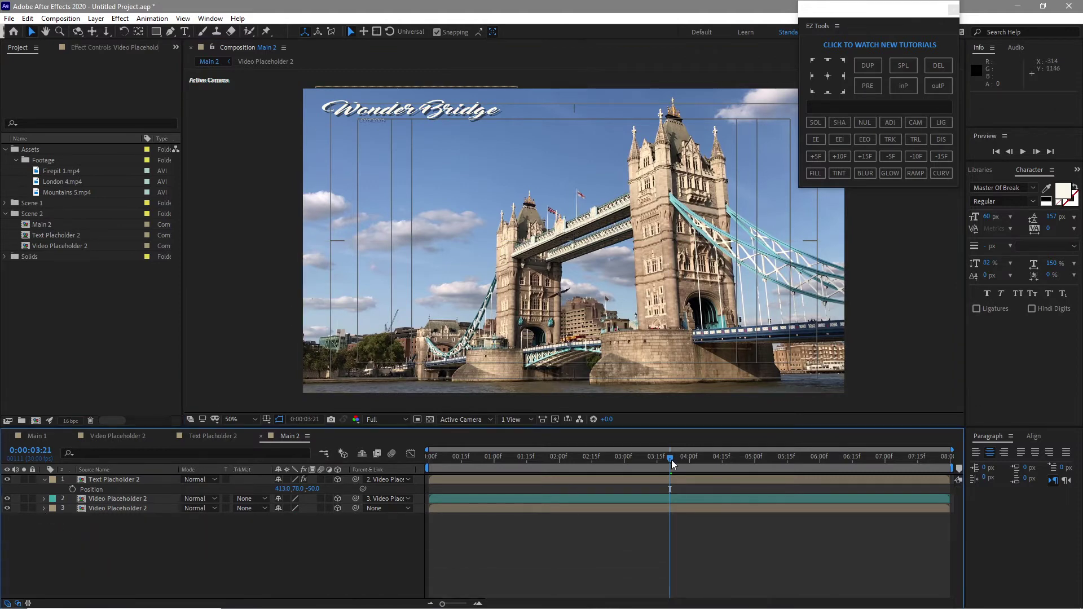
- Set the lower video layer's X Rotation keyframe at 0:00 to 110° and preview the folding animation
drag(670, 458, 405, 391)
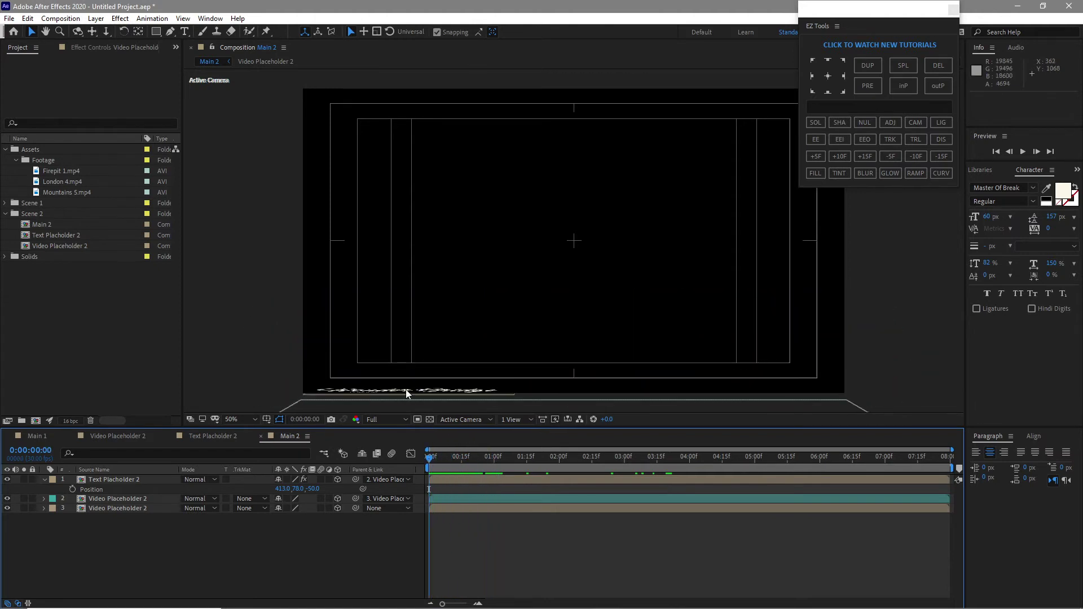
click(119, 509)
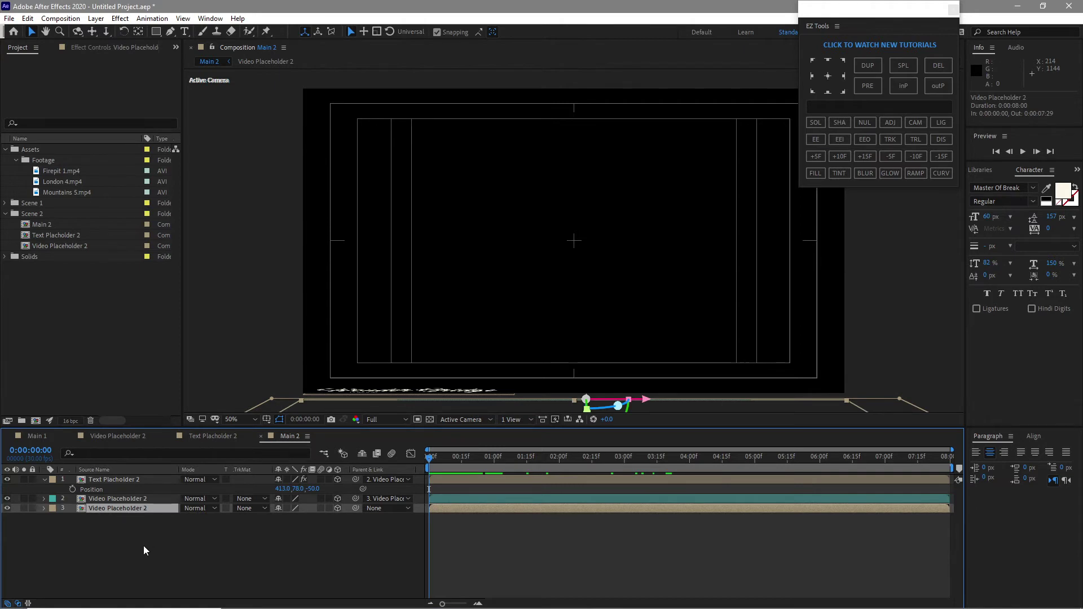
key(r)
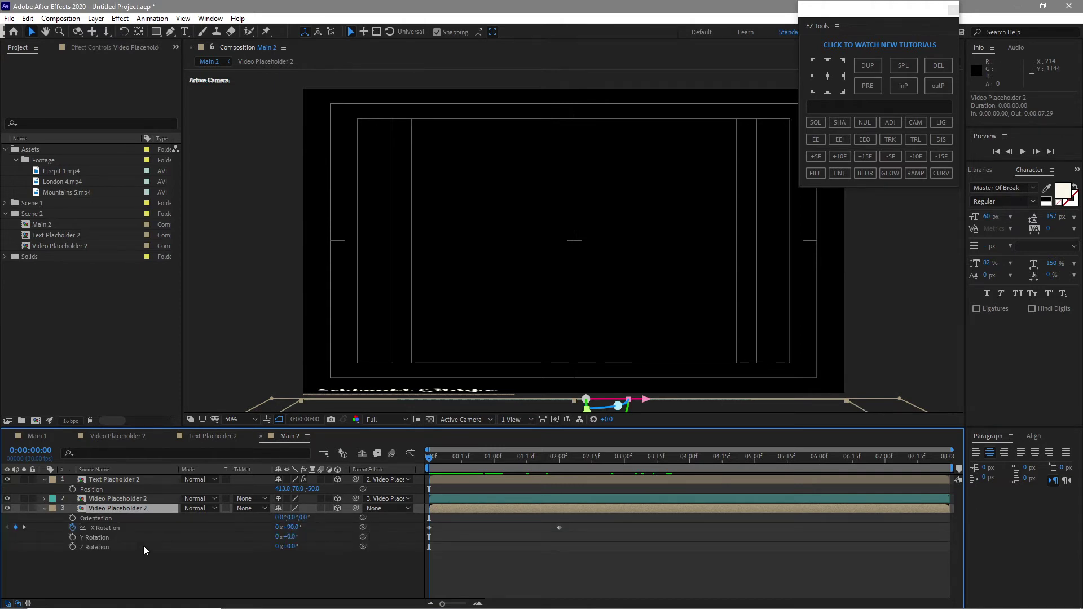
click(291, 527)
text(110)
click(361, 406)
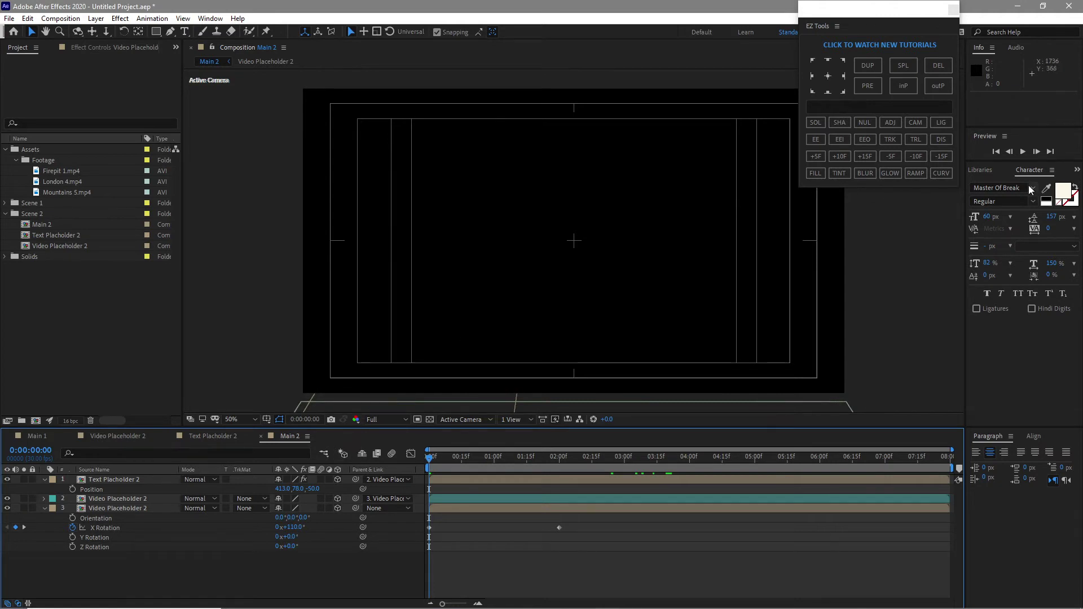
click(1021, 152)
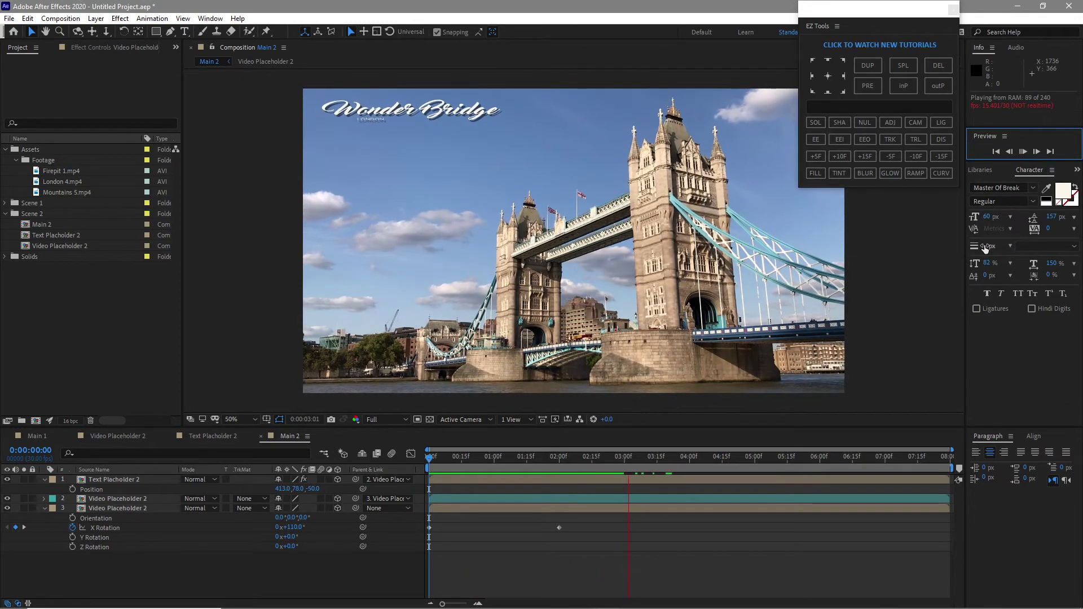
click(1022, 151)
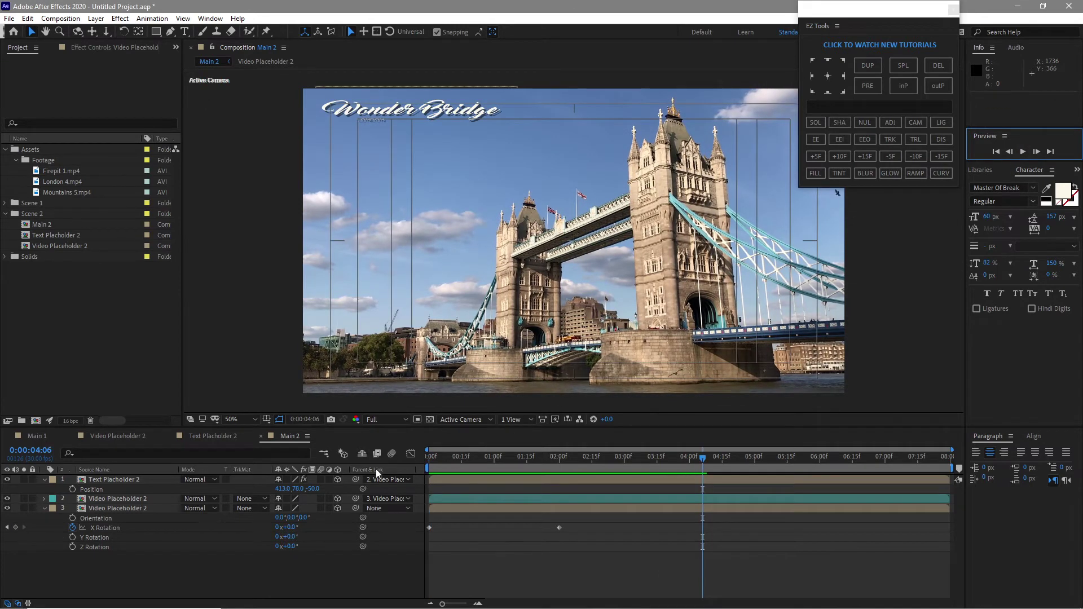
- In the Top view, move the text layer along Z to about -20, and preview the animation through the Active Camera
click(134, 482)
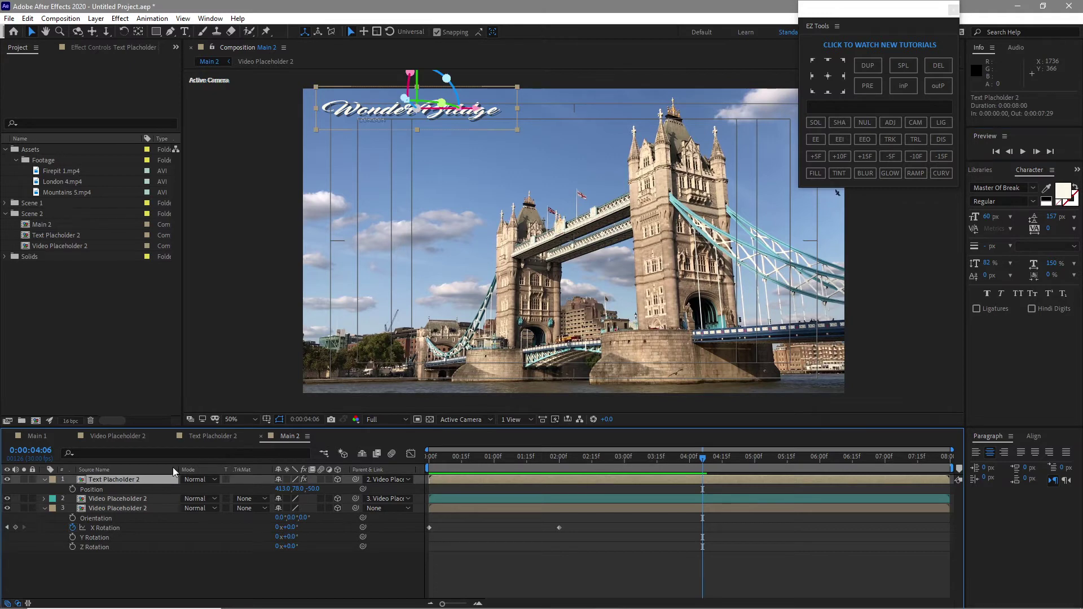
click(465, 419)
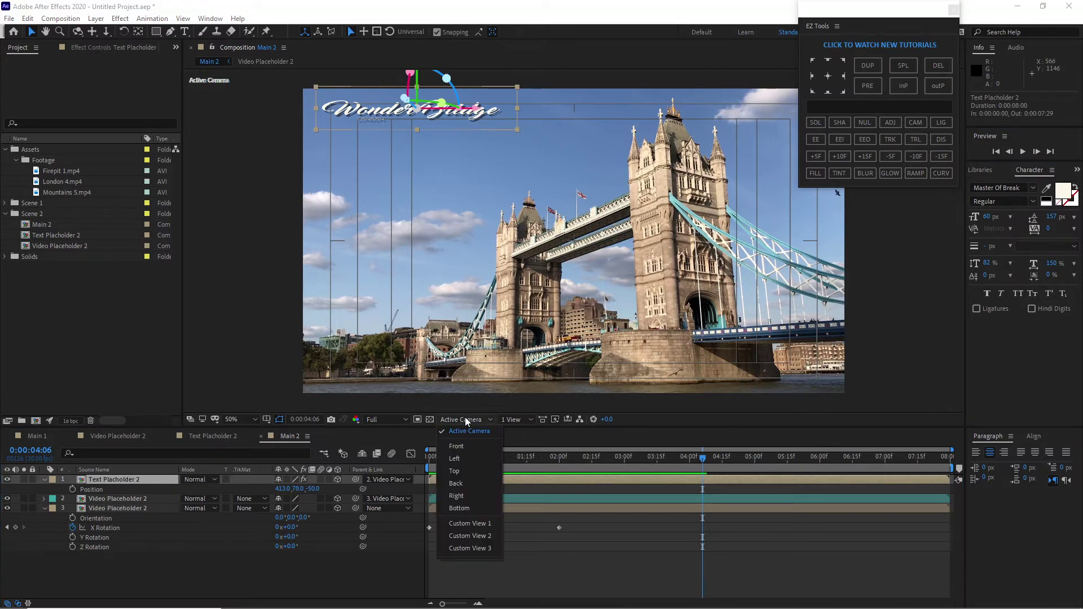
click(458, 471)
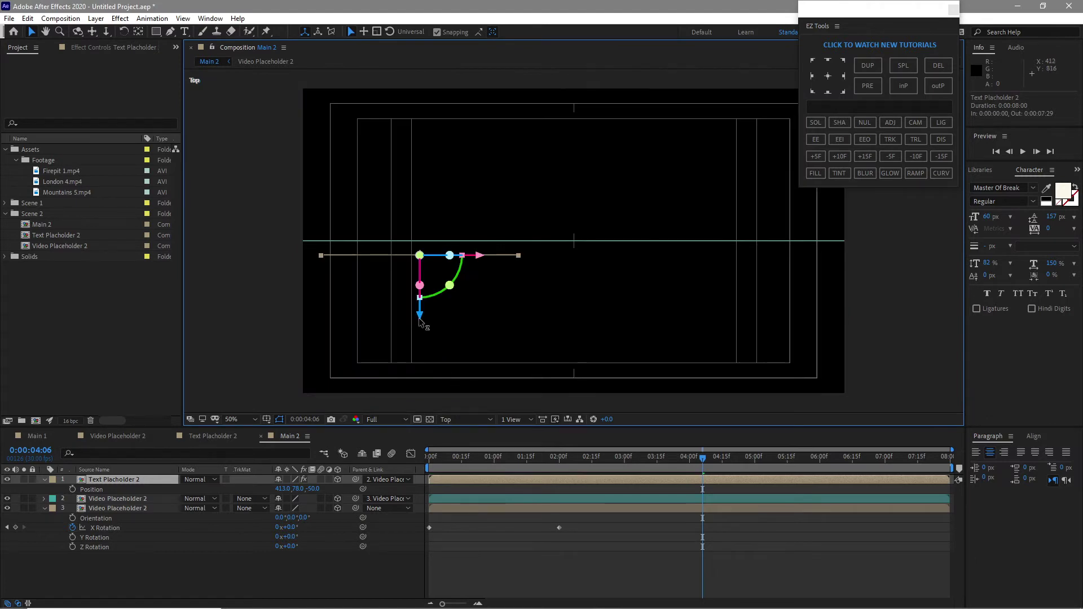
drag(419, 322, 422, 310)
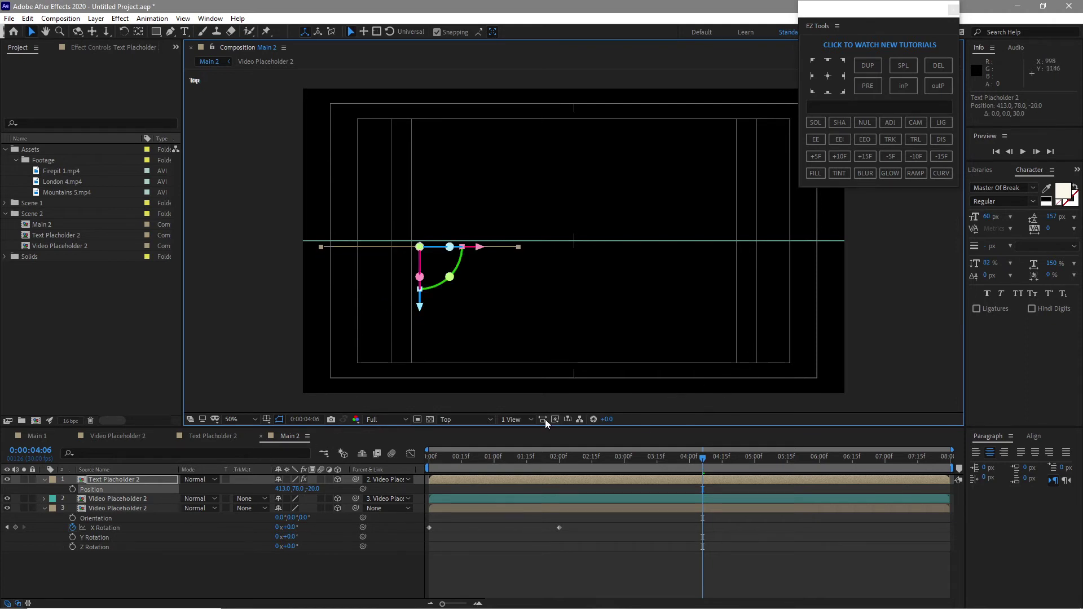
click(485, 419)
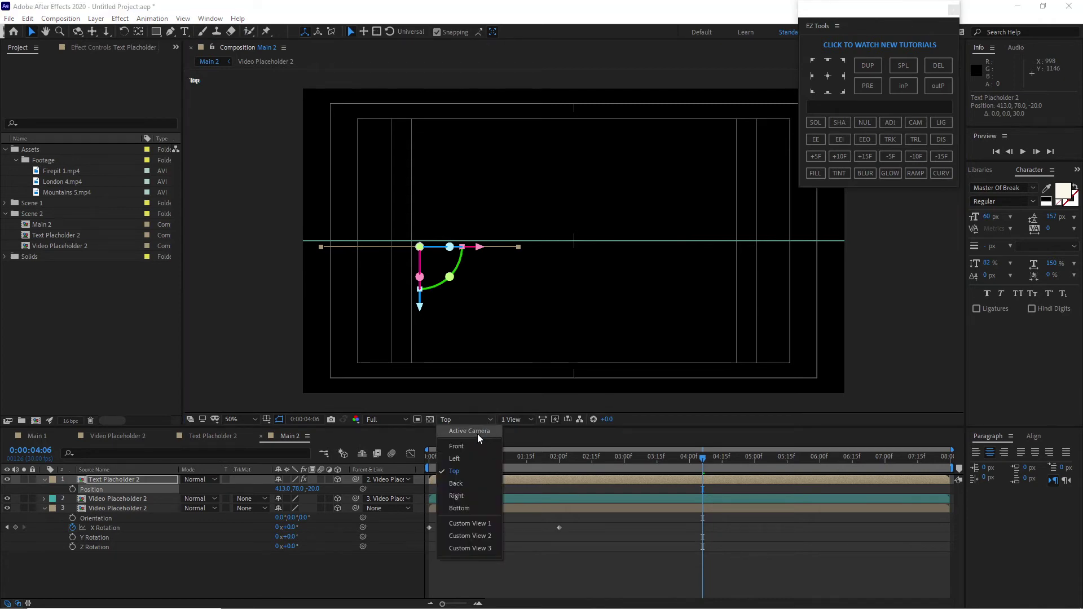
click(478, 434)
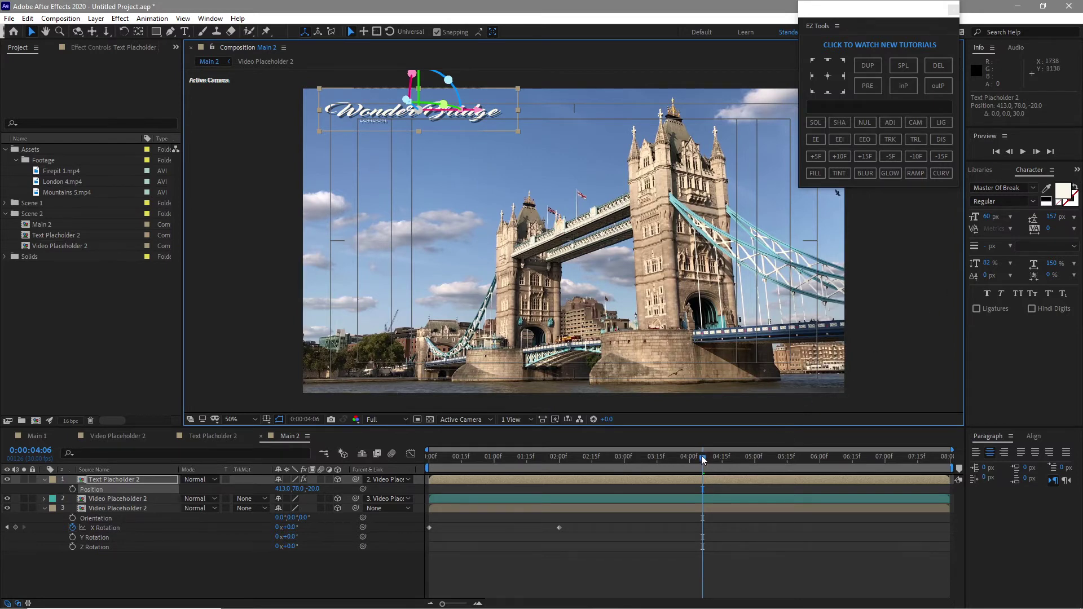
drag(702, 459, 391, 516)
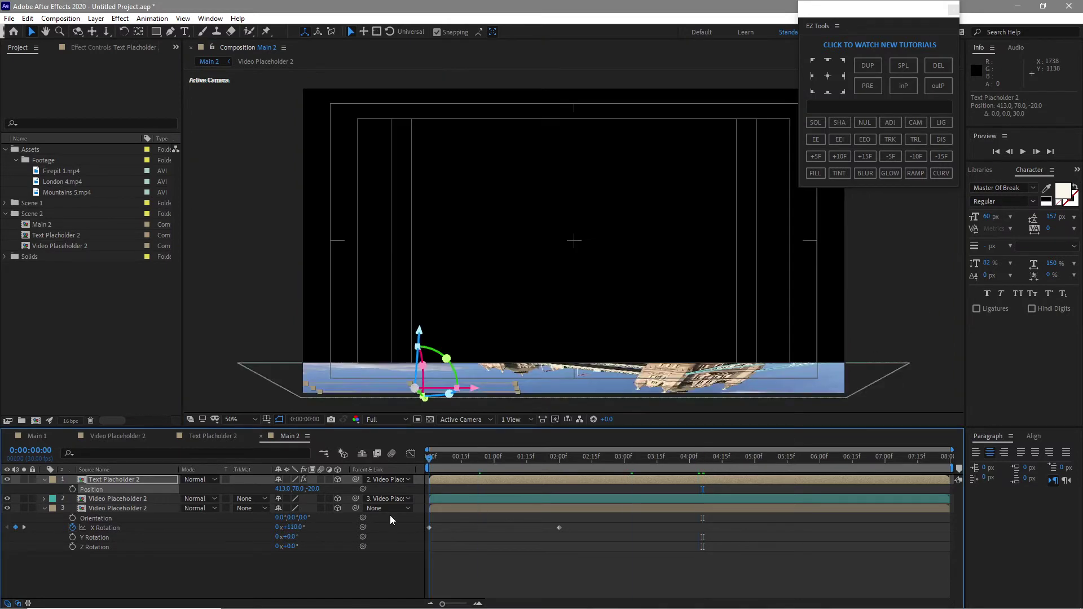
click(1026, 150)
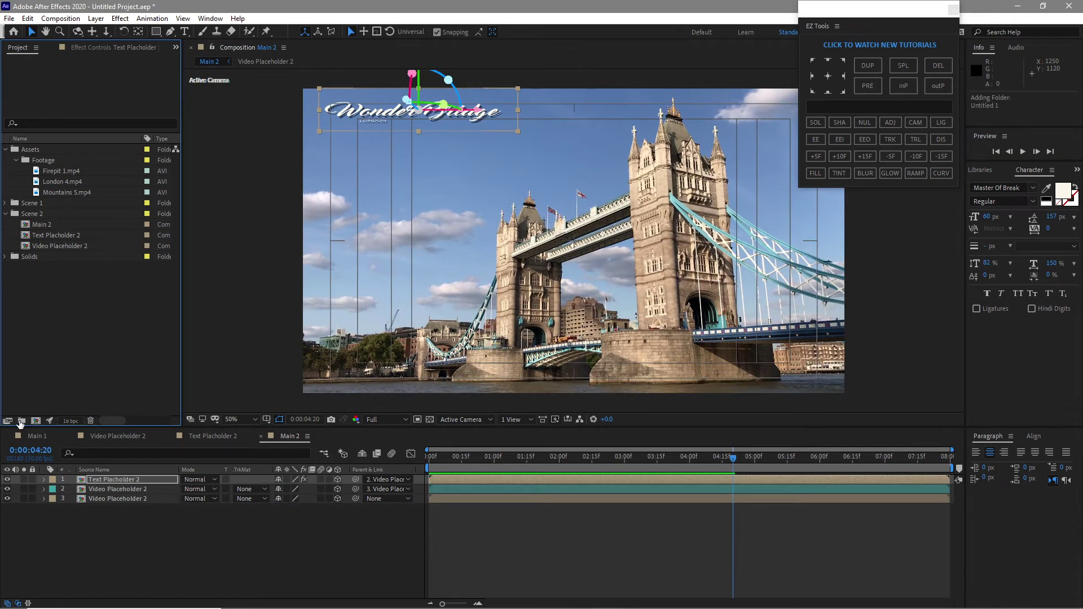
- Create a new project folder named Scene 3
click(21, 421)
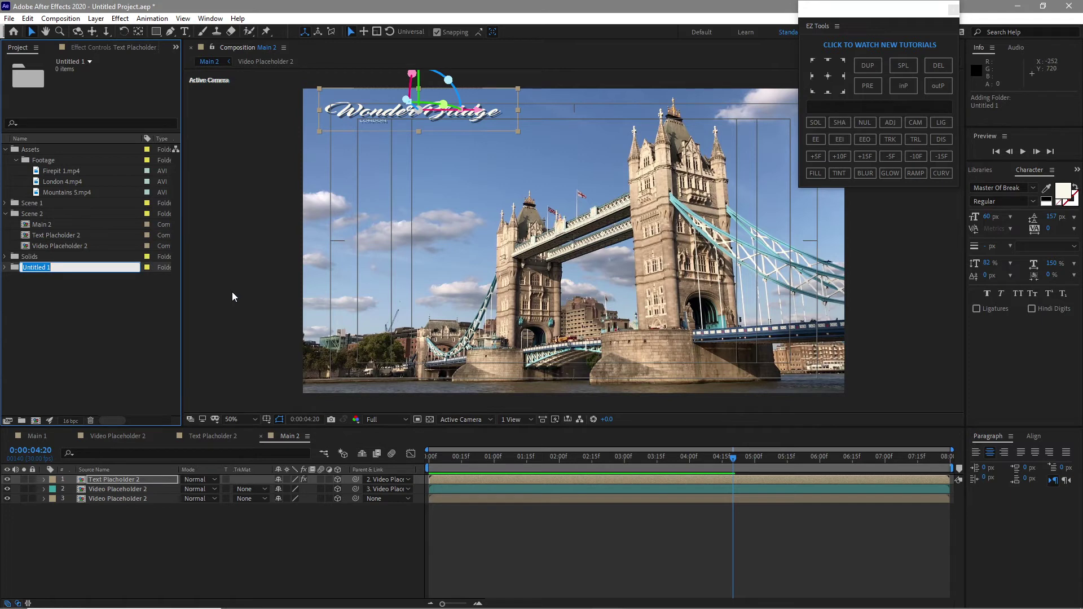
text(Scene 3)
click(72, 347)
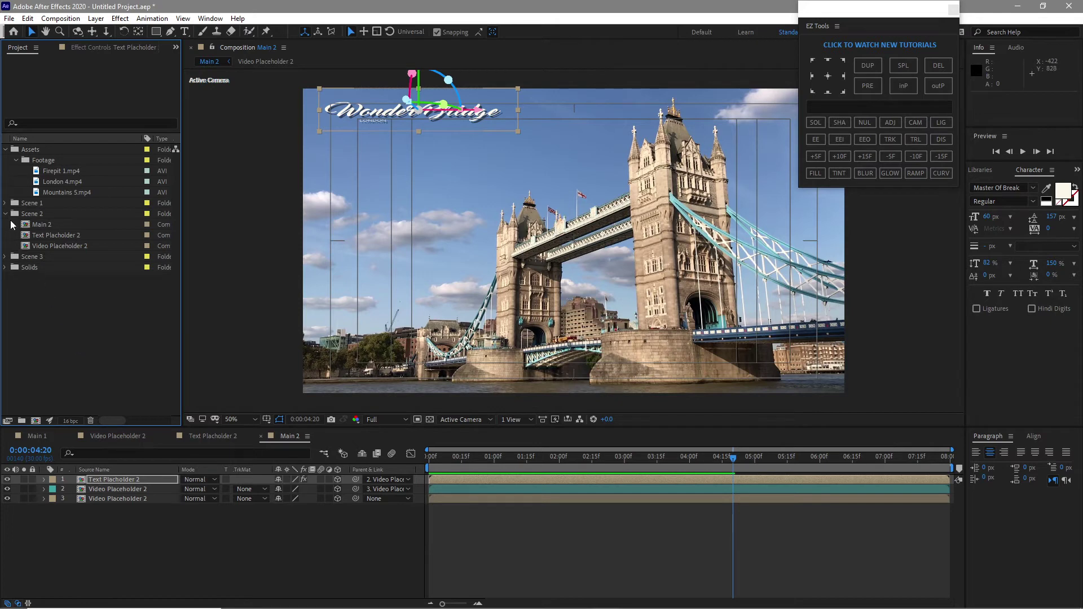
- Duplicate the three Scene 2 compositions and move the copies into the Scene 3 folder
drag(12, 226, 38, 239)
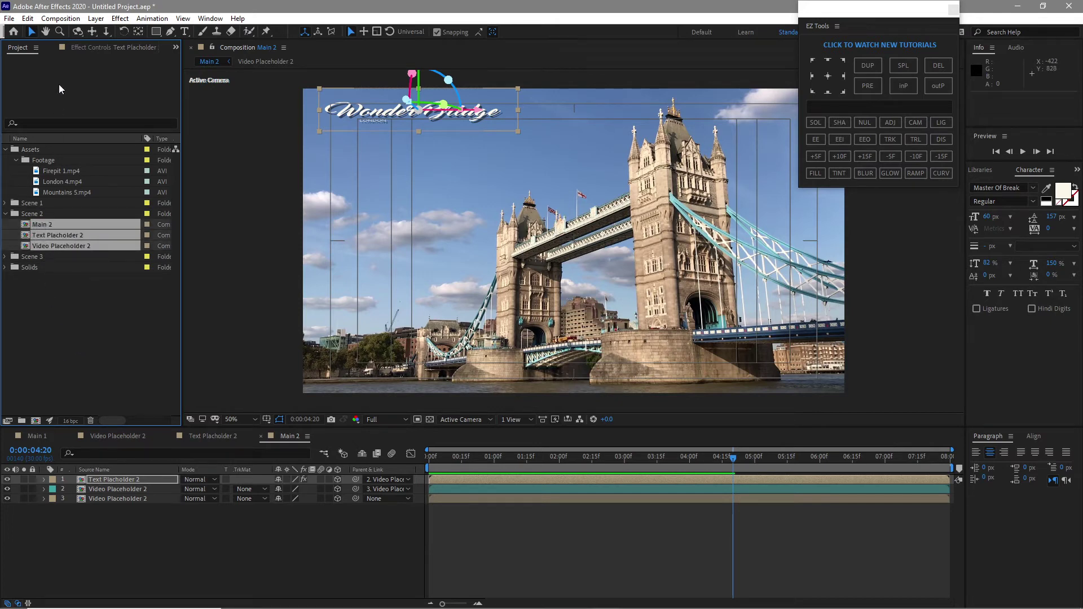
click(27, 18)
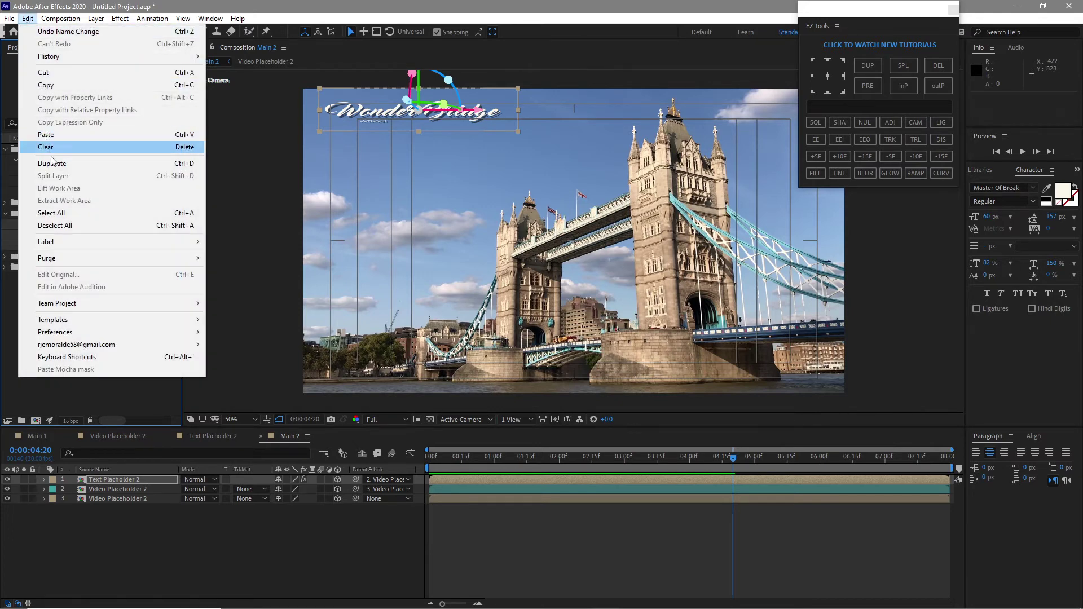
click(54, 167)
drag(64, 278, 63, 287)
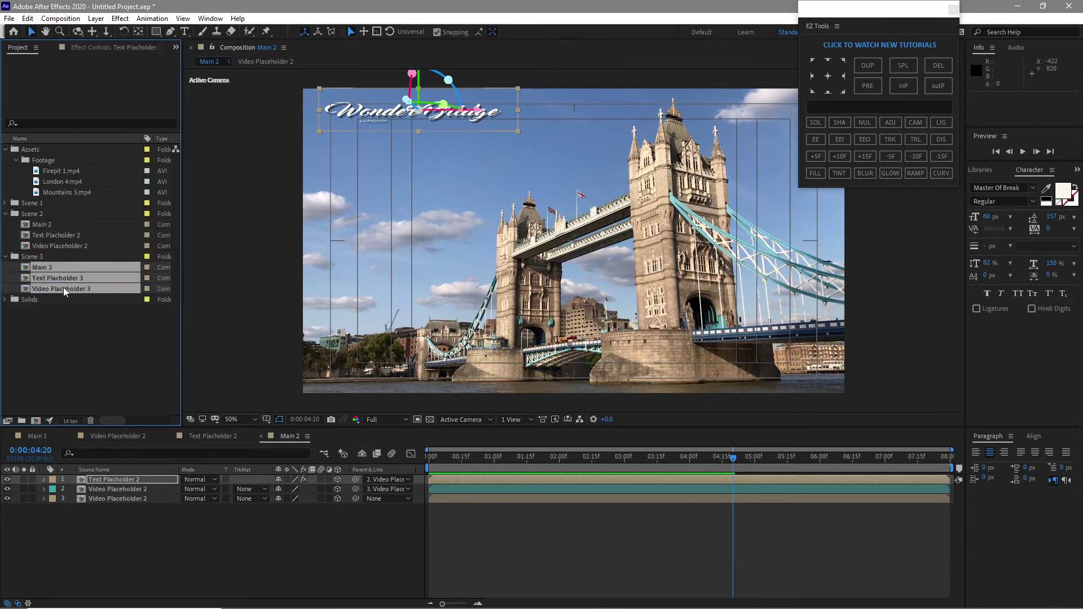
- Open the three Scene 3 compositions, close the Scene 2 timelines, and place the text placeholder's timeline just before Main 3
double_click(29, 270)
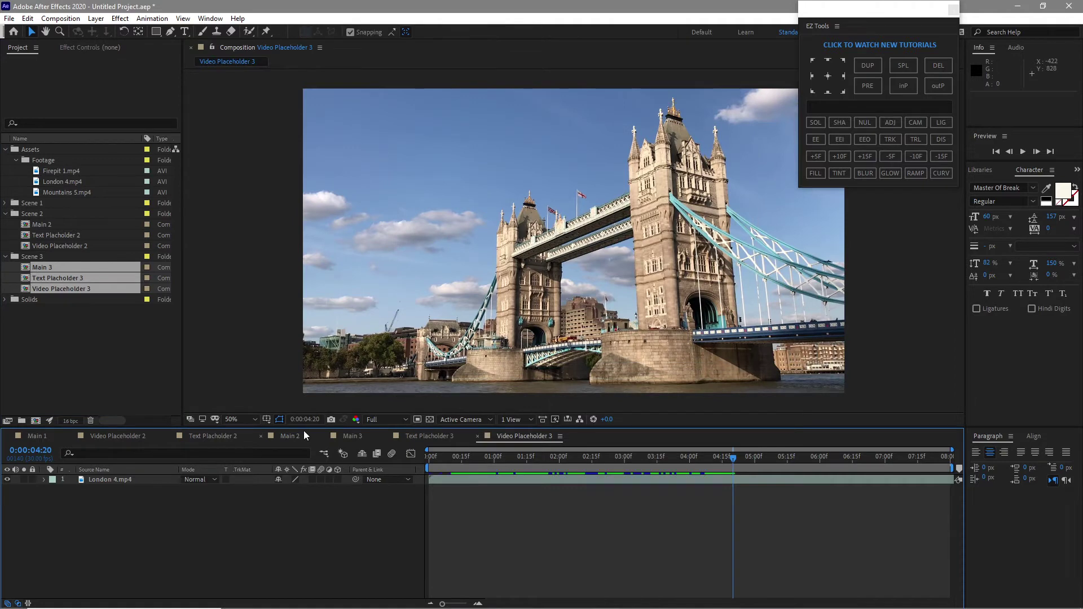
click(283, 441)
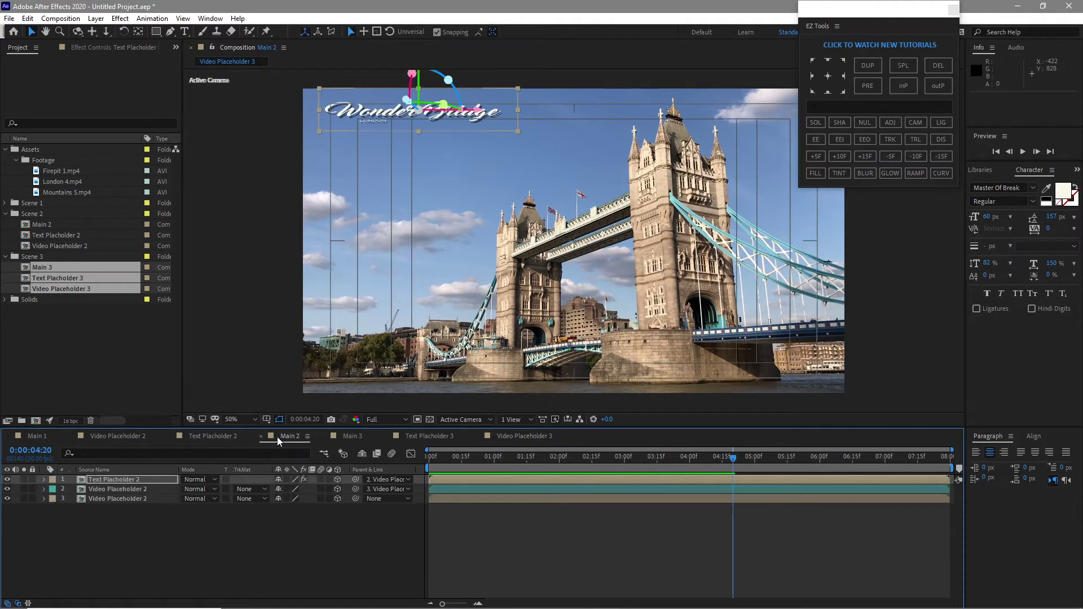
click(262, 438)
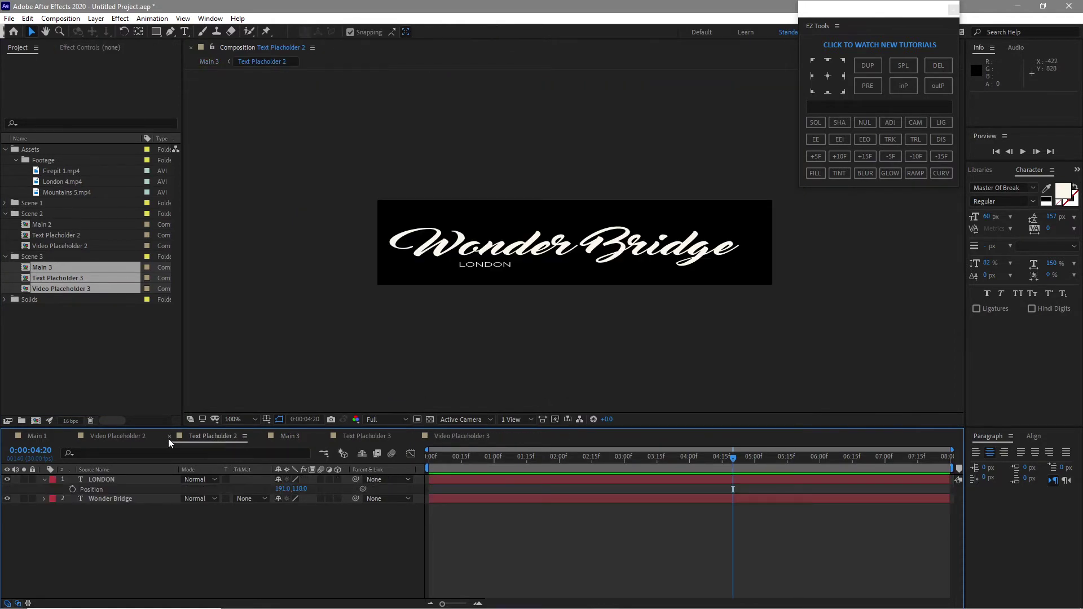
click(168, 438)
click(70, 436)
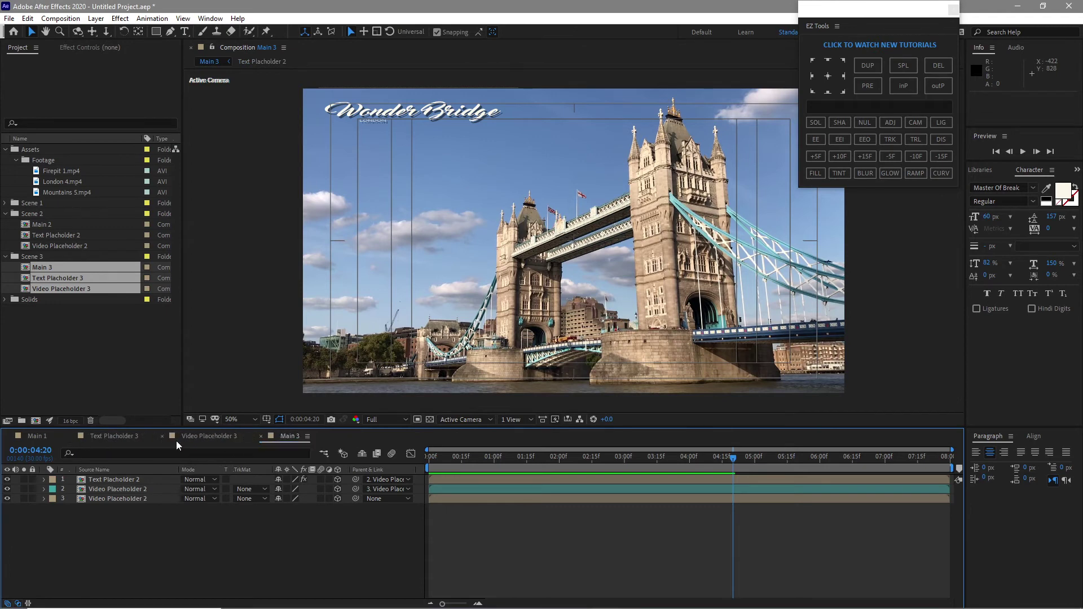
drag(126, 438, 215, 437)
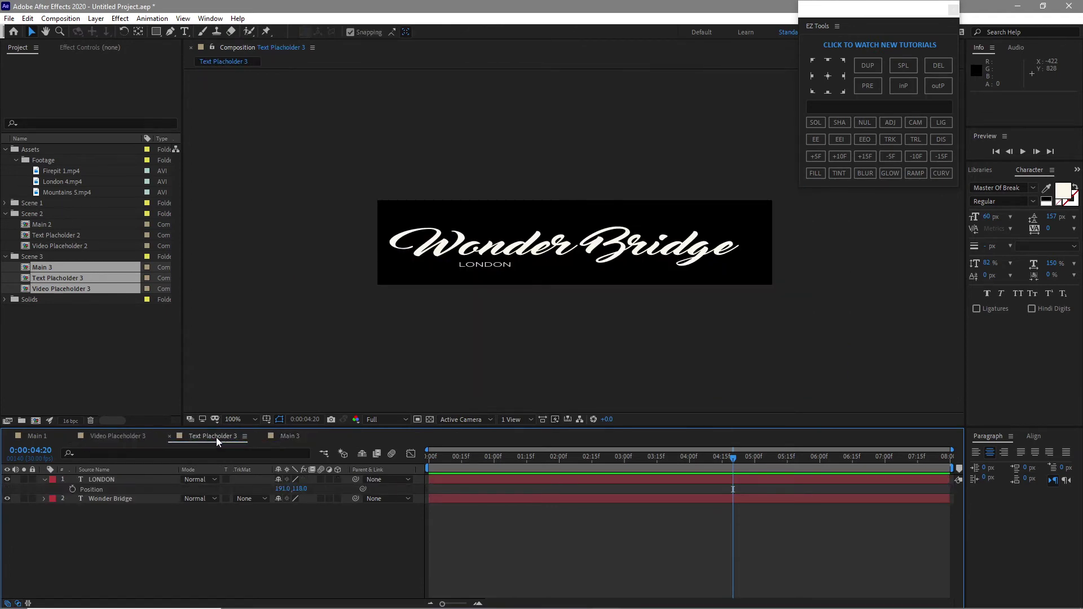
- Replace the "Wonder Bridge" title in Scene 3's text placeholder composition with "Amazing Nature"
double_click(136, 498)
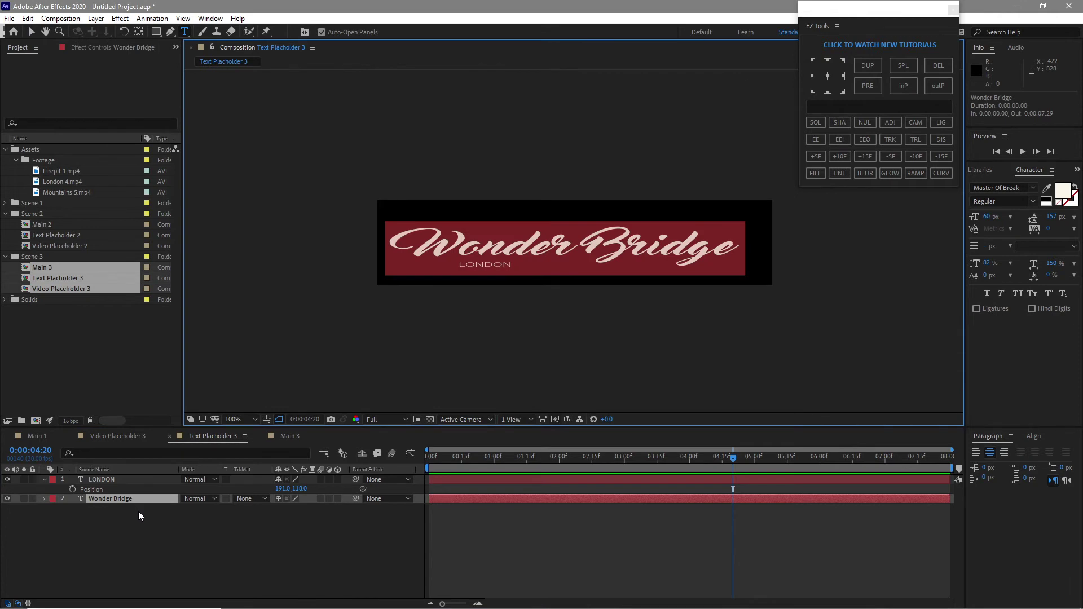
text(A)
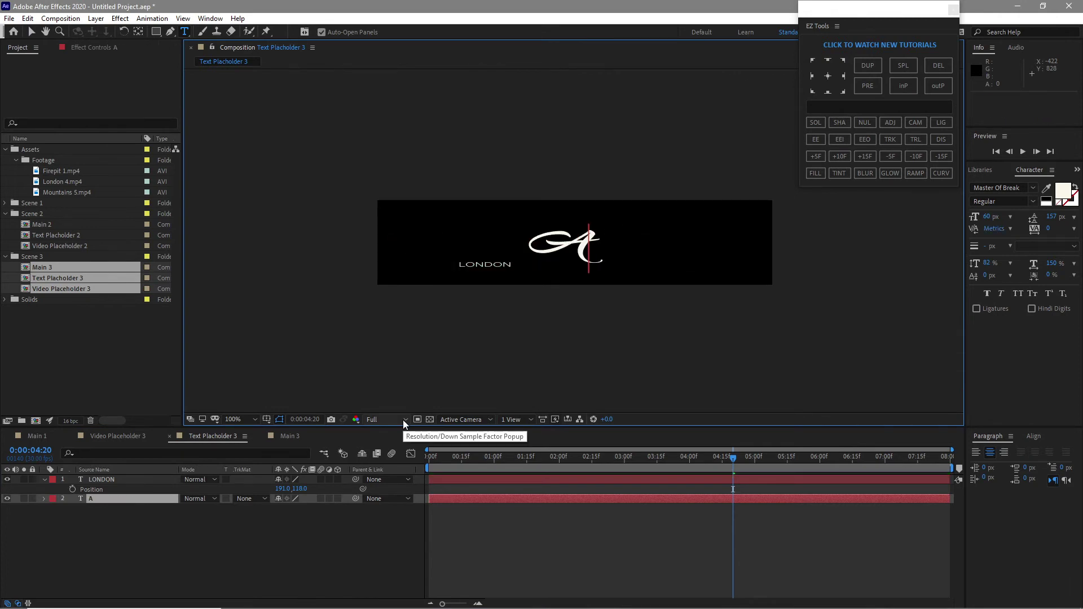
text(mazing)
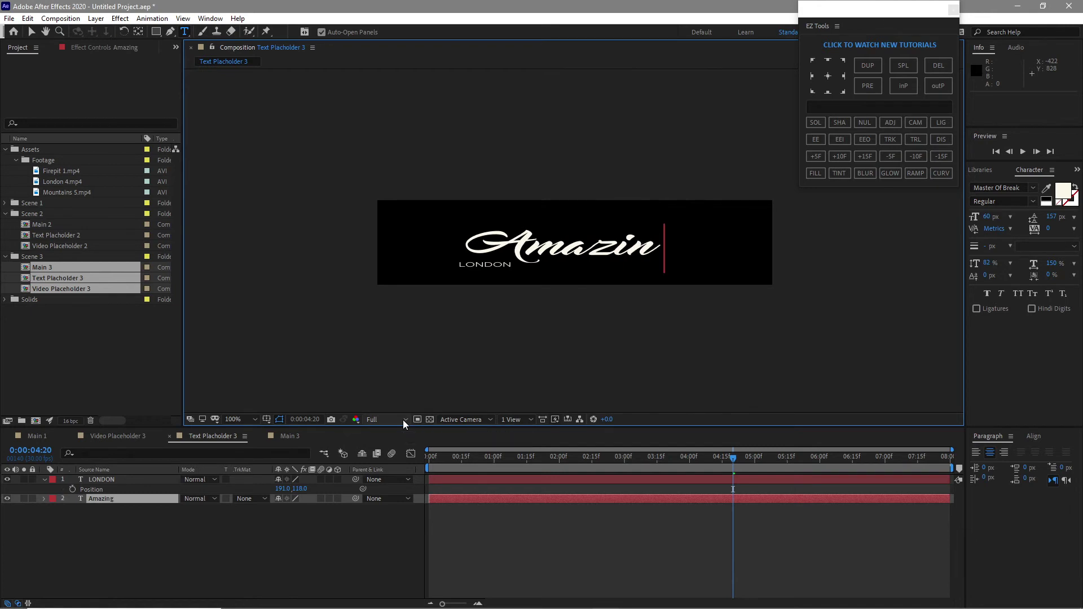
text( Nature)
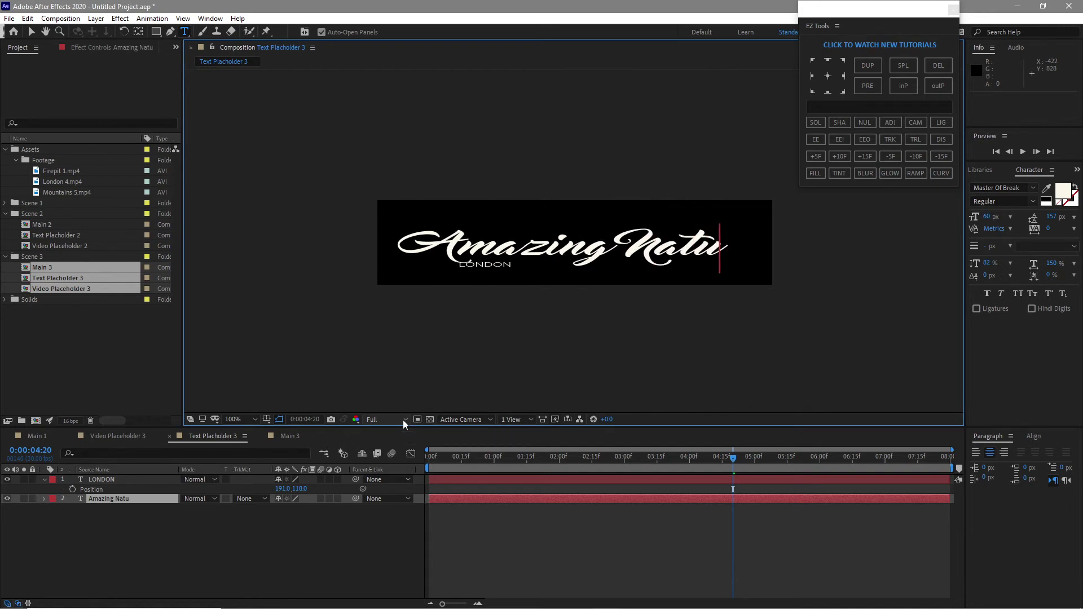
- Replace the small "LONDON" text with "God's"
click(103, 490)
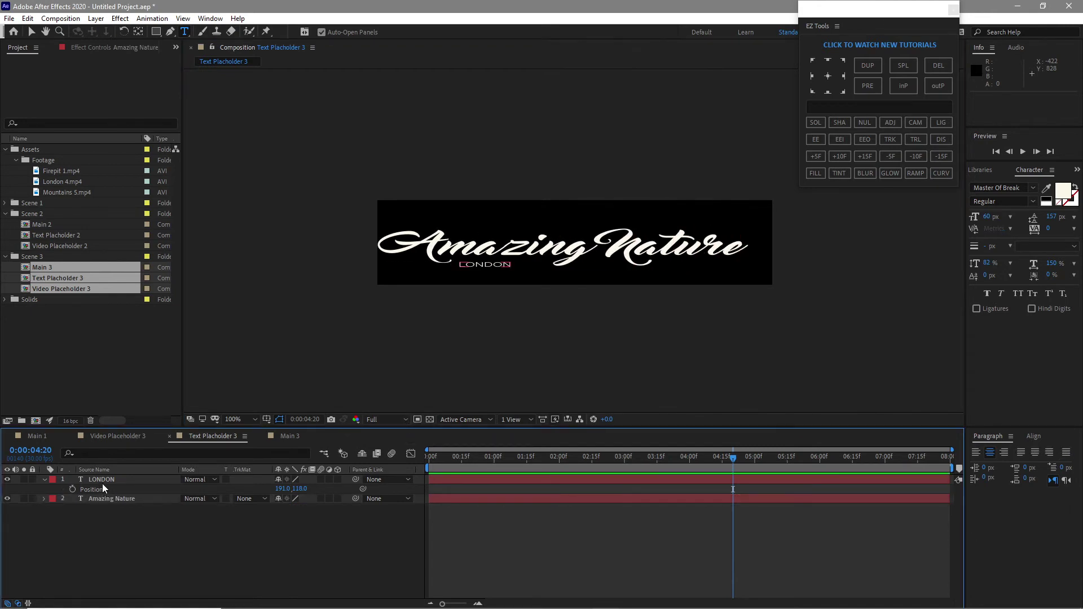
double_click(103, 483)
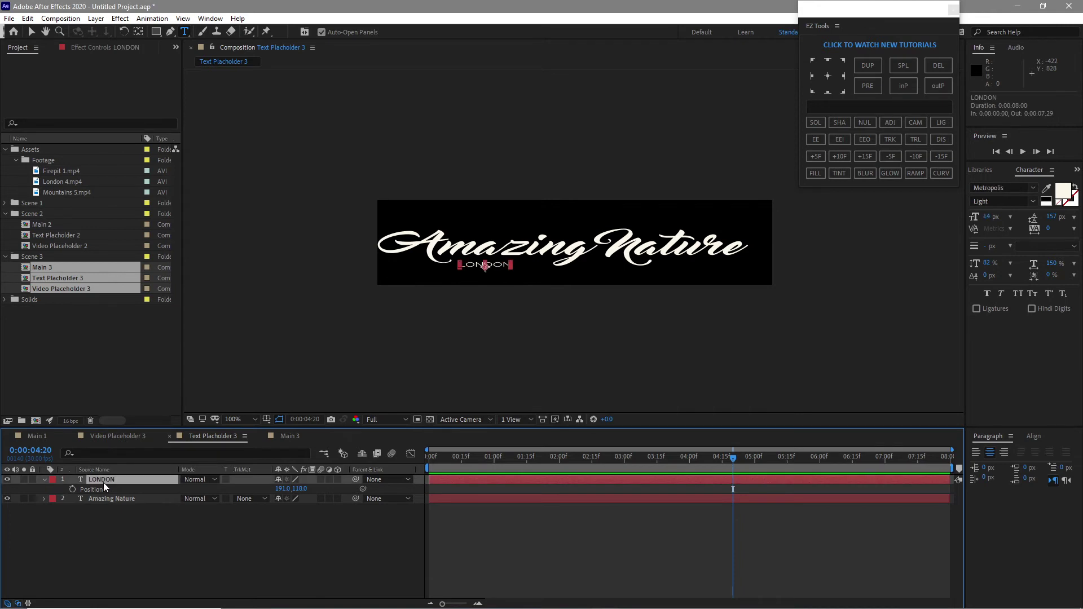
text(God's)
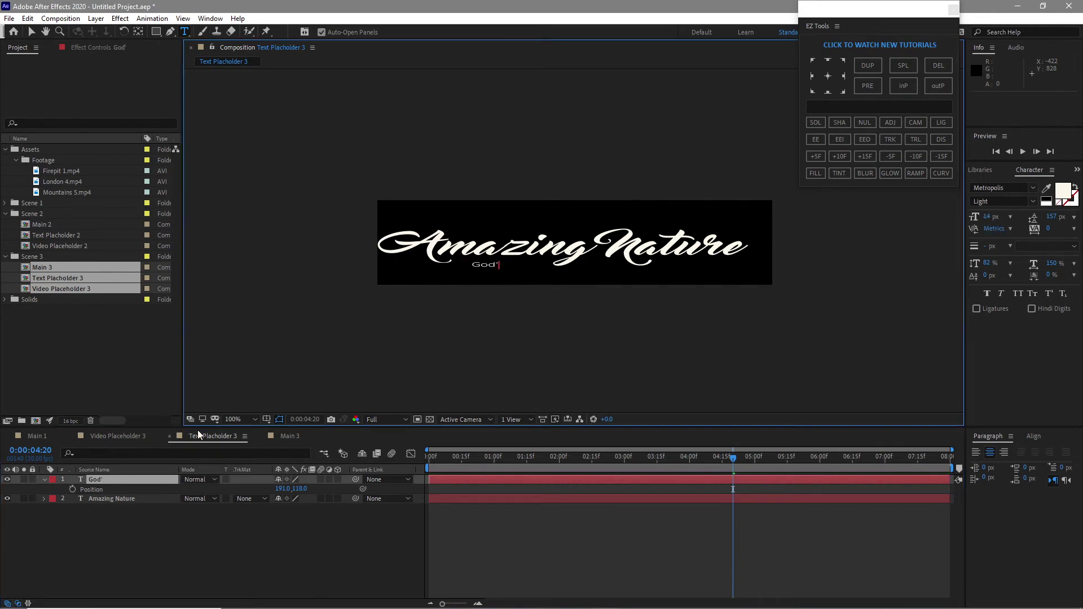
- Set the "God's" text layer's Y Position to 60 so it sits above the title
click(305, 491)
click(305, 489)
text(60)
key(Return)
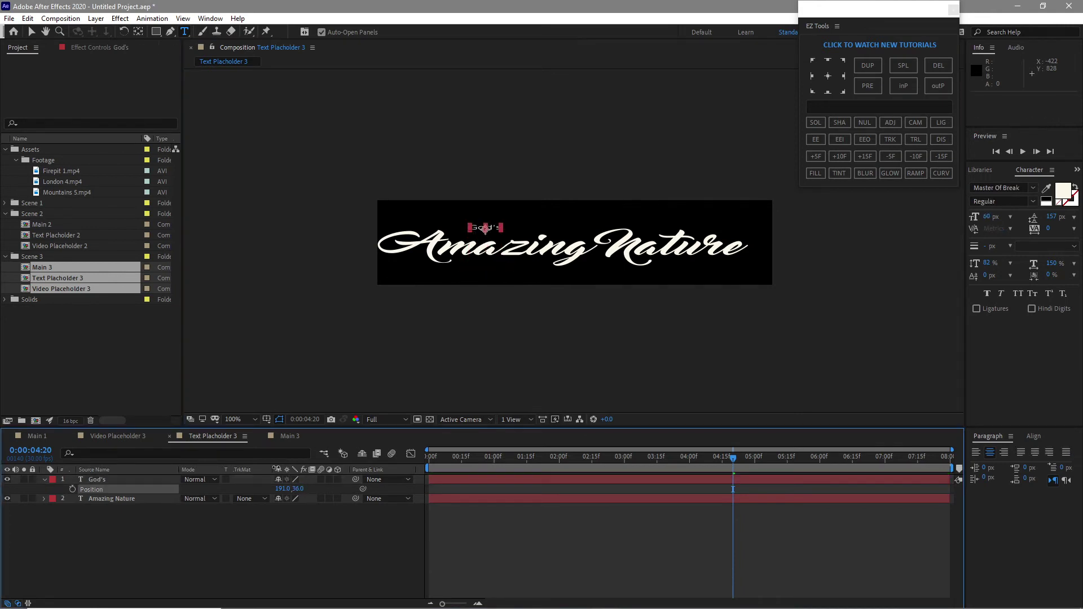
click(292, 522)
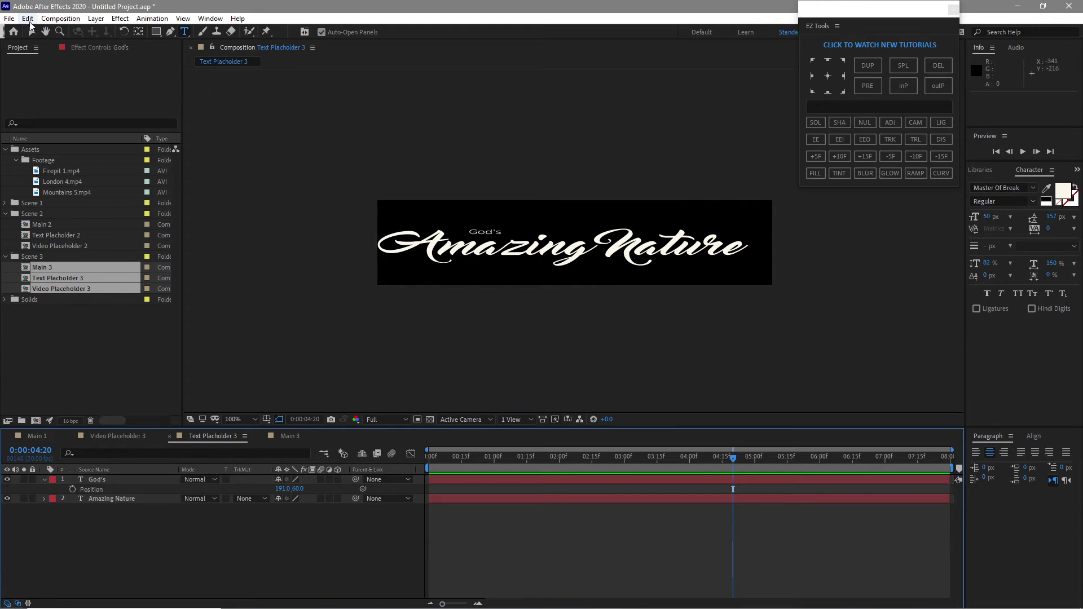
- Centre the "Amazing Nature" title horizontally in the composition
click(163, 499)
click(1033, 436)
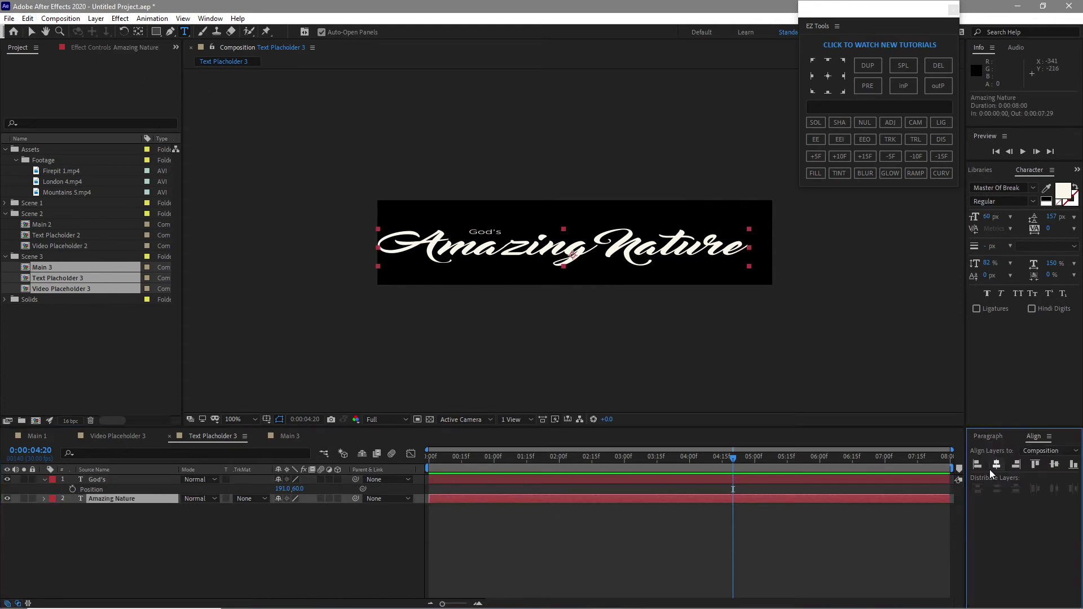
click(996, 466)
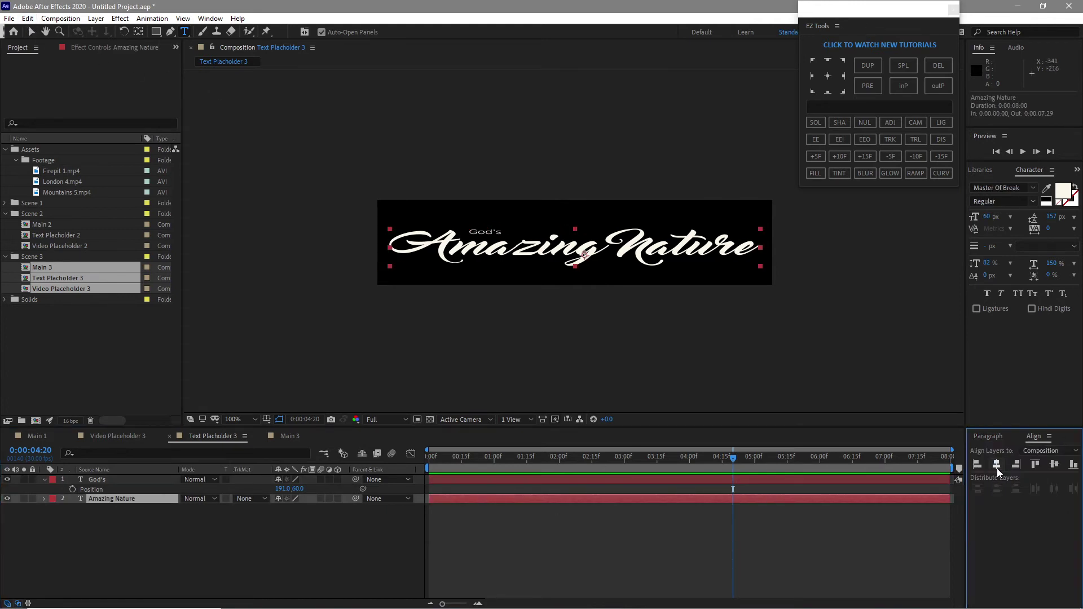
- Centre the "Amazing Nature" title vertically in the composition
click(1053, 466)
- Replace the London 4.mp4 footage in the Video Placeholder 3 composition with Mountains 5.mp4
click(106, 443)
click(110, 435)
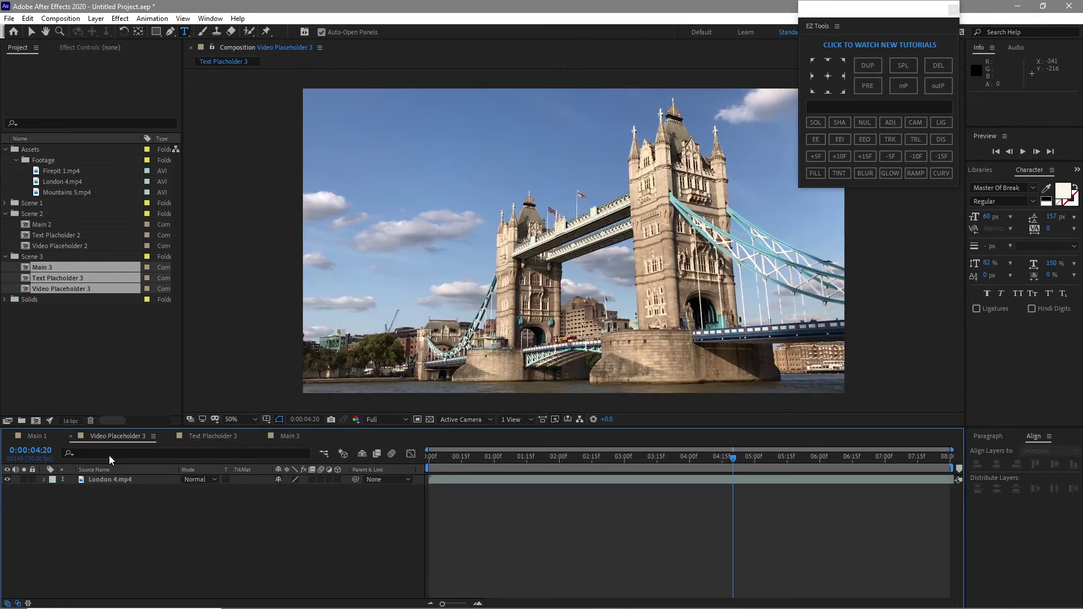
click(113, 479)
key(Delete)
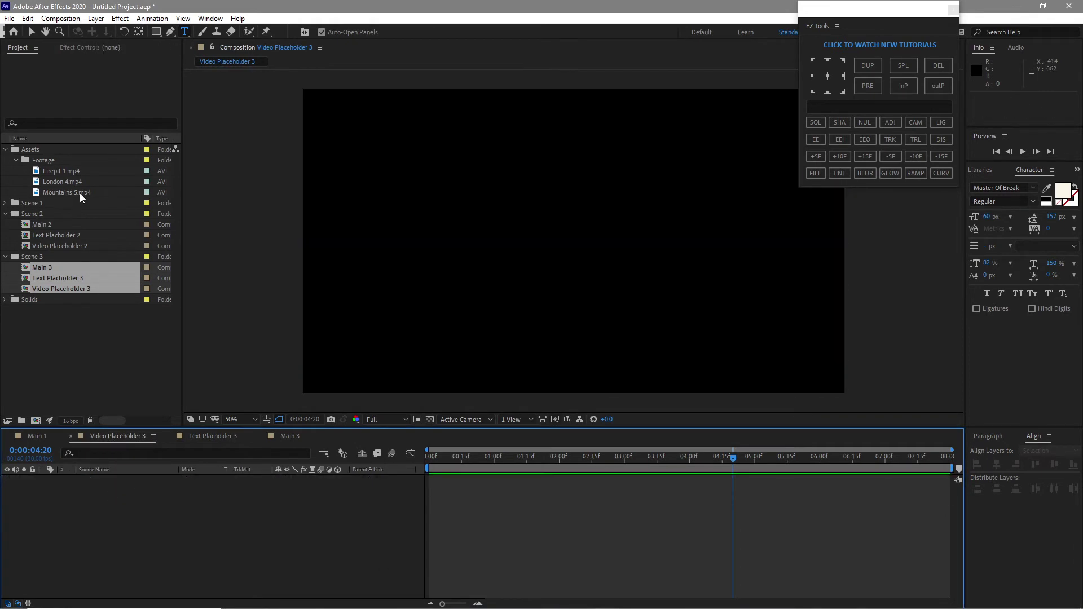
drag(80, 191, 83, 495)
- Swap the Scene 2 text layer and both video layers in Main 3 for Scene 3's text and video placeholder compositions
click(288, 436)
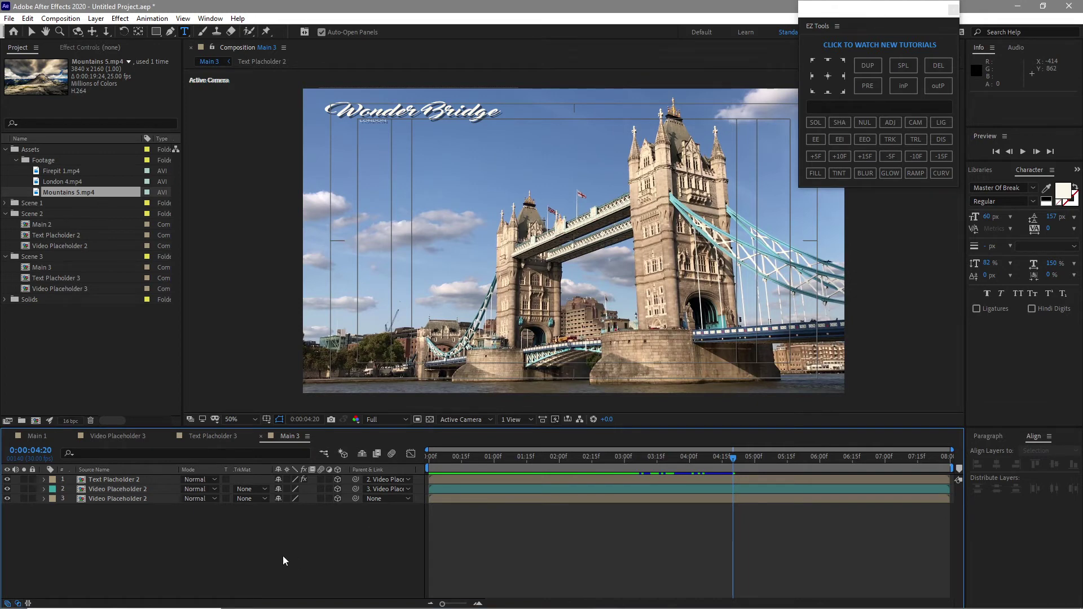
click(138, 483)
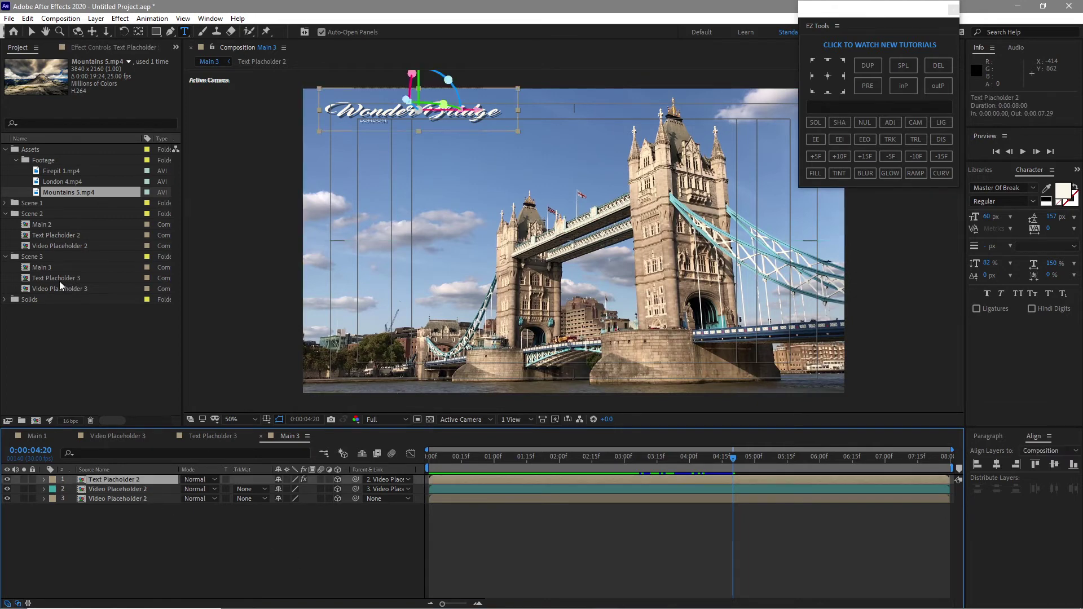
drag(59, 280, 100, 497)
click(100, 497)
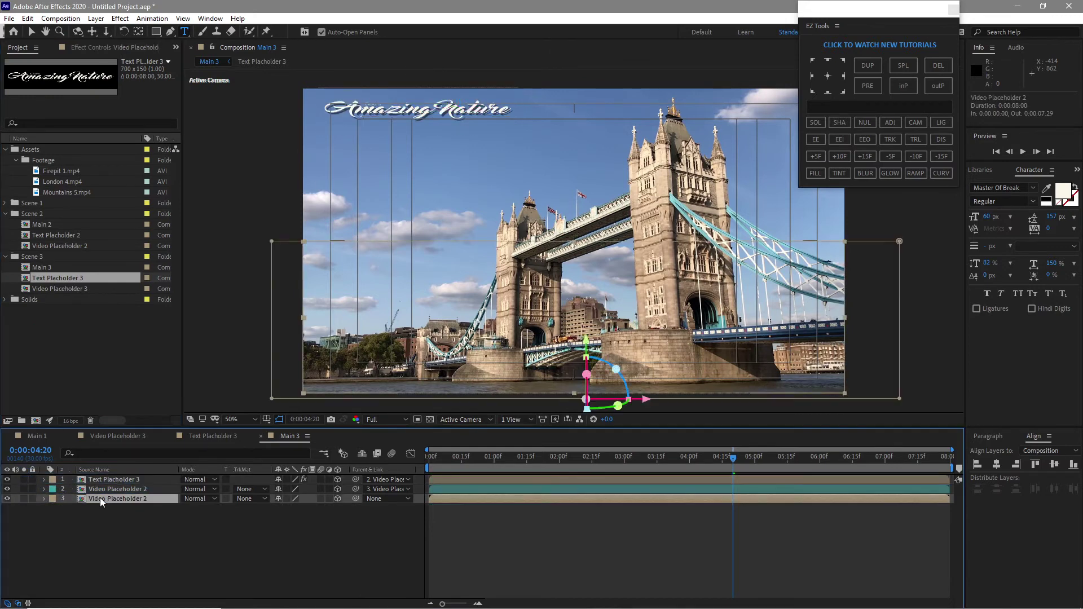
key(v)
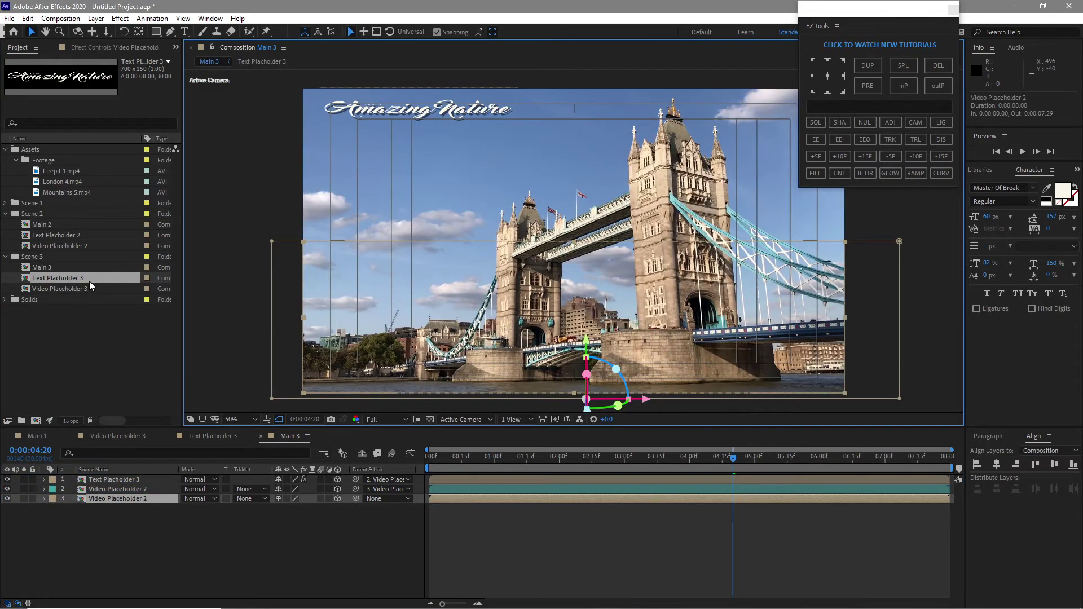
drag(90, 288, 122, 492)
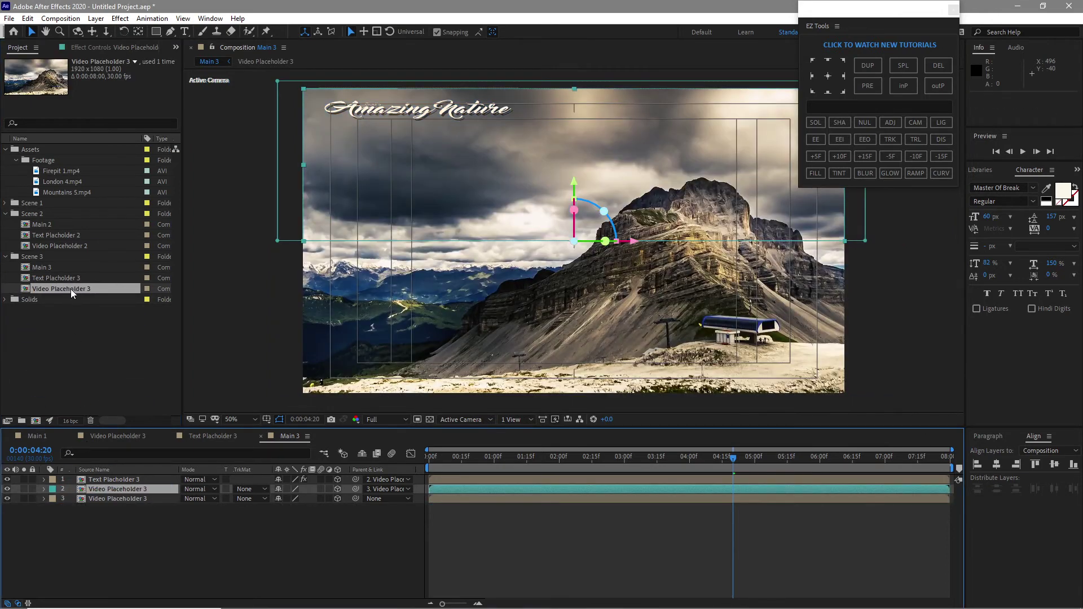
- Correct the misspelled text composition names in Scenes 3, 2 and 1 to "Text Placeholder", keeping each scene number
click(70, 278)
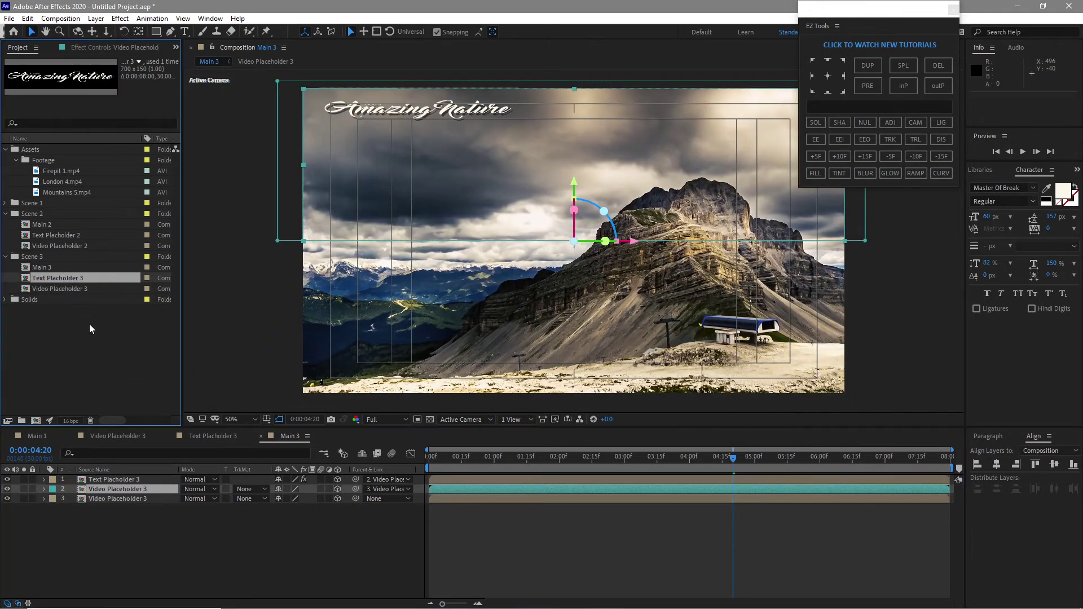
right_click(107, 278)
click(171, 462)
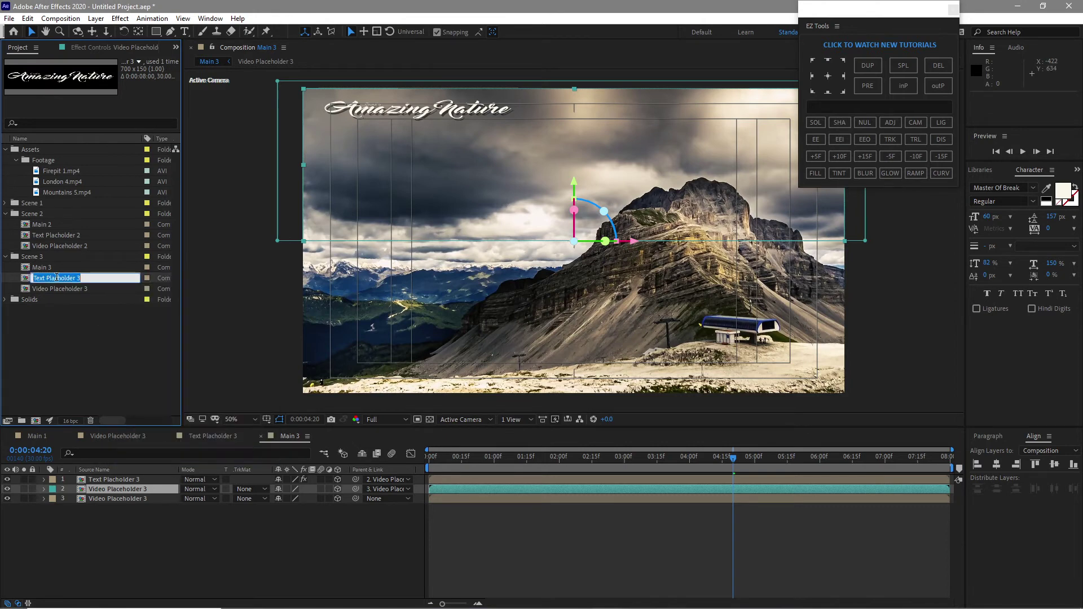
click(57, 278)
right_click(45, 235)
click(73, 416)
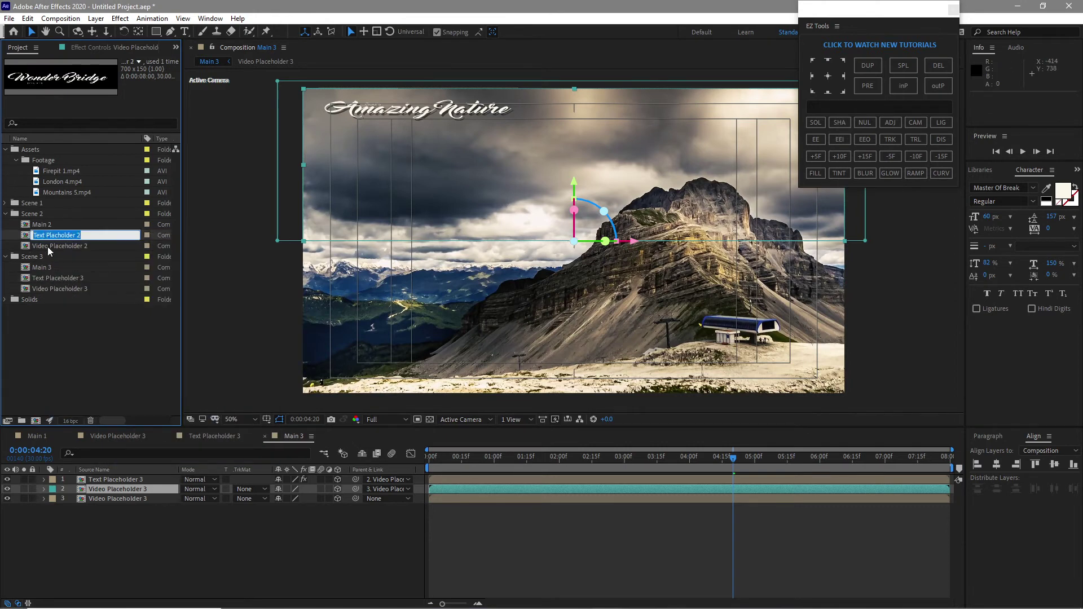
text(e)
click(5, 203)
right_click(29, 222)
click(83, 322)
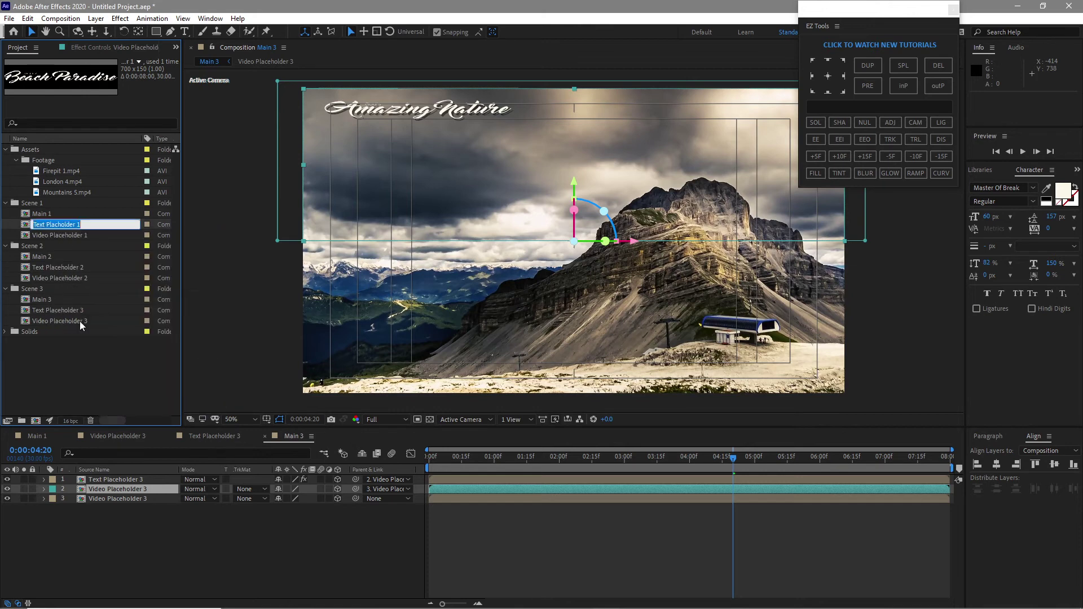
click(57, 225)
text(e)
key(Return)
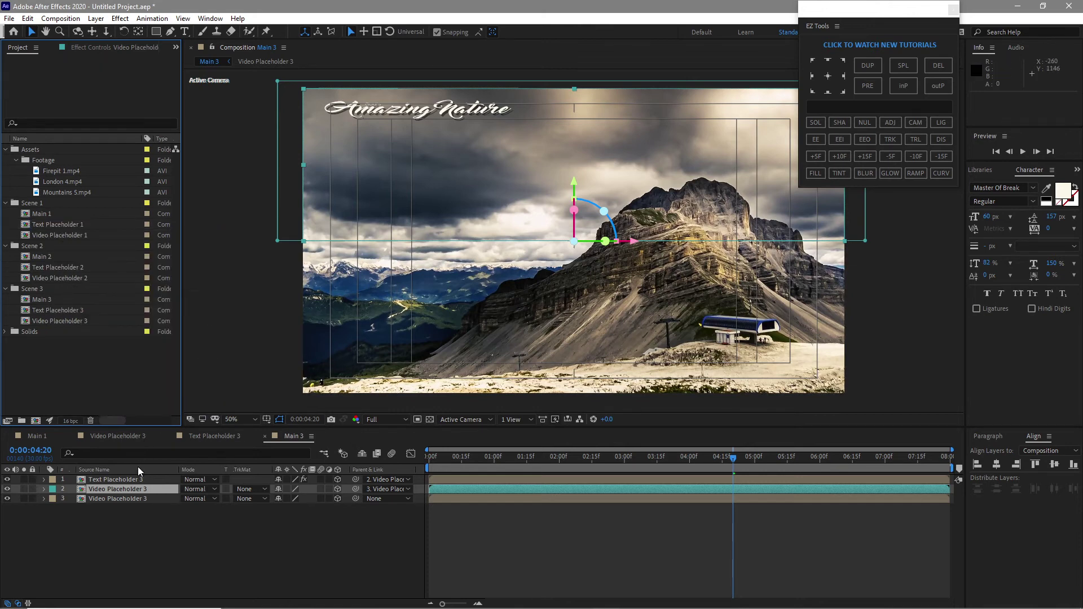
- Delete the existing mask from both Video Placeholder 3 layers in Main 3
click(215, 580)
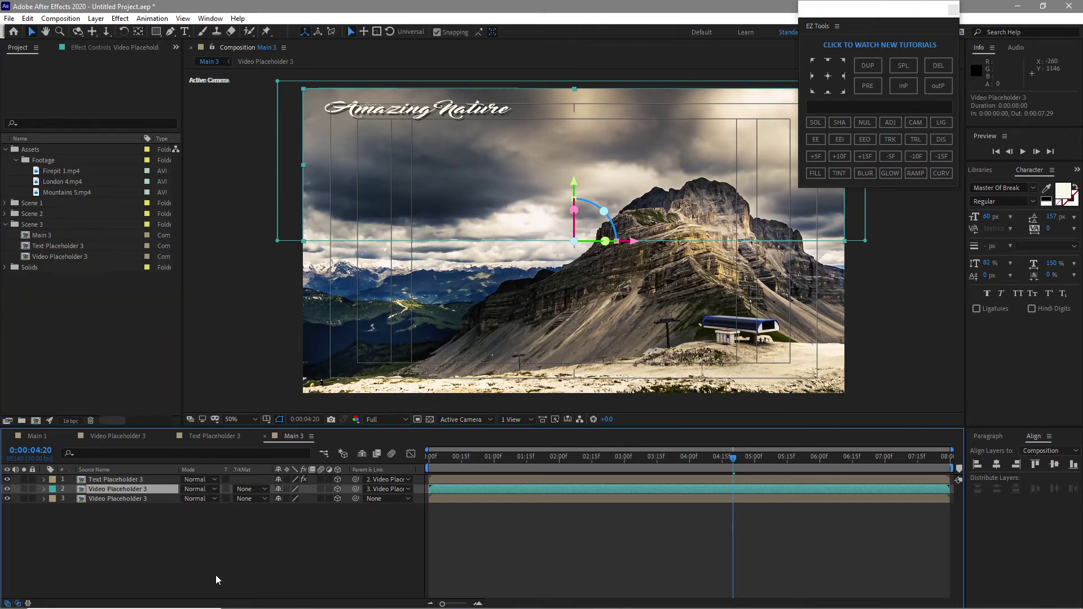
key(m)
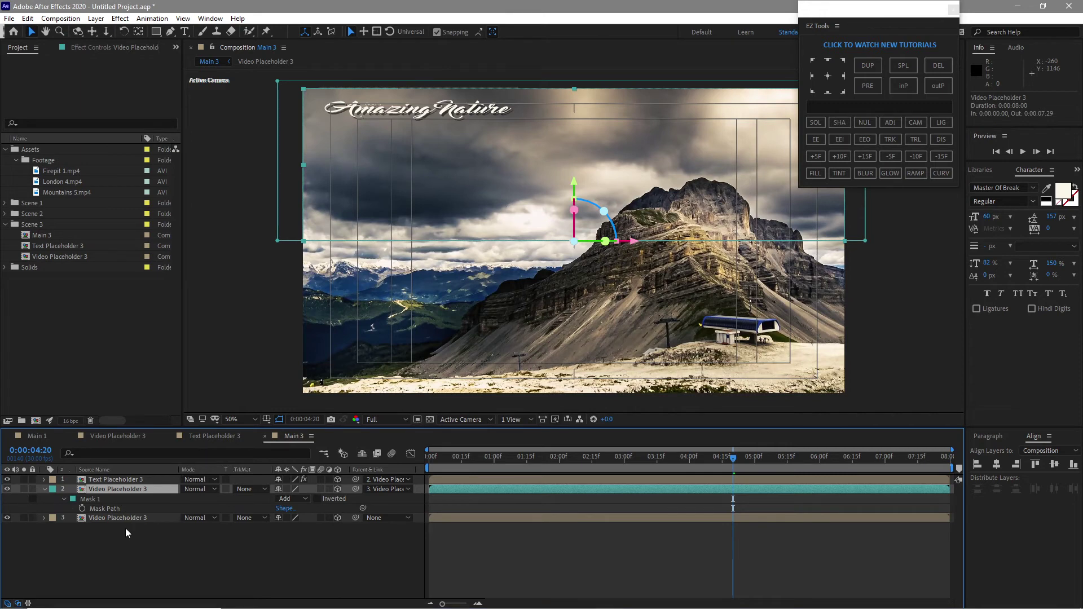
key(Delete)
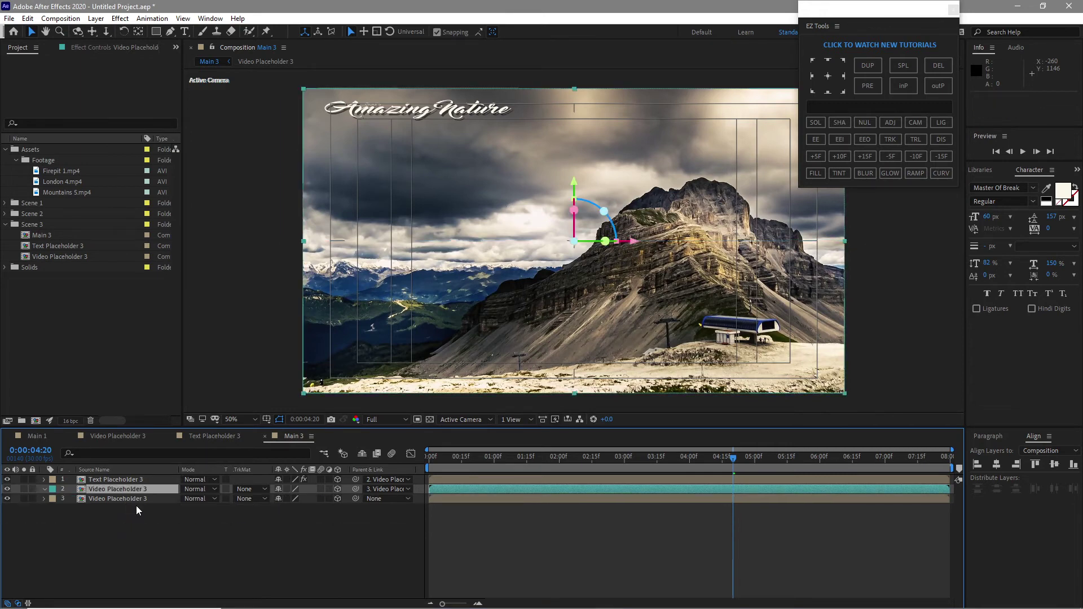
click(135, 504)
key(m)
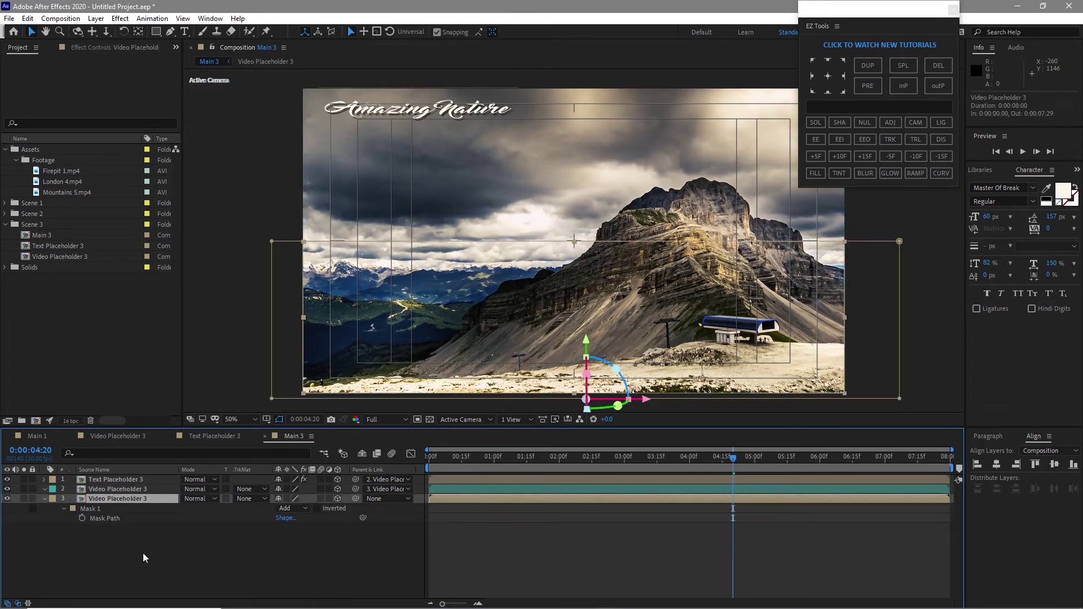
click(175, 508)
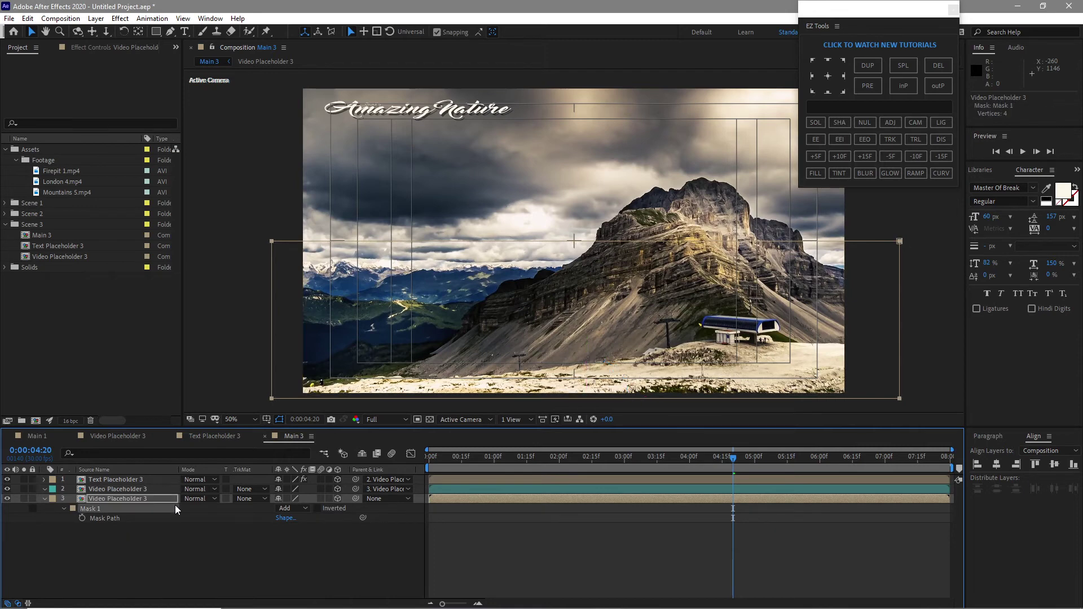
key(Delete)
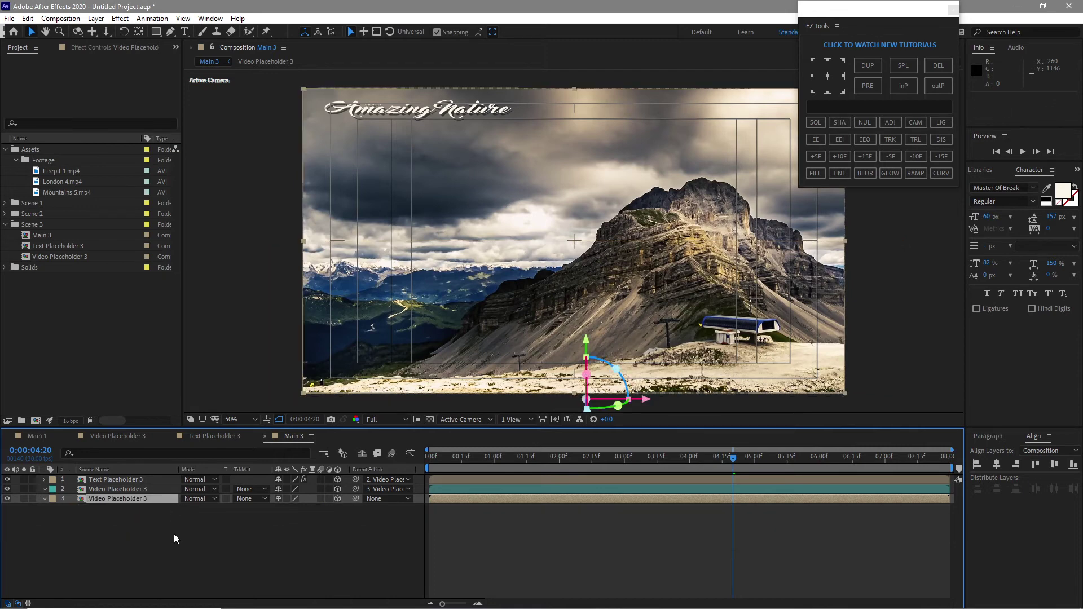
- Draw rectangular masks covering the left half on the upper Video Placeholder 3 layer and the right half on the lower one
key(ctrl+Up)
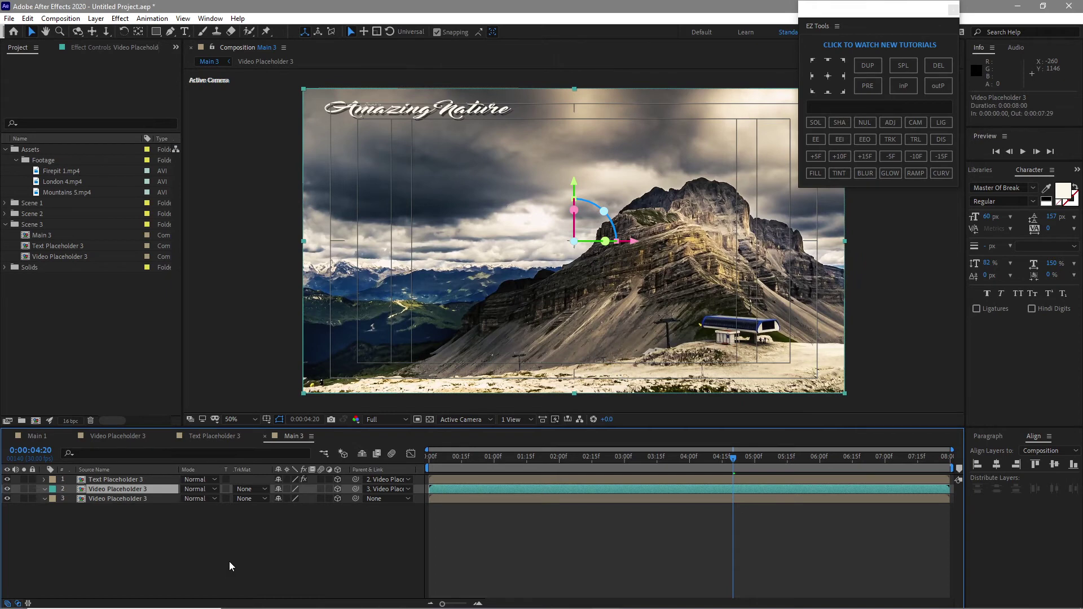
key(q)
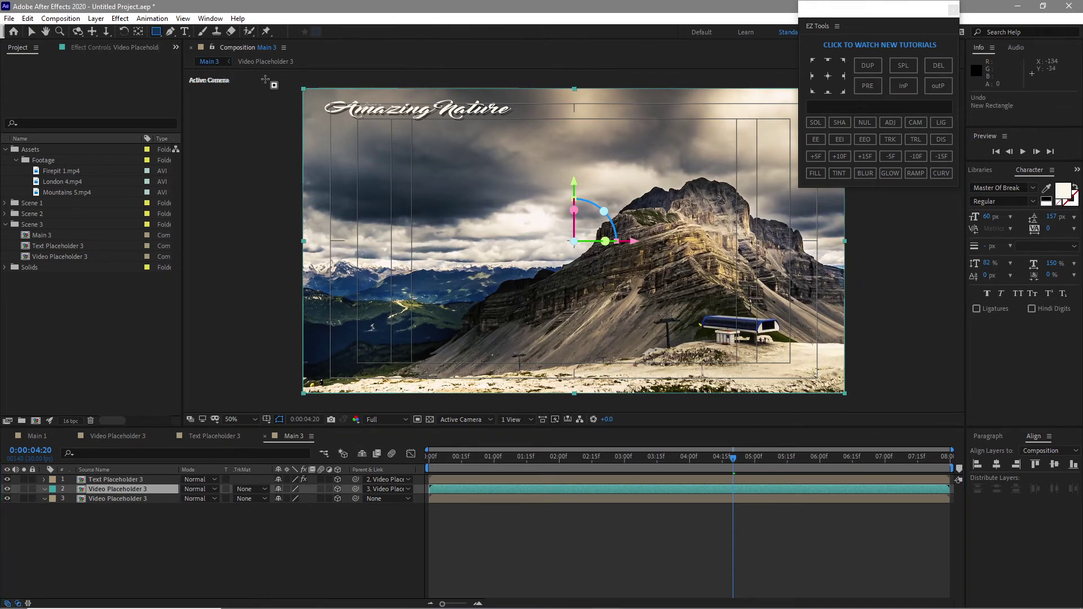
drag(265, 80, 574, 410)
click(117, 517)
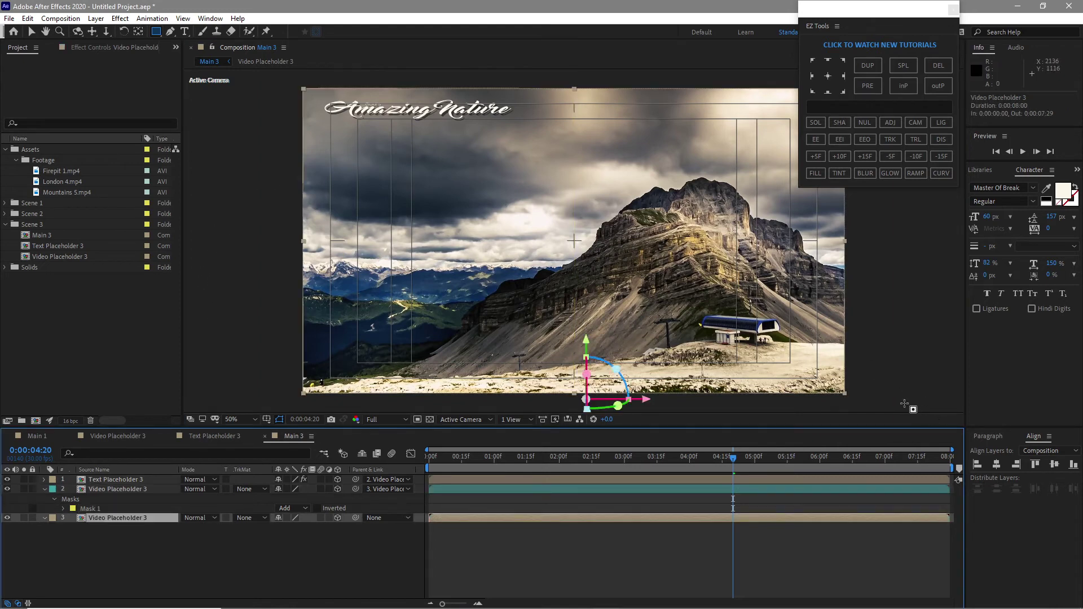
drag(898, 402, 576, 71)
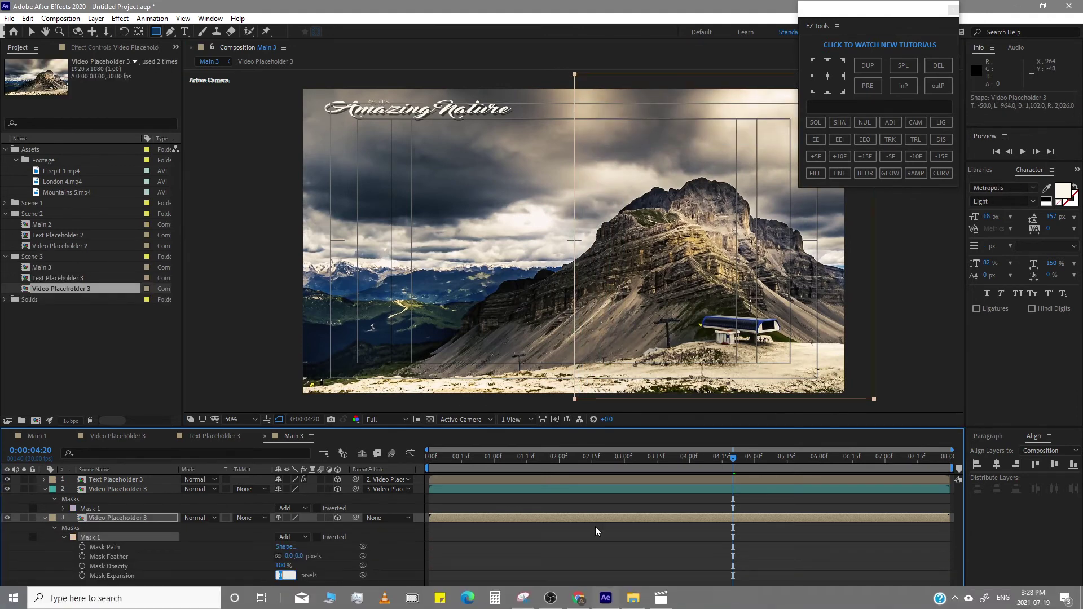
- Set Mask Expansion to 1 pixel for the masks on both video layers, and collapse the layer properties
text(1)
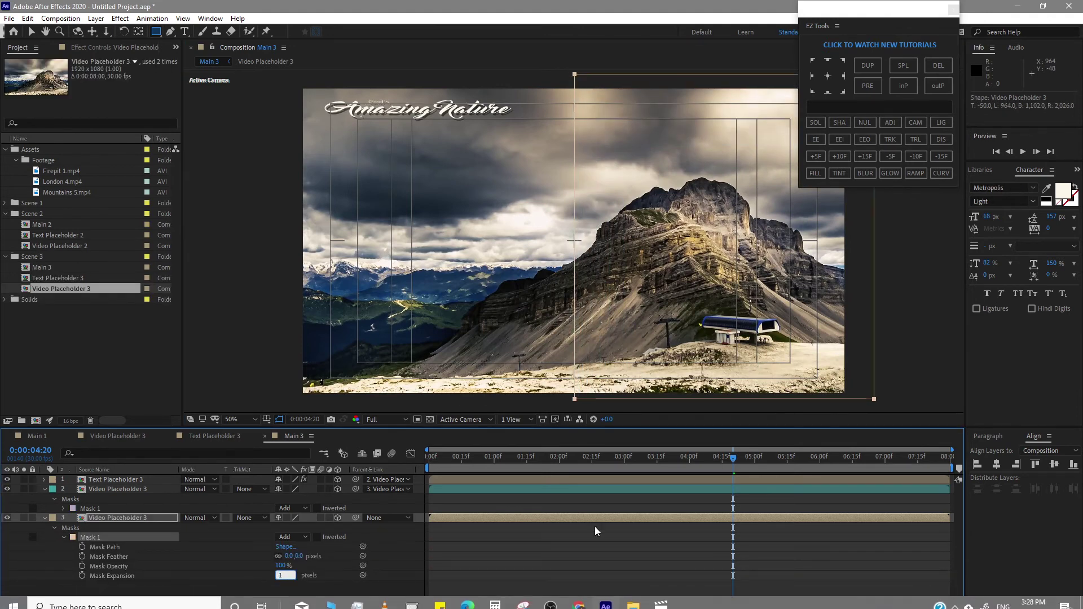
key(Return)
click(64, 509)
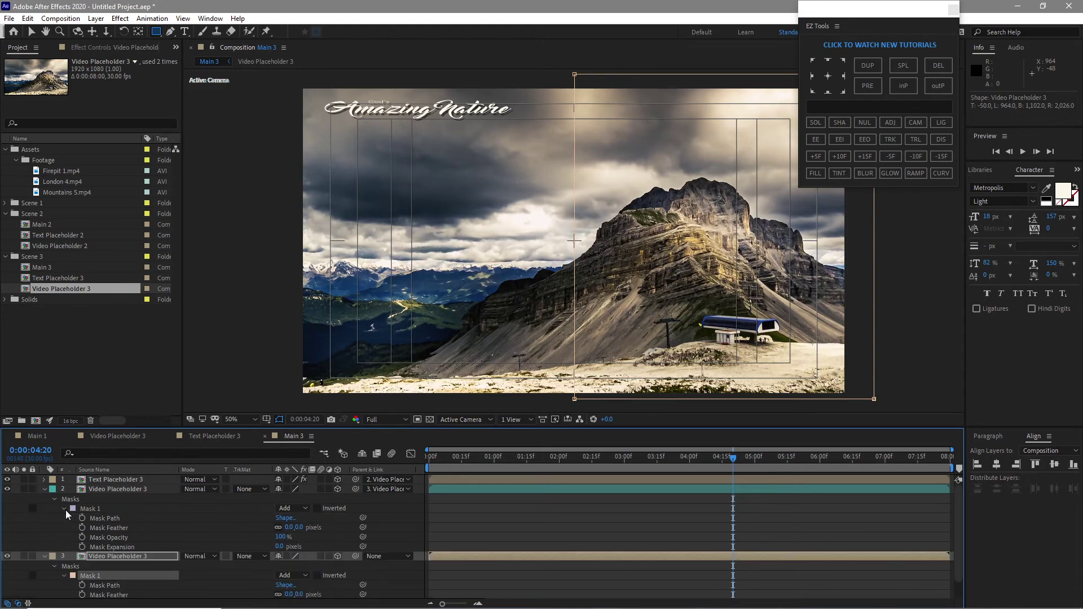
click(279, 547)
text(1)
key(Return)
key(ctrl+a)
key(u)
click(101, 543)
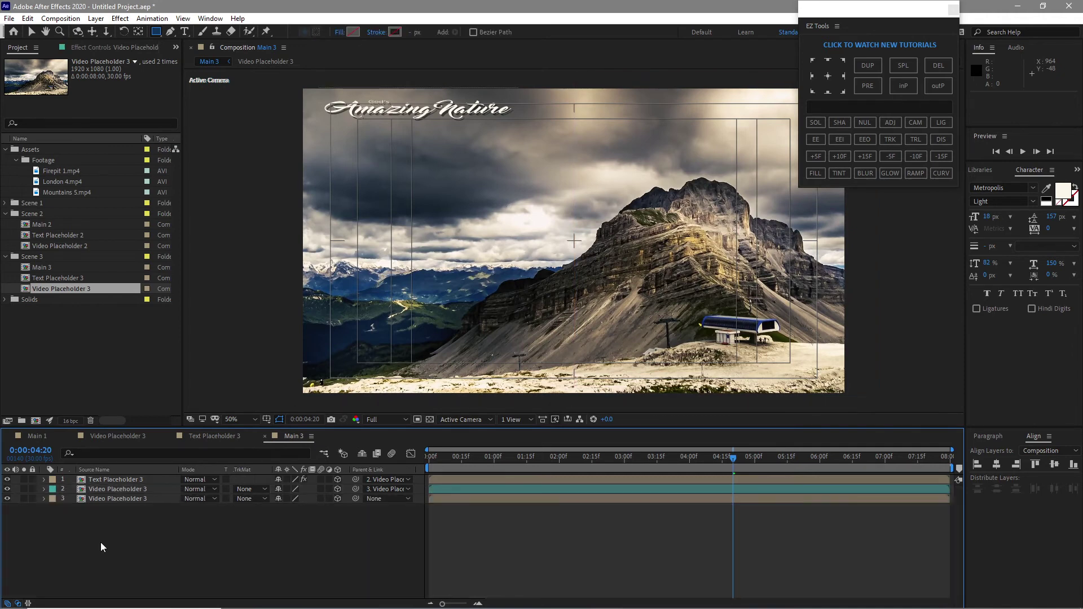
- Remove the X Rotation keyframes from both Video Placeholder 3 layers
key(r)
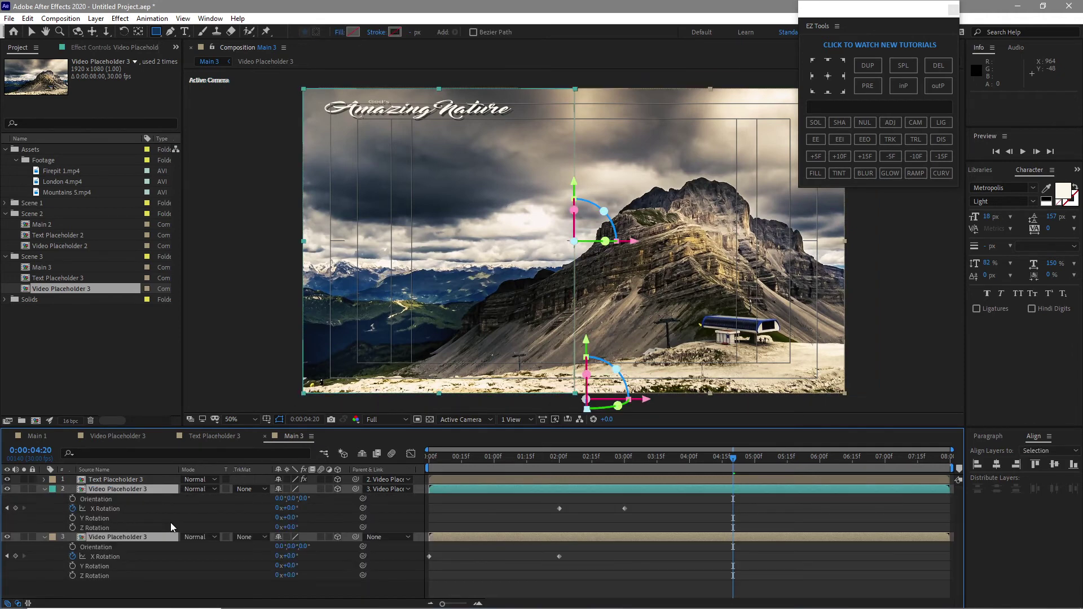
click(83, 511)
key(Delete)
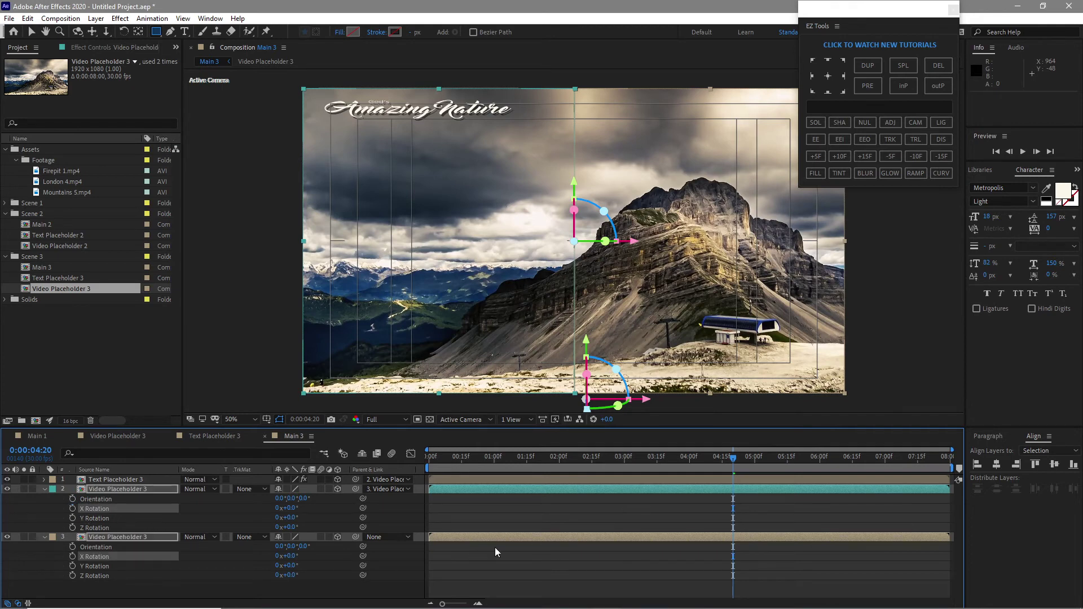
- Animate the left-half video layer's Y Rotation from -180° at 2 seconds to 0° at 3 seconds
click(625, 464)
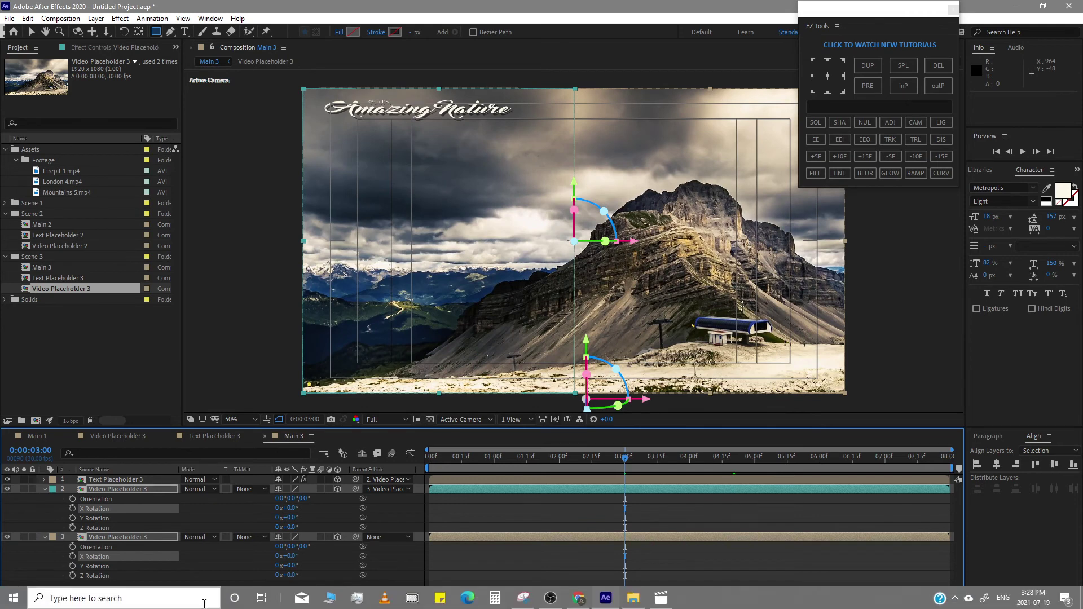
click(203, 590)
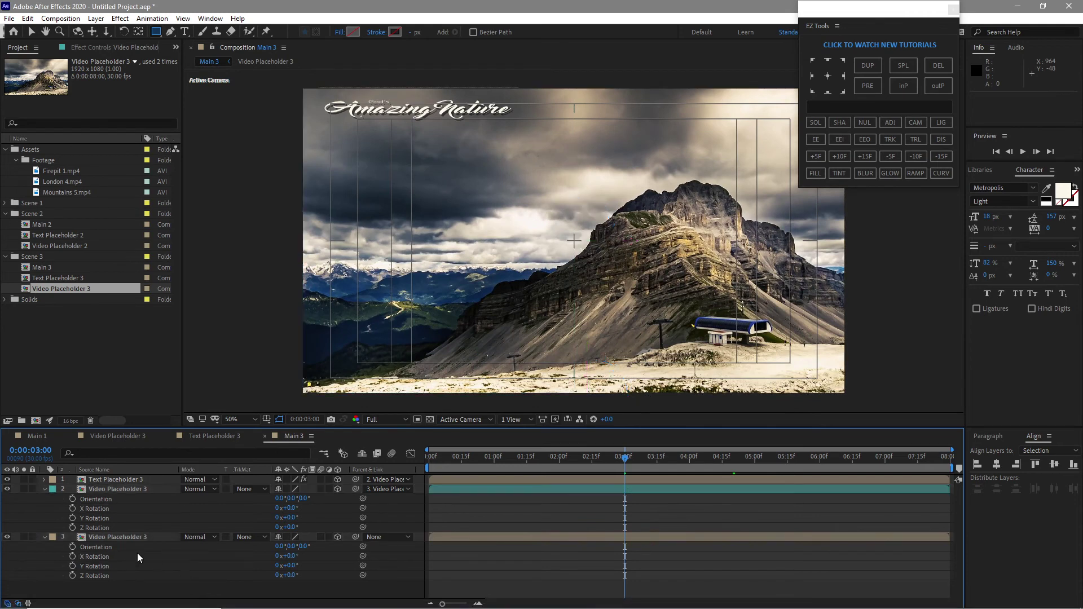
click(101, 518)
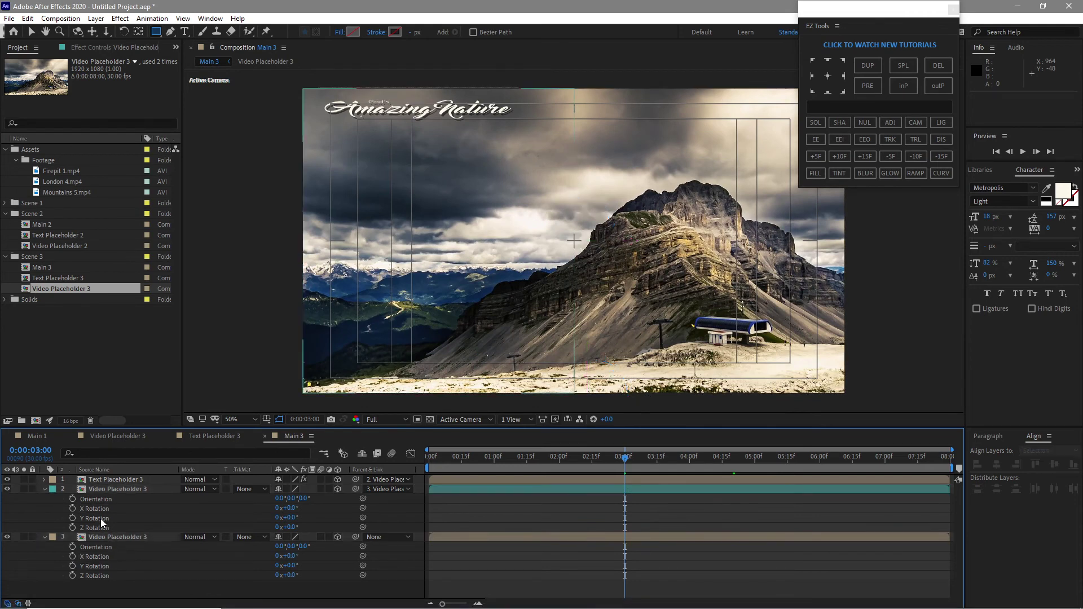
click(72, 518)
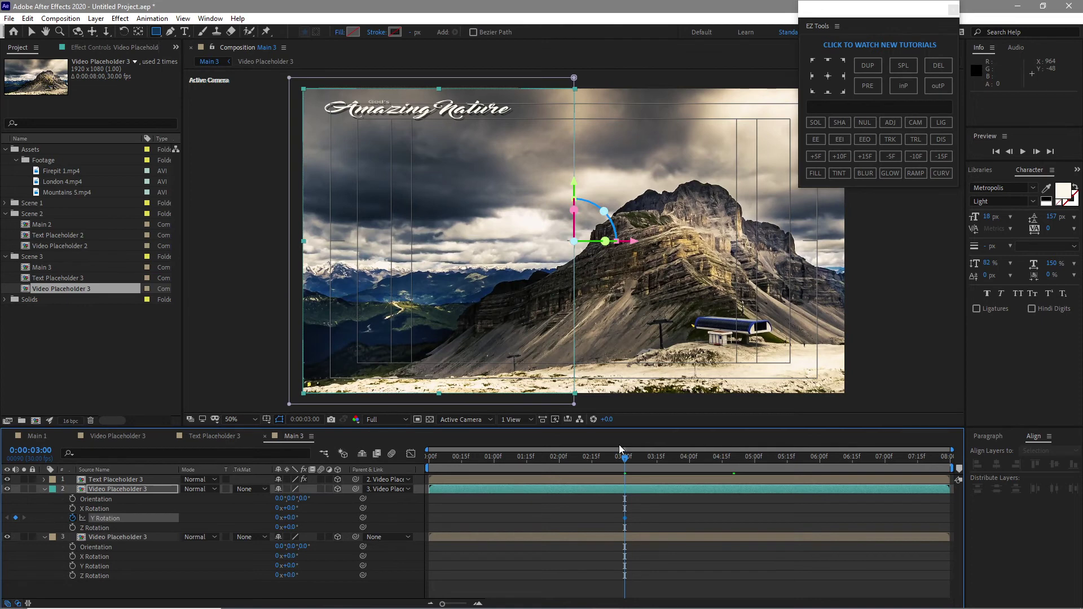
click(558, 458)
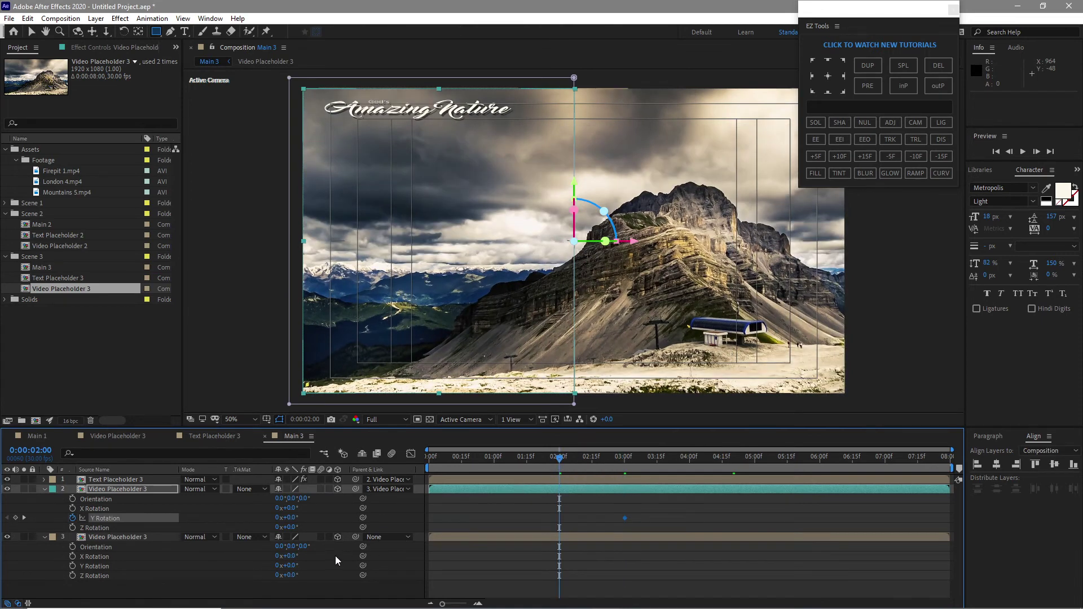
click(288, 518)
text(-180)
key(Return)
- Go to the first frame and move the right-half video layer's anchor point to the middle of its right edge
key(Home)
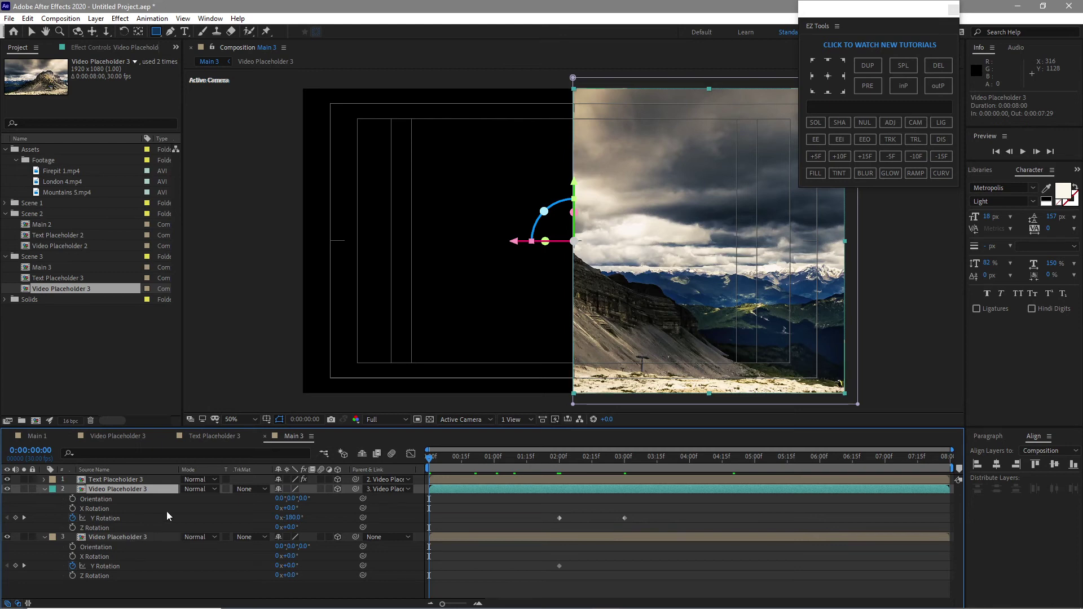
click(107, 537)
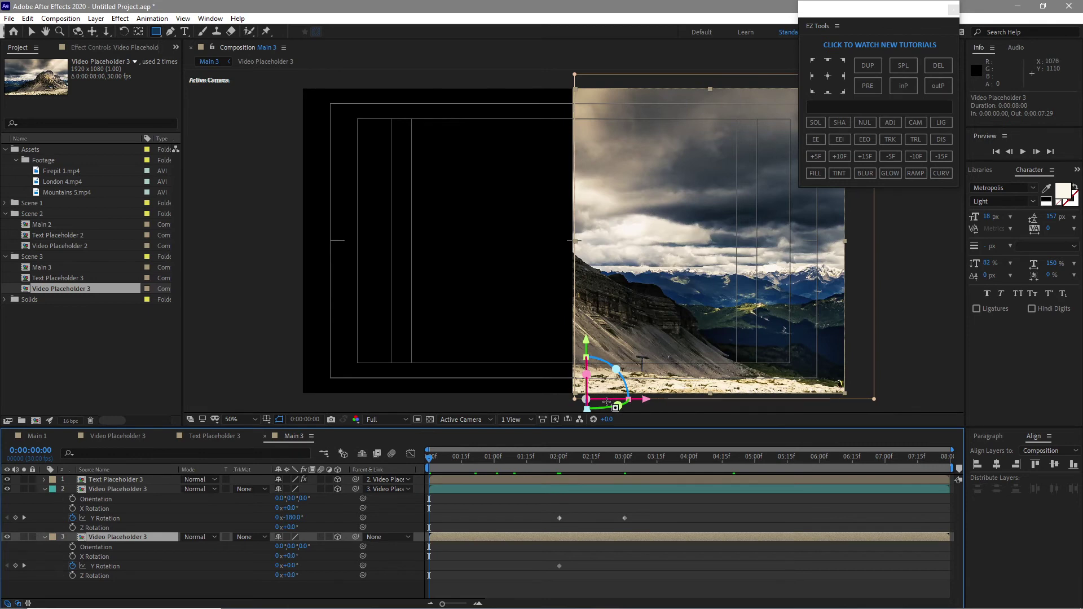
click(842, 77)
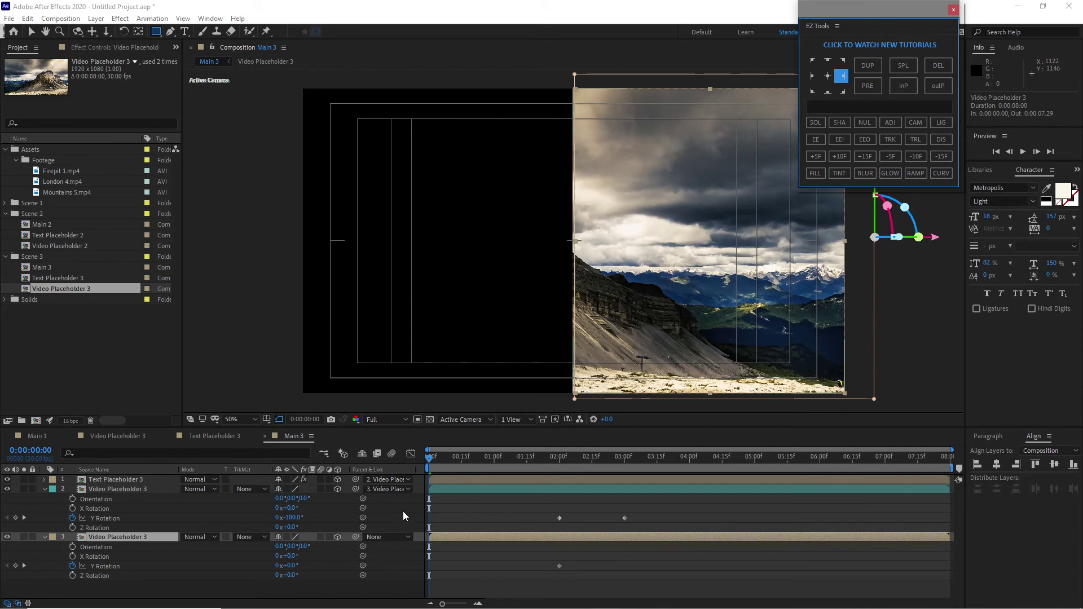
- Animate the right-half video layer's Y Rotation from -70° at the first frame to 0° at 2 seconds, and ease both video layers' Y Rotation keyframes
key(ctrl+z)
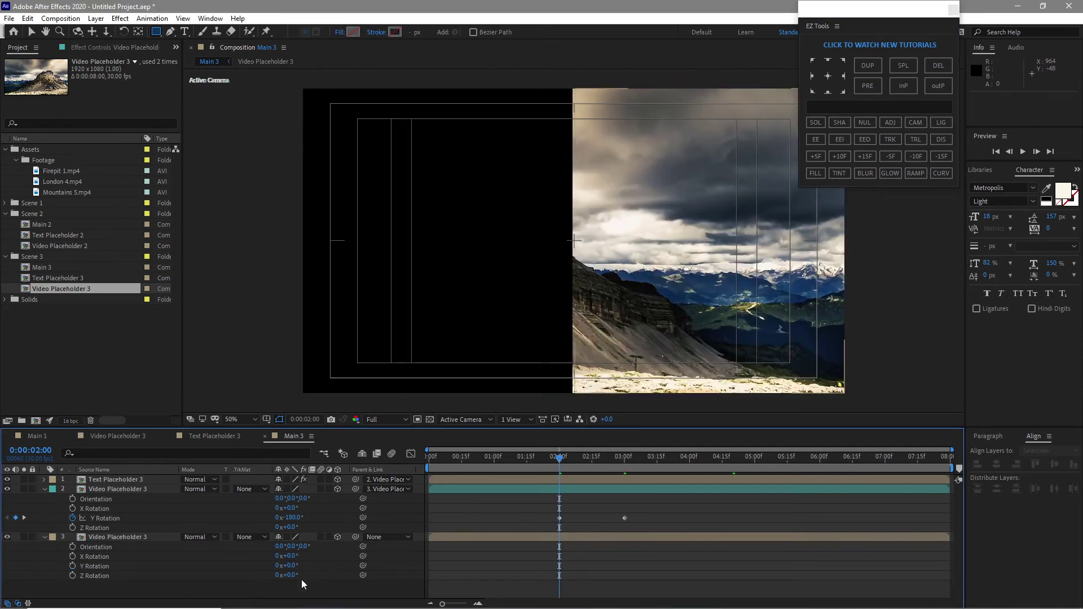
key(ctrl+shift+z)
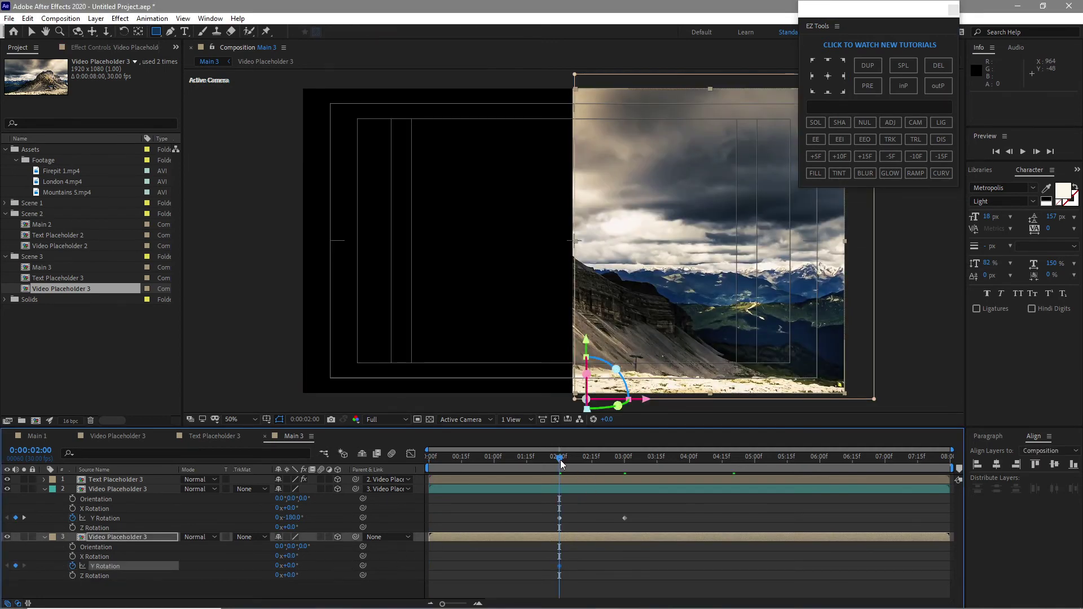
drag(465, 454, 405, 458)
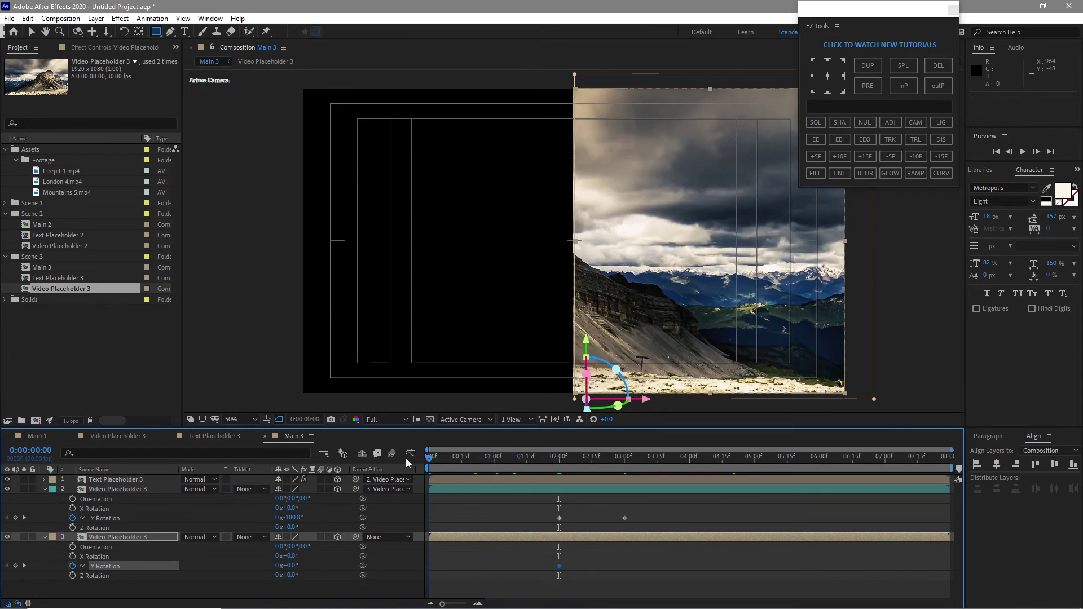
click(287, 565)
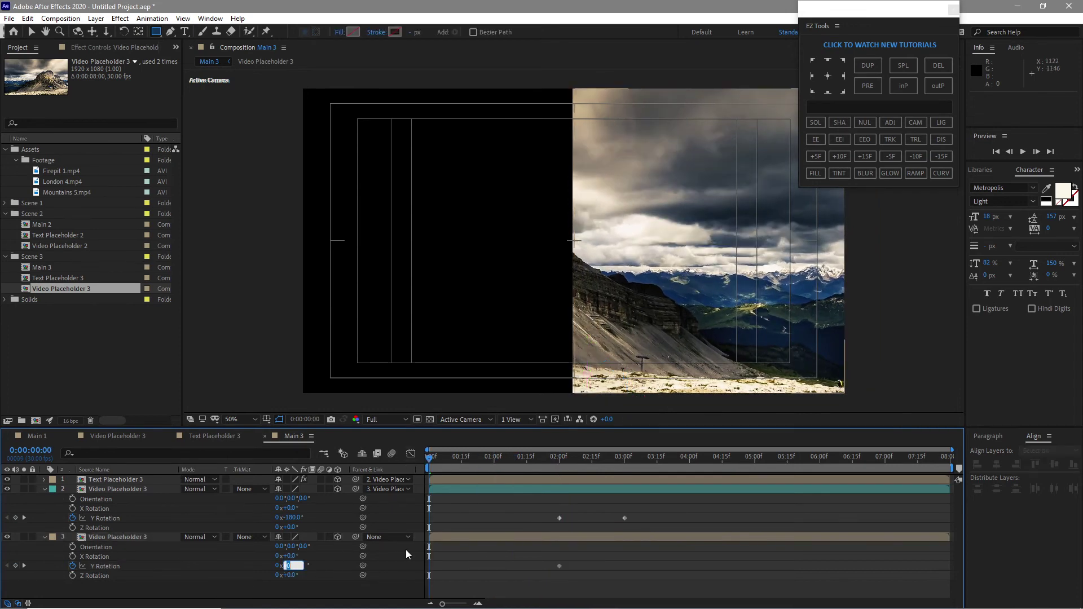
text(-7)
key(Return)
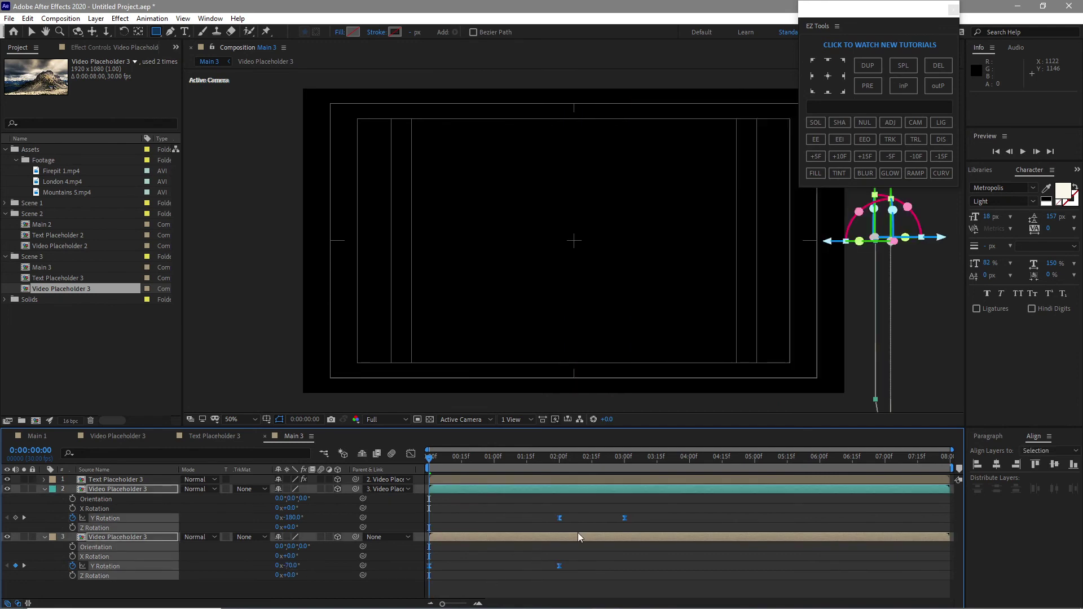
- Play back the Main 3 composition to check the horizontal page fold, and stop the preview
click(1022, 151)
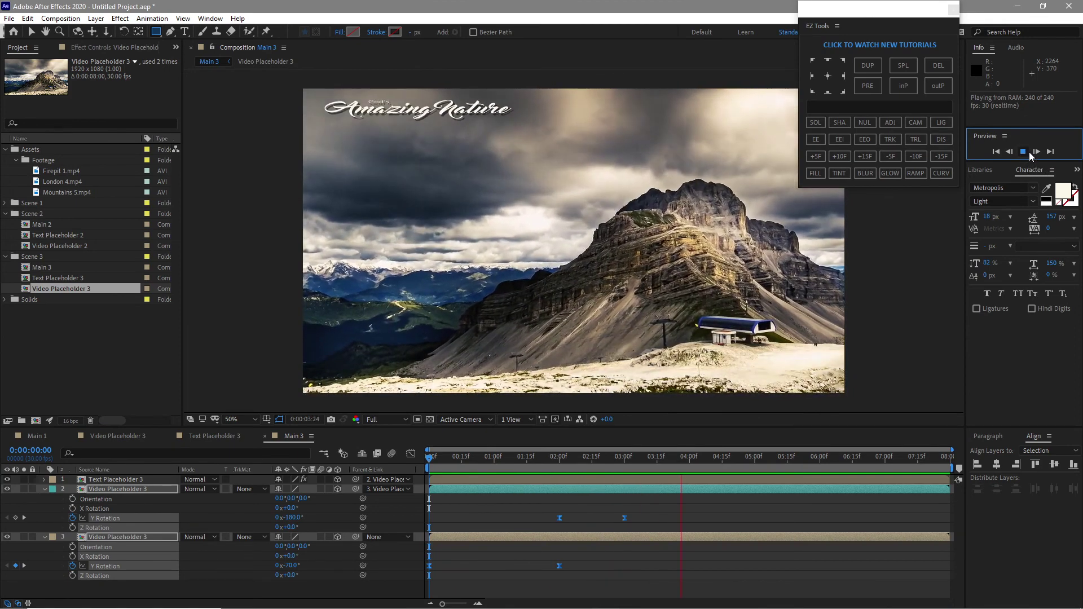
click(1030, 153)
mouse_move(485, 606)
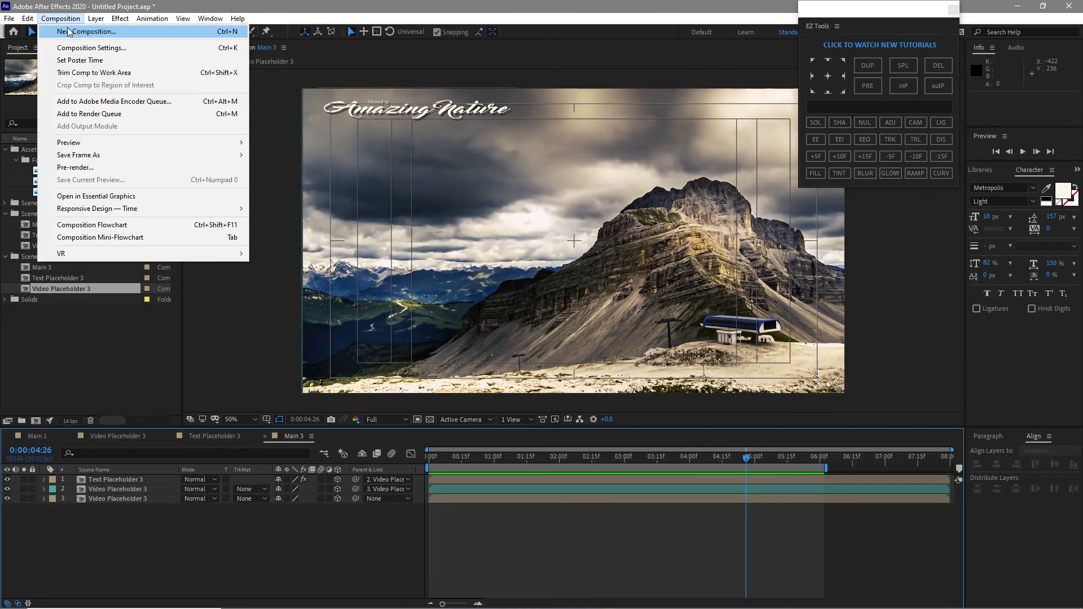
- Create a new composition named Final at 1920 x 1080 px and 30 frames per second, with a duration of 20 seconds
click(72, 30)
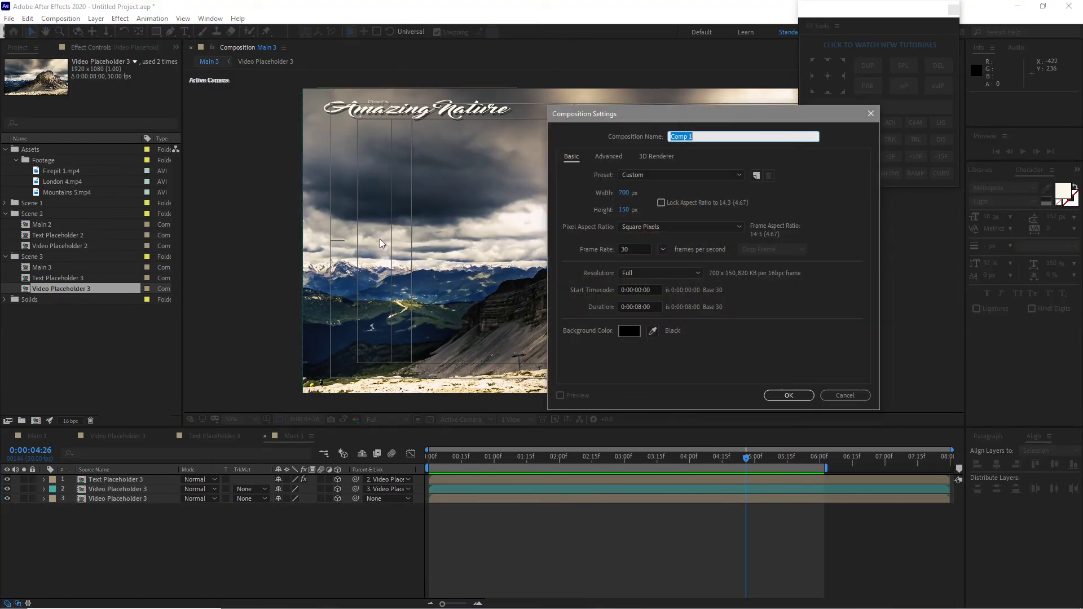
text(Final)
key(Tab)
text(1)
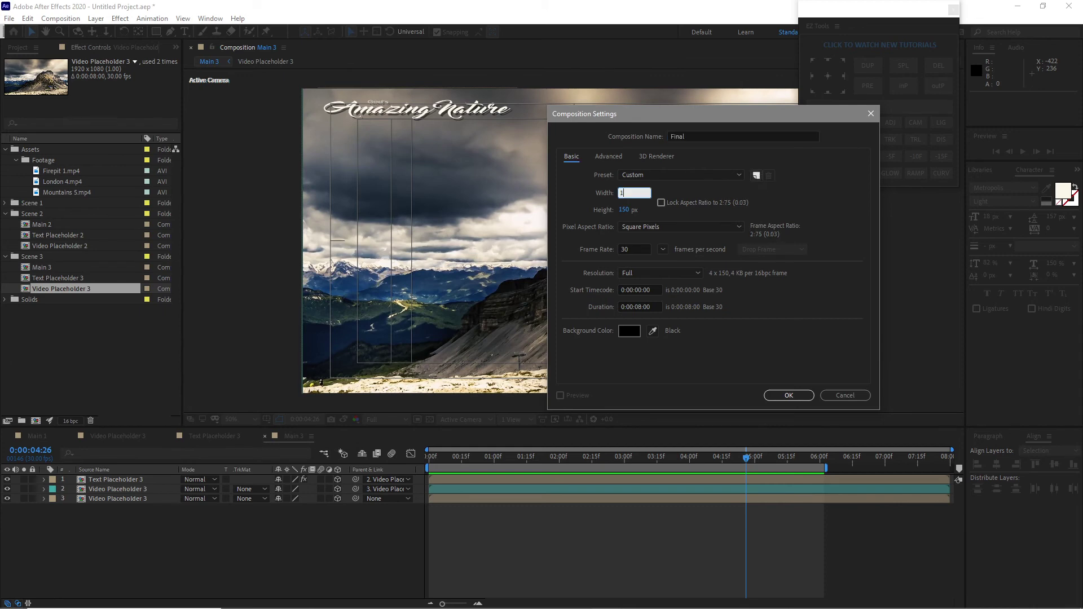
text(920)
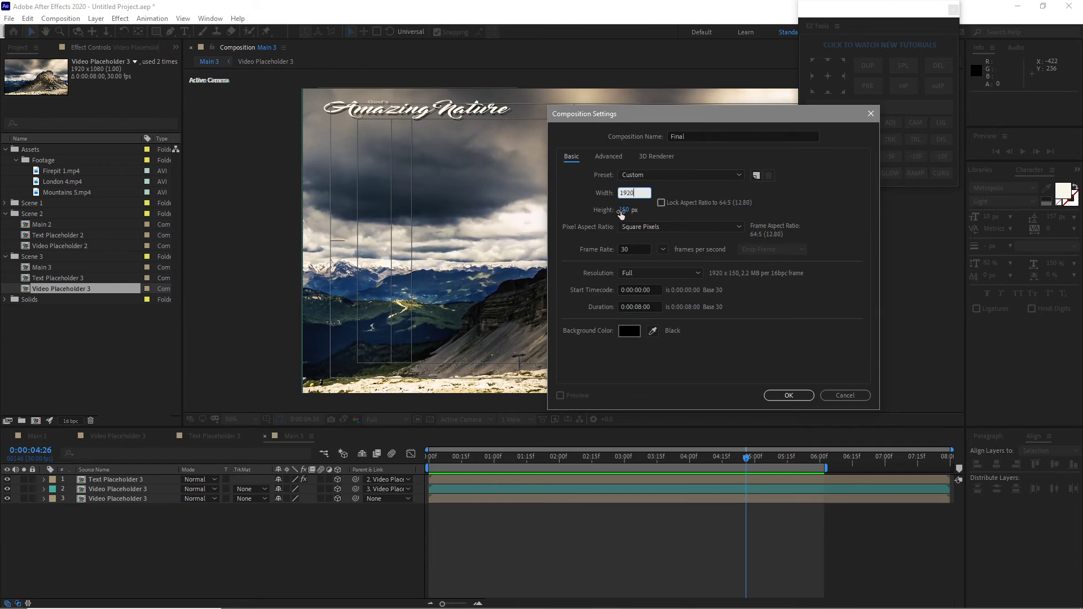
key(Tab)
text(1)
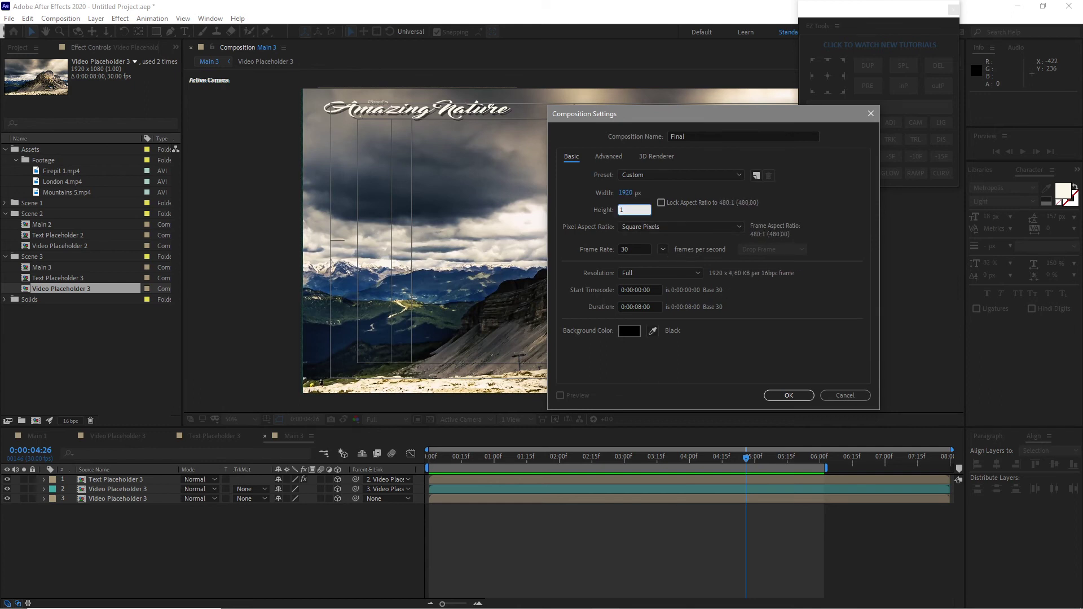
text(080)
key(Tab)
key(BackSpace)
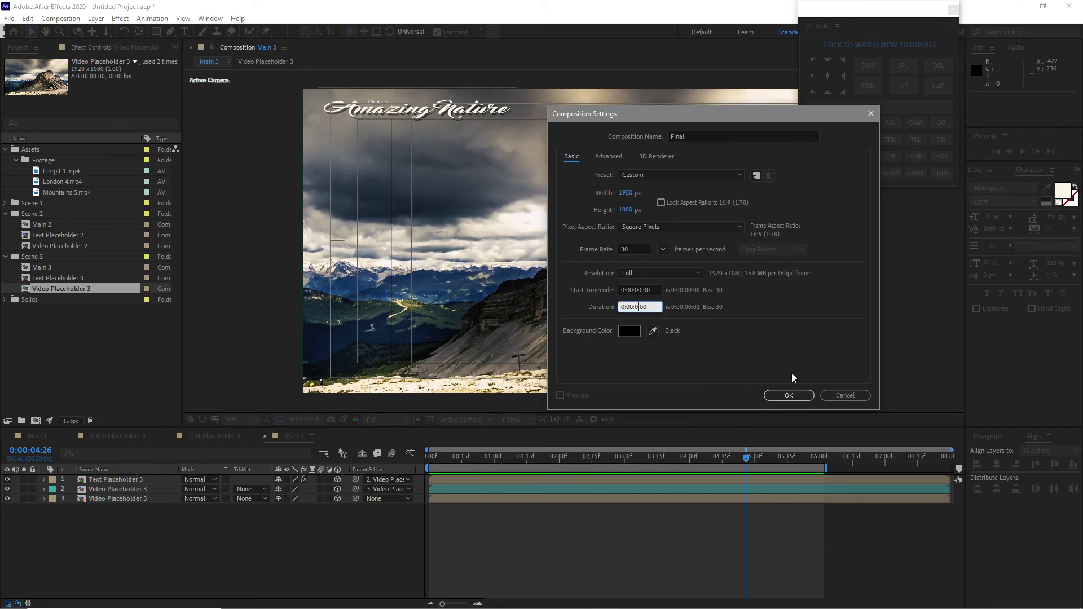
text(2)
key(Return)
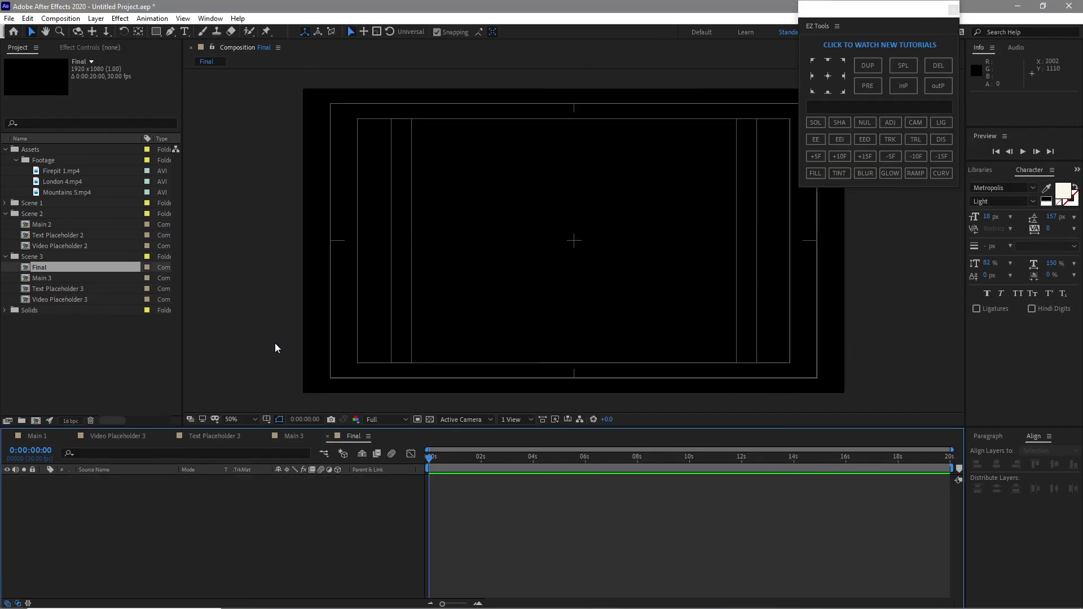
- Add Main 3, Main 2 and Main 1 as layers to the Final composition, stacked with Main 3 on top and Main 1 lowest
drag(42, 278, 107, 491)
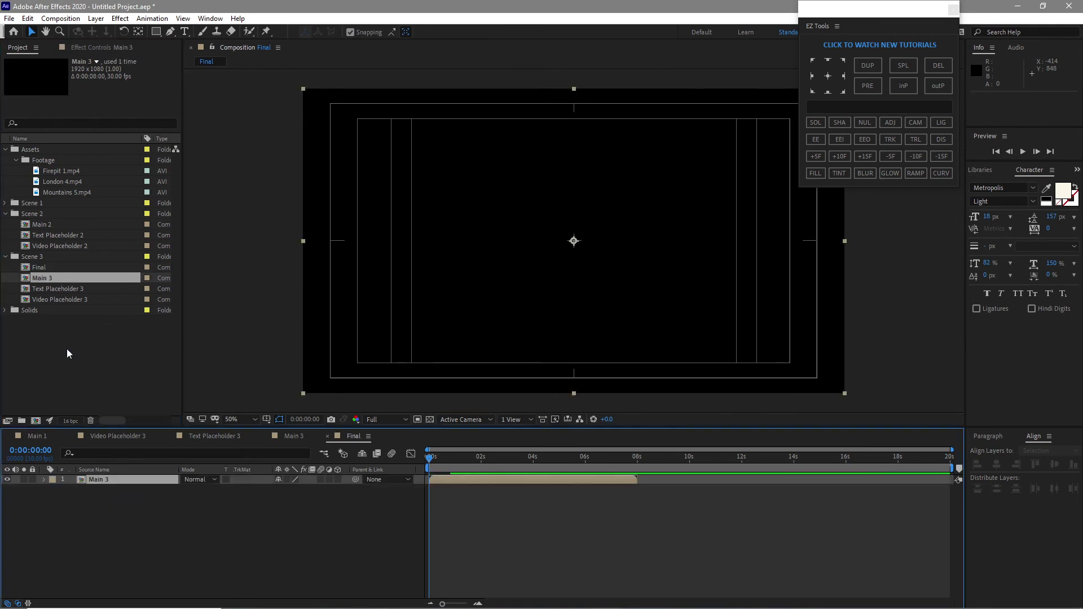
drag(36, 224, 106, 484)
click(6, 203)
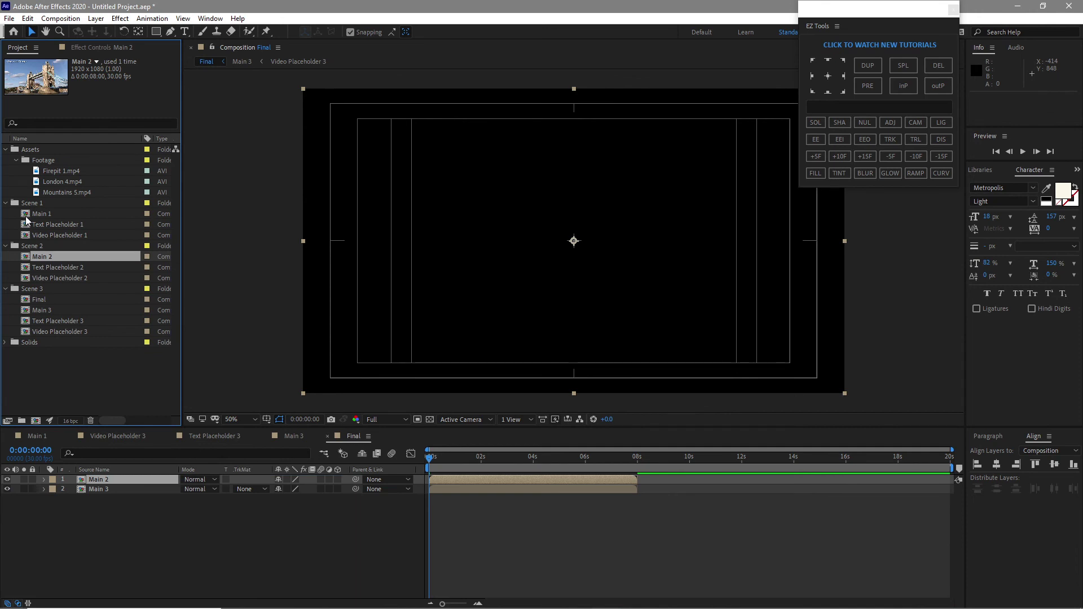
drag(27, 220, 104, 497)
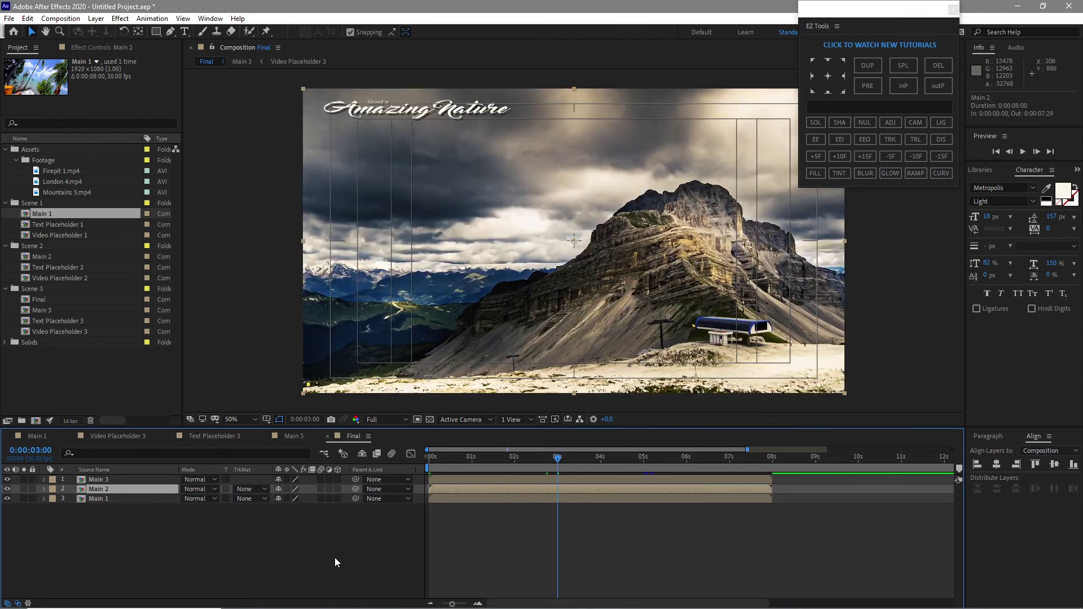
- Start the Main 2 layer at 3 seconds and the Main 3 layer at 7 seconds, and preview the assembled slideshow
key(bracketleft)
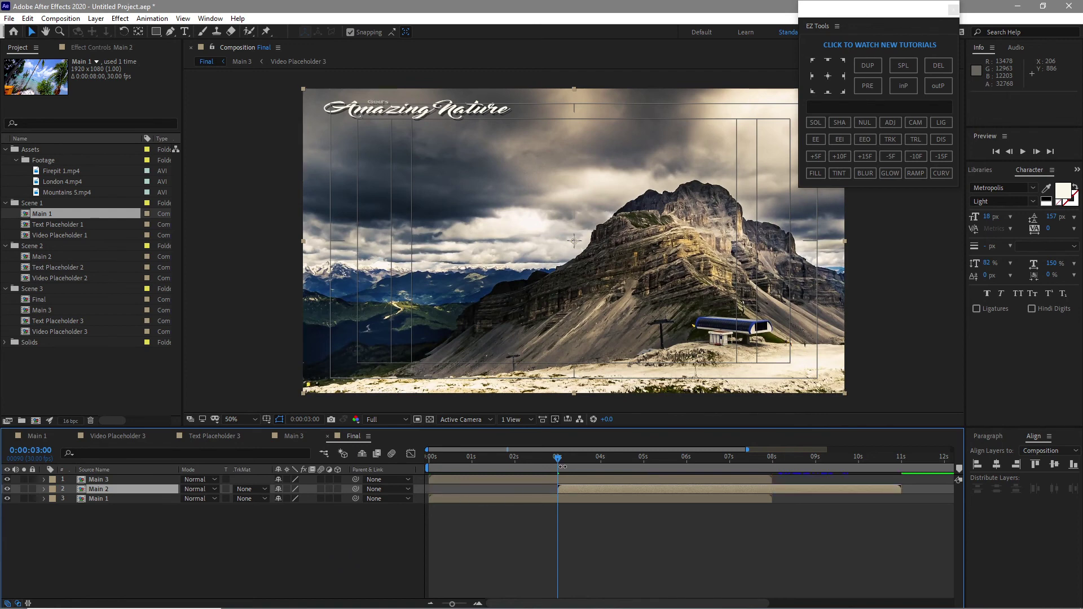
key(ctrl+Up)
click(729, 457)
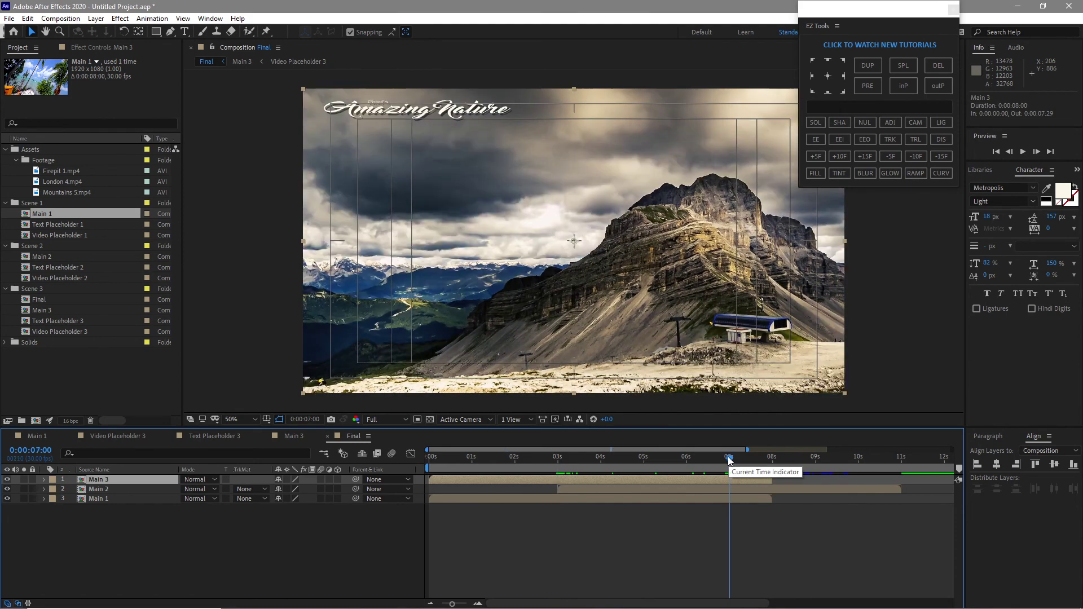
key(bracketleft)
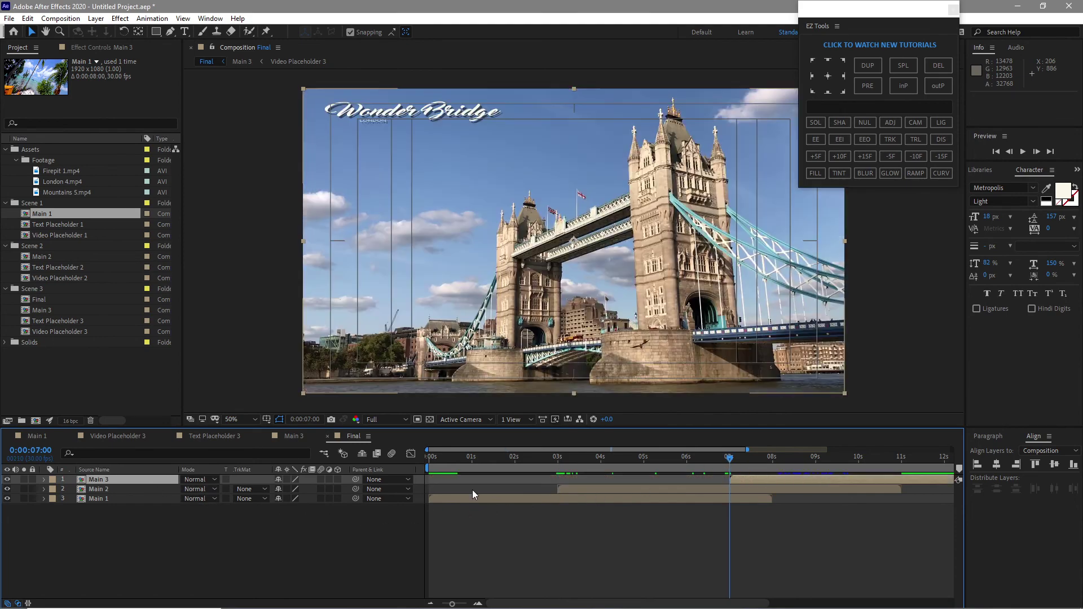
key(space)
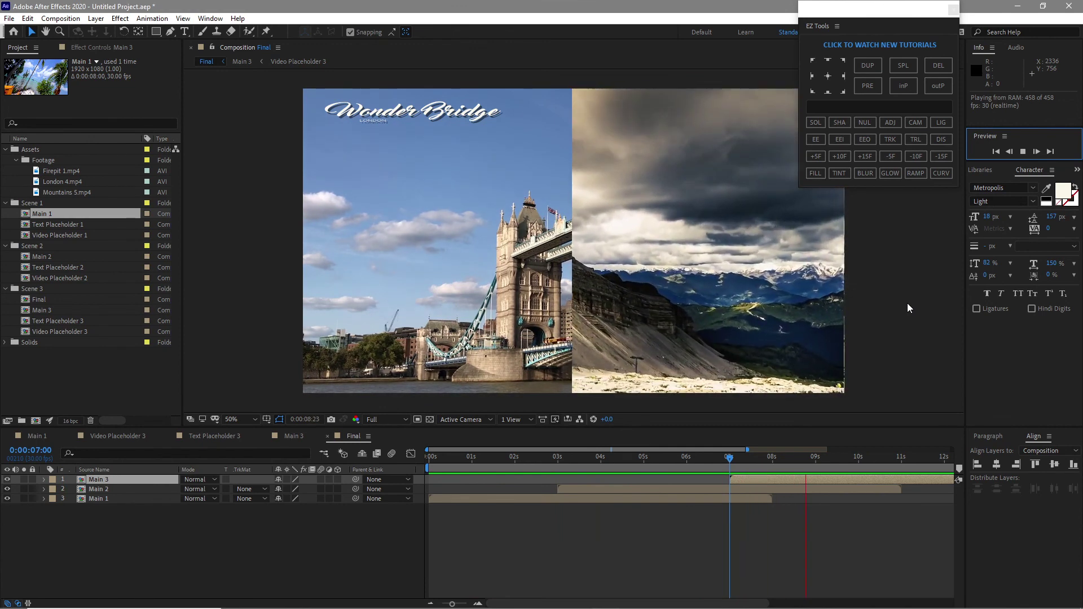
click(581, 534)
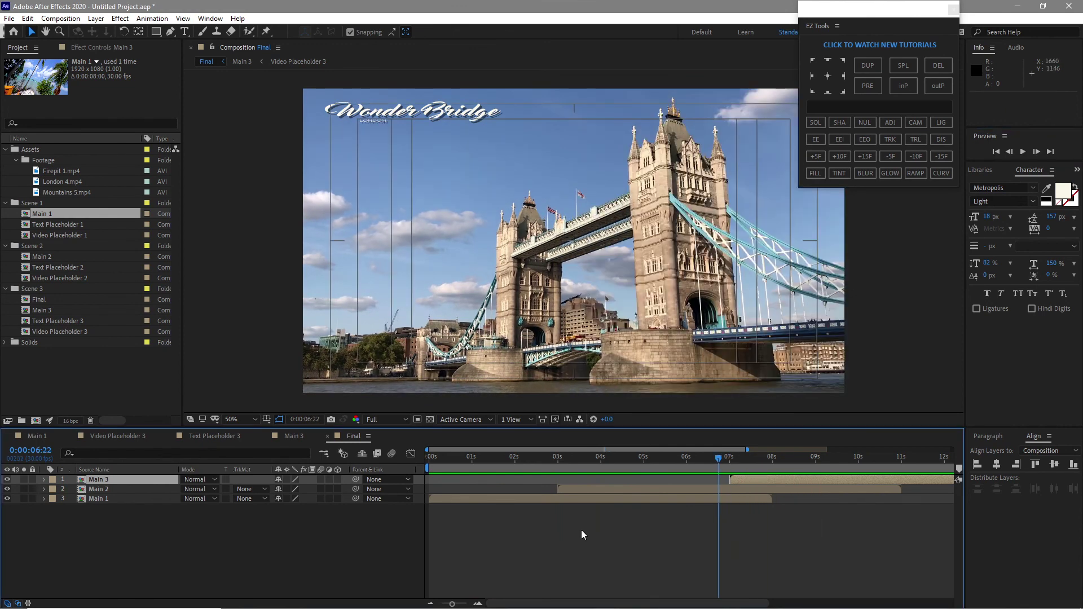